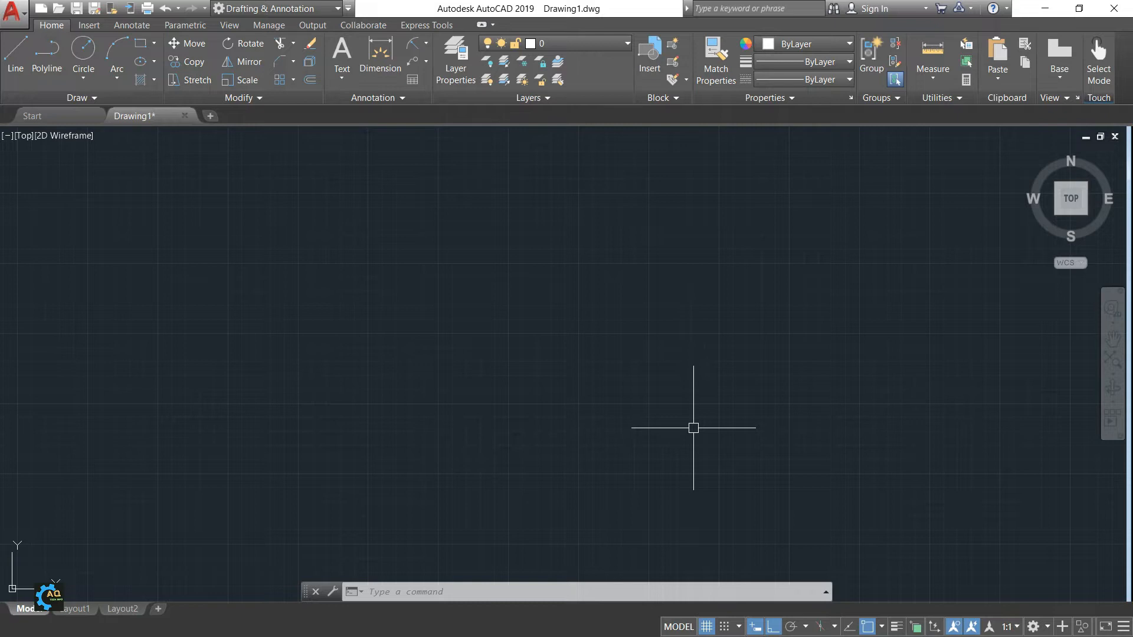
key("F10")
key("F10")
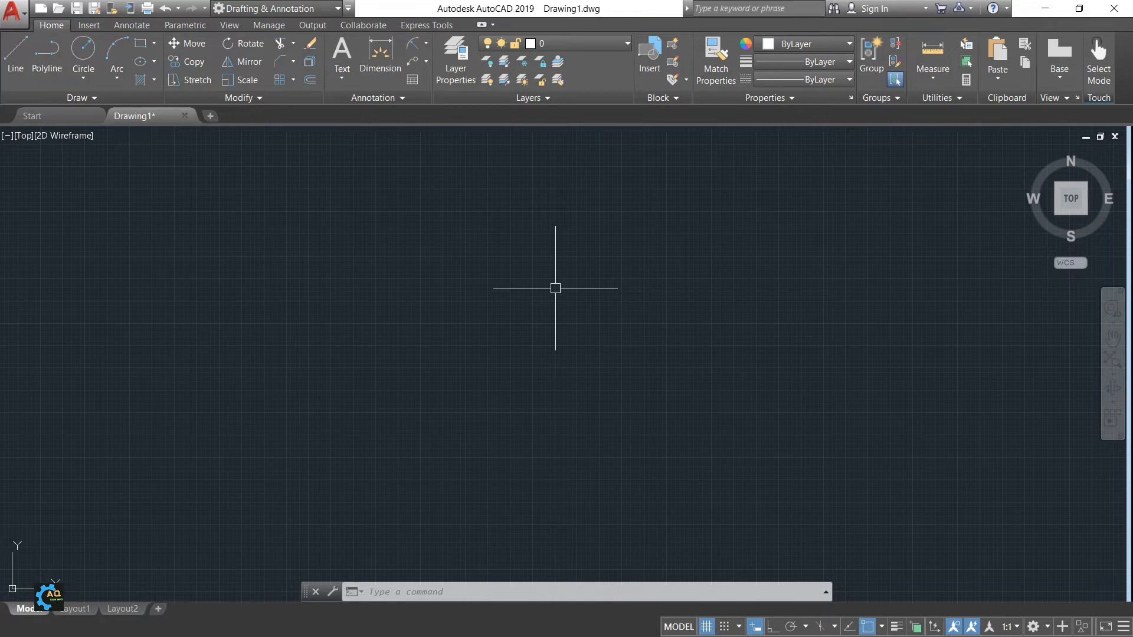
type("l")
key("Return")
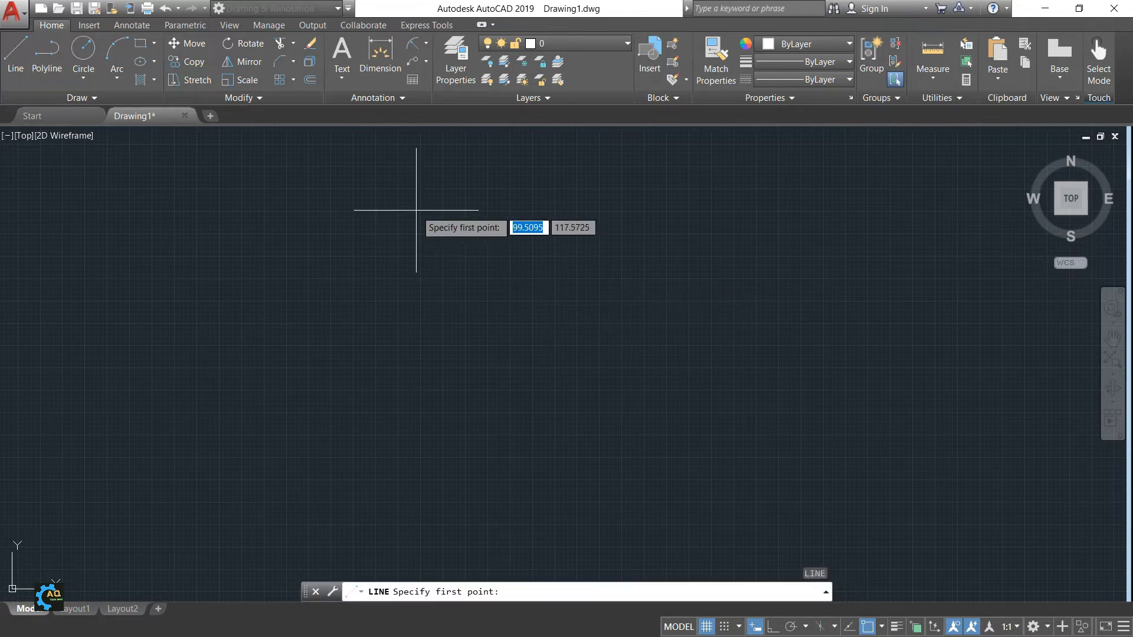
left_click(416, 210)
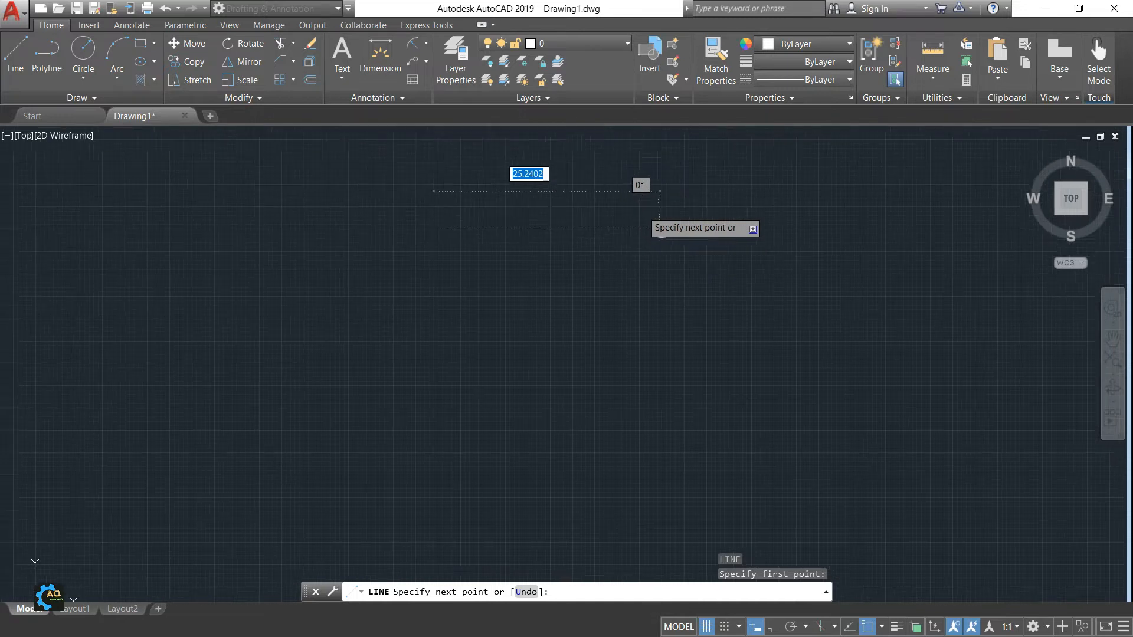
middle_click_drag(642, 210, 672, 242)
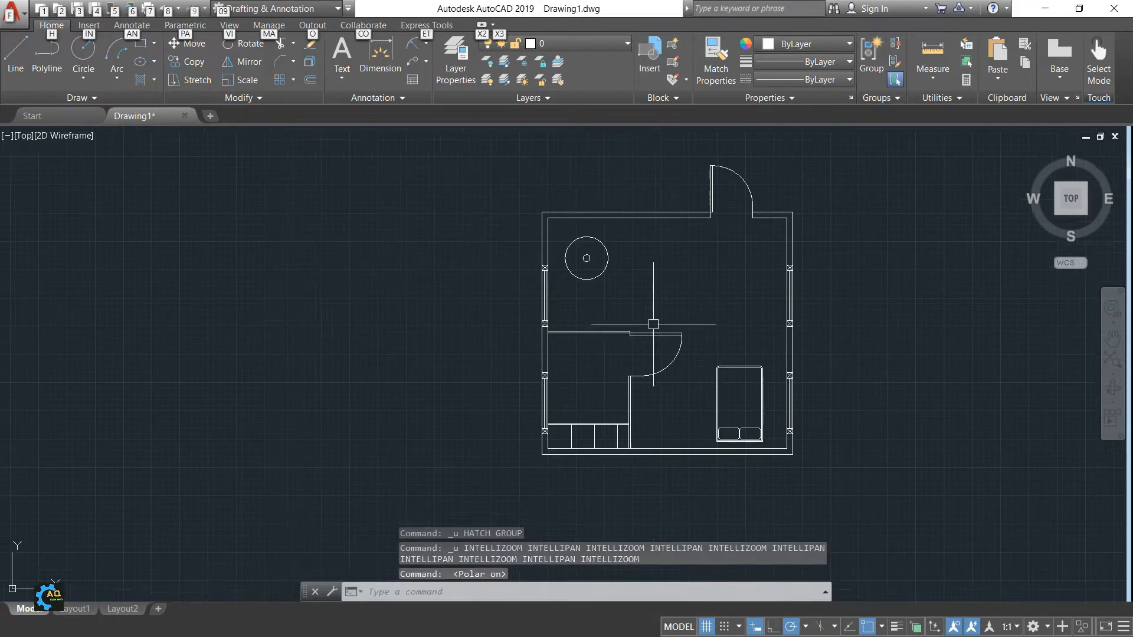
Examine the floor plan's overall layout, including its outer walls, round table, entrance door and interior door
scroll(653, 335, "up", 1)
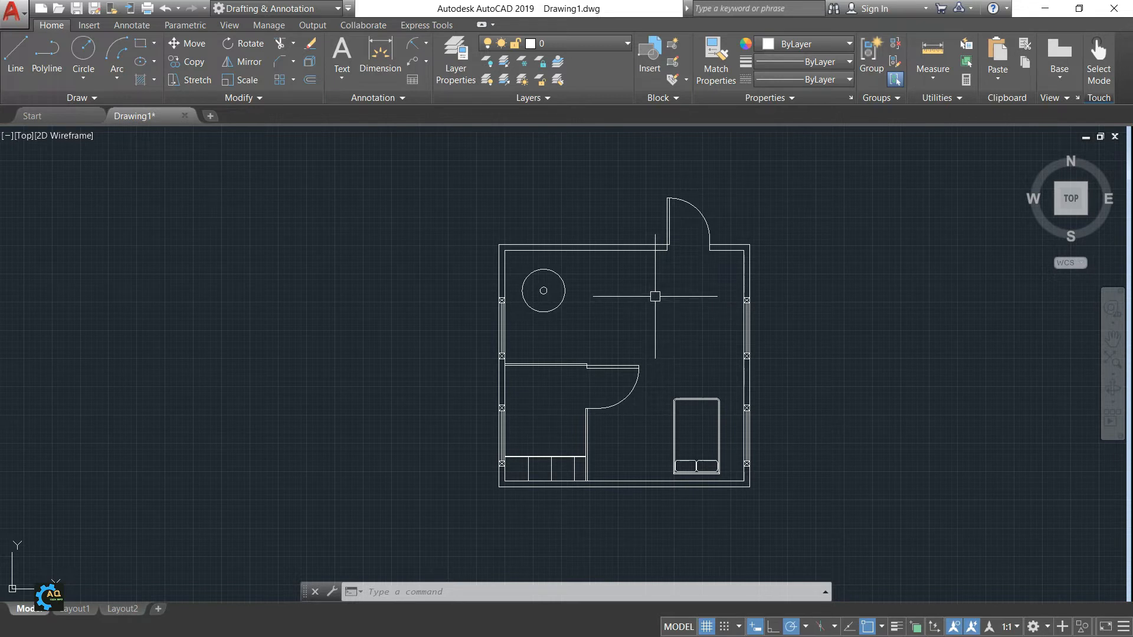
middle_click_drag(662, 301, 620, 278)
middle_click_drag(547, 294, 506, 316)
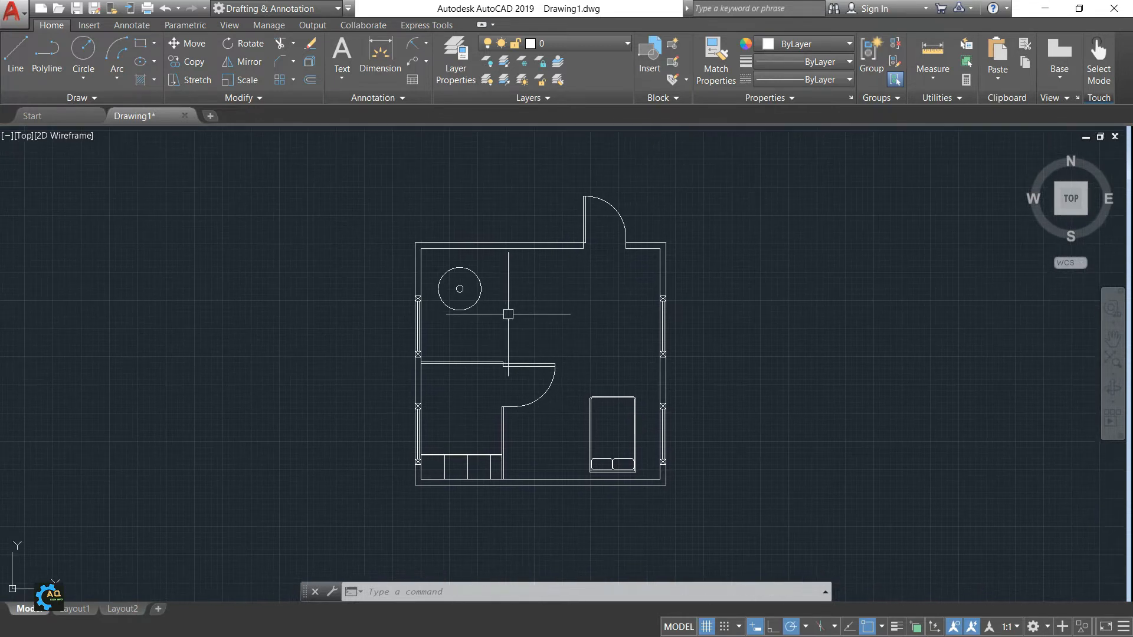
scroll(561, 278, "up", 1)
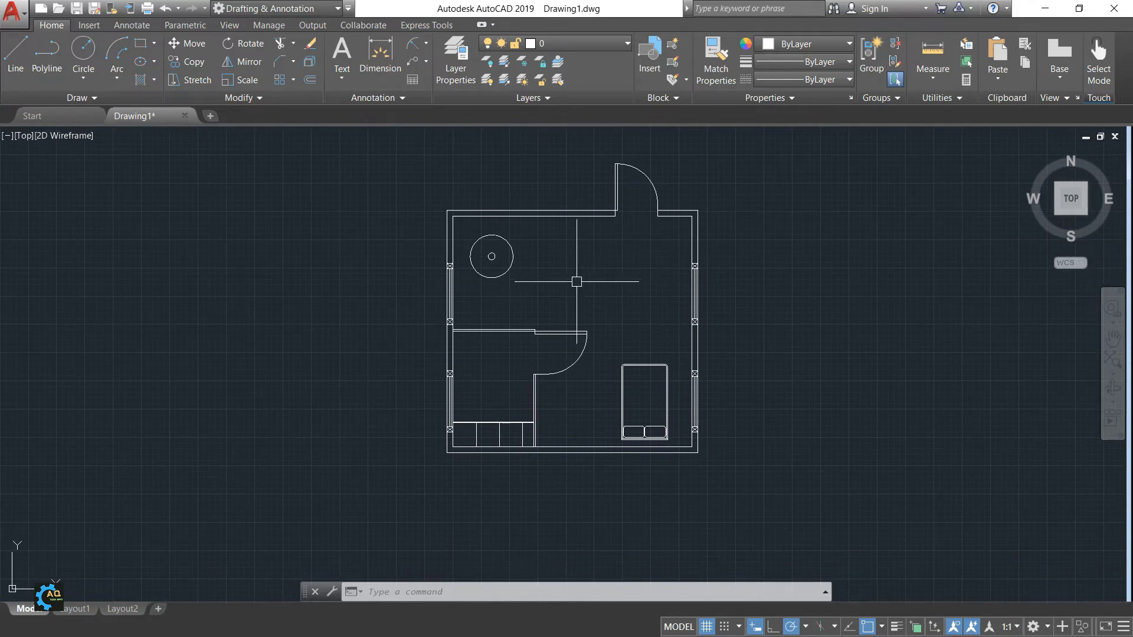
scroll(546, 324, "up", 1)
middle_click_drag(612, 391, 665, 415)
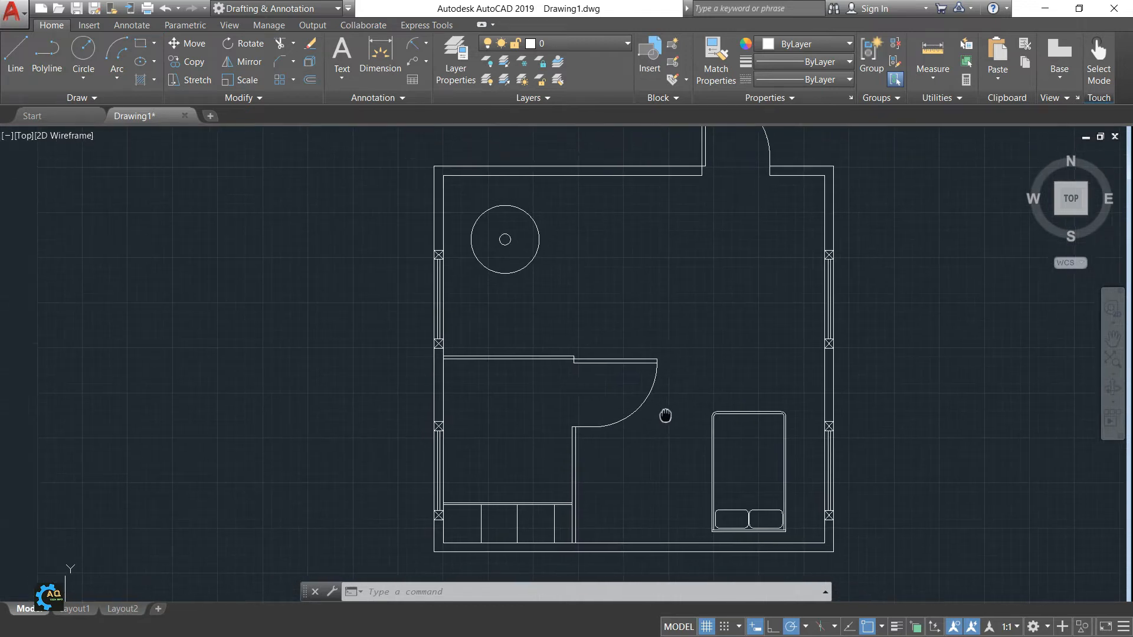
middle_click_drag(641, 332, 655, 401)
scroll(655, 400, "down", 1)
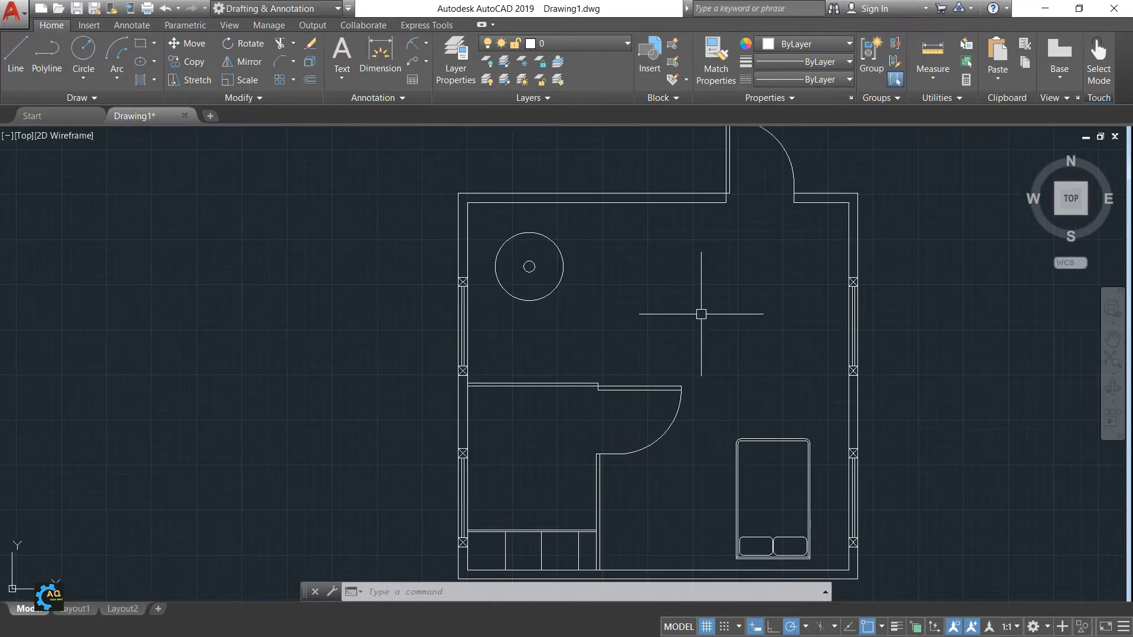
scroll(699, 319, "down", 2)
scroll(715, 250, "up", 5)
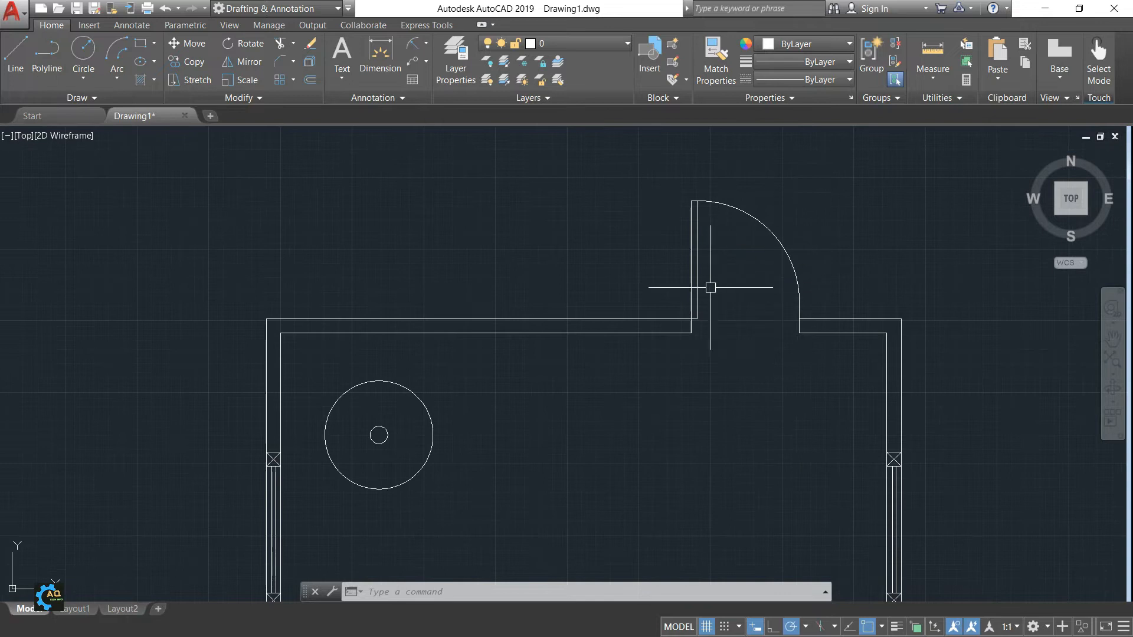
scroll(713, 283, "down", 4)
scroll(655, 372, "up", 5)
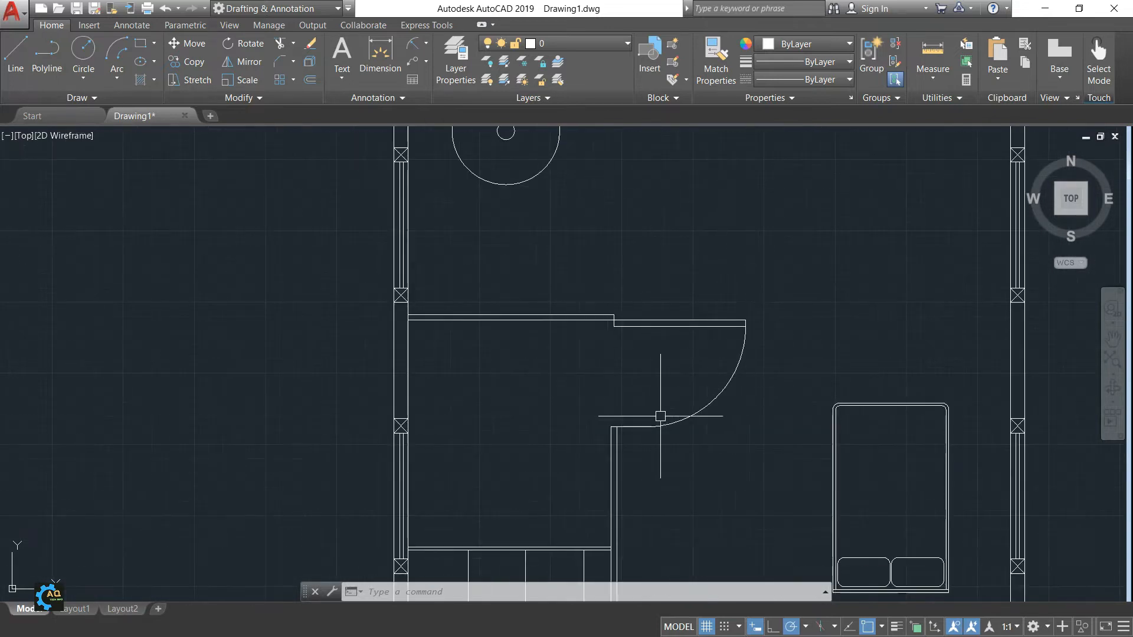
scroll(655, 321, "down", 3)
middle_click_drag(655, 321, 663, 359)
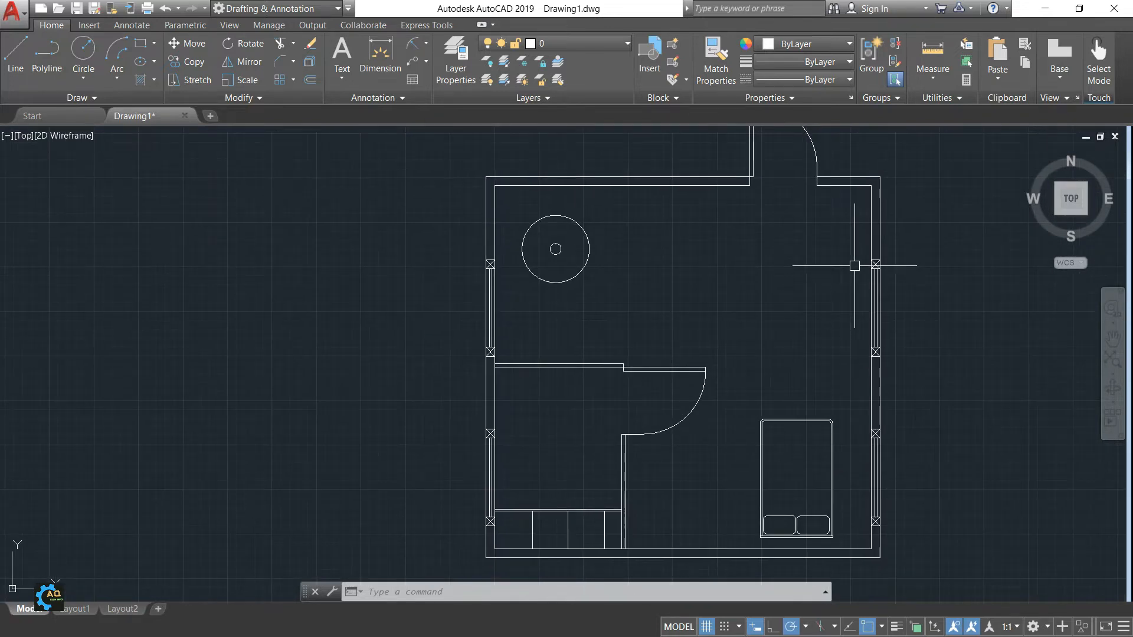
Examine the bed, the side windows, the inner room's partition walls and the divided unit along its lower wall
scroll(852, 255, "up", 2)
middle_click_drag(853, 435, 780, 167)
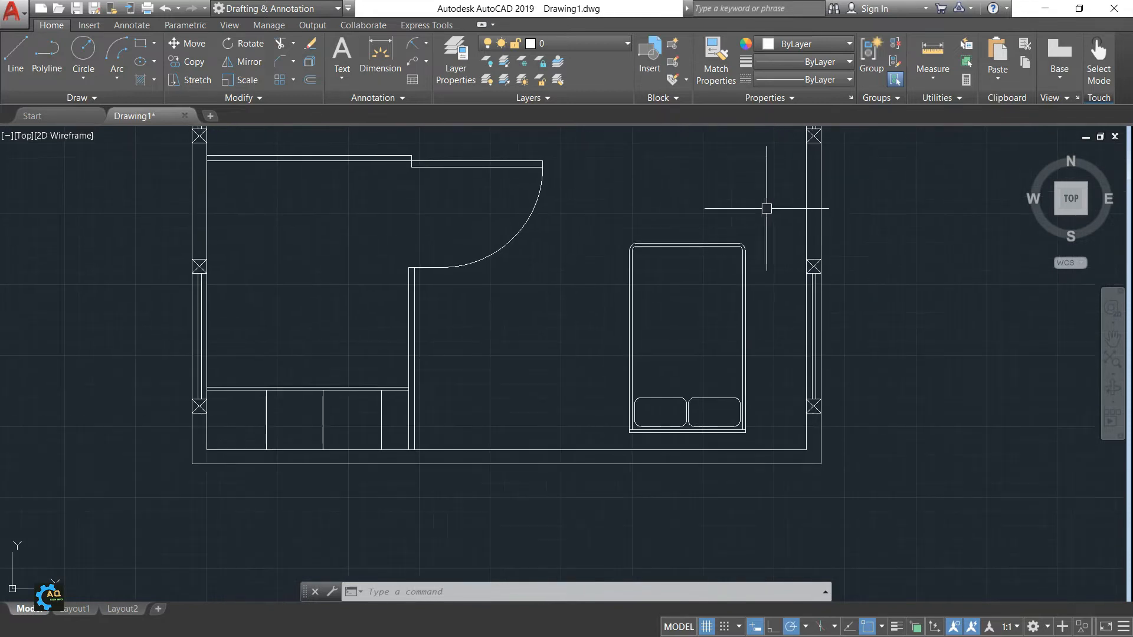
middle_click_drag(736, 380, 1041, 440)
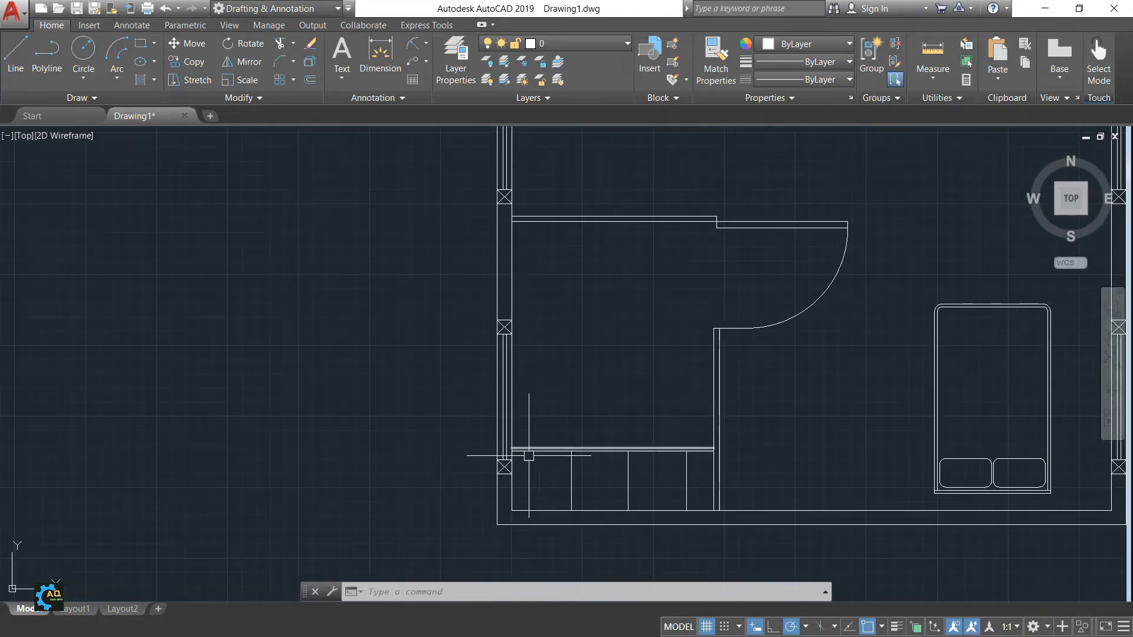
middle_click_drag(544, 383, 537, 466)
middle_click_drag(503, 277, 405, 306)
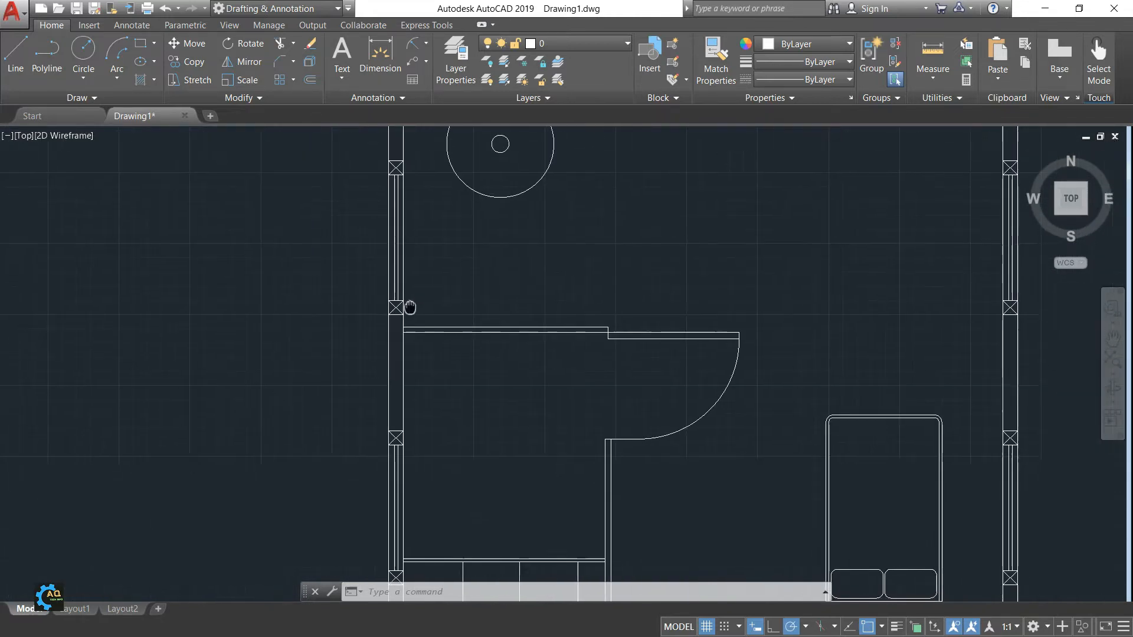
middle_click_drag(448, 154, 481, 293)
middle_click_drag(720, 476, 648, 228)
middle_click_drag(779, 321, 779, 273)
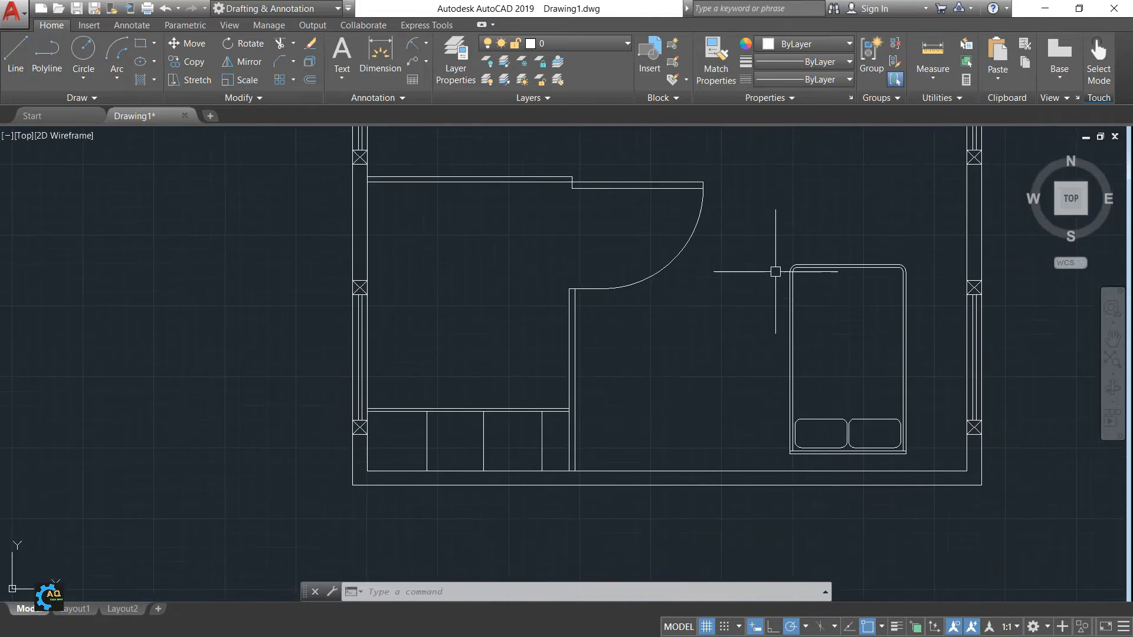
middle_click_drag(787, 371, 810, 390)
middle_click_drag(711, 348, 802, 388)
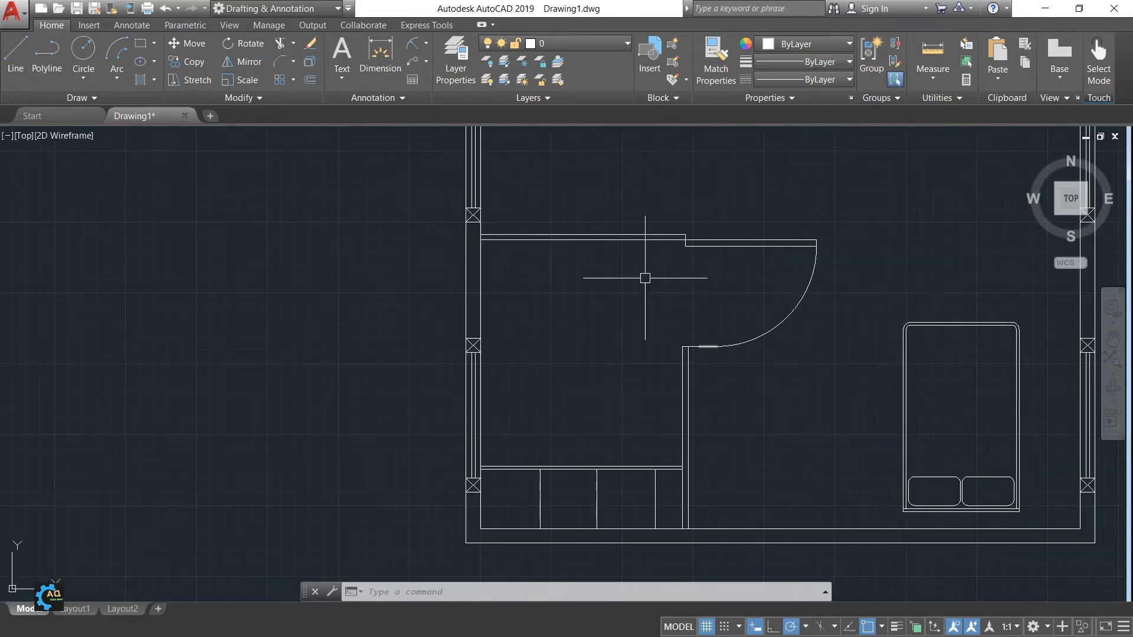
scroll(687, 272, "down", 2)
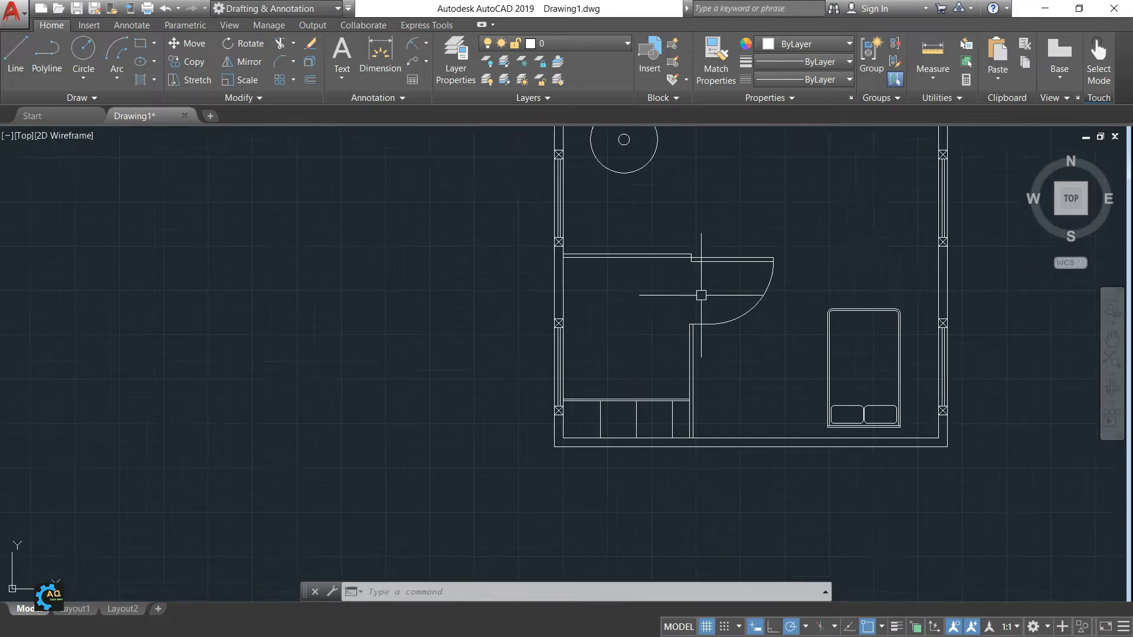
scroll(689, 331, "down", 2)
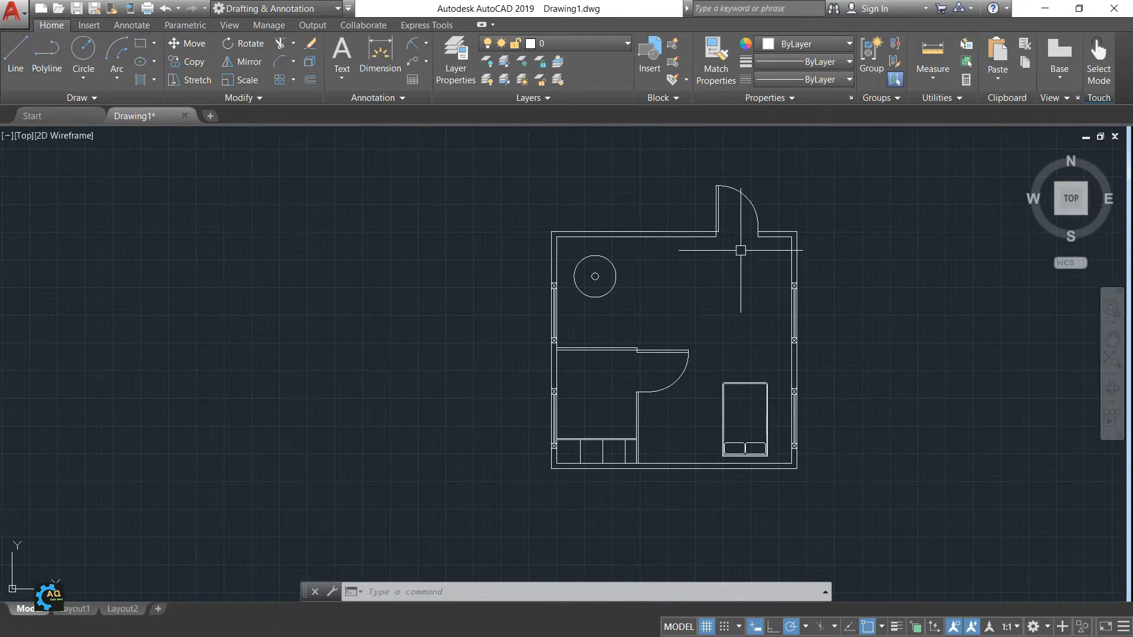
Review the whole floor plan again, checking which walls, doors, windows and furniture it contains
middle_click_drag(614, 273, 643, 274)
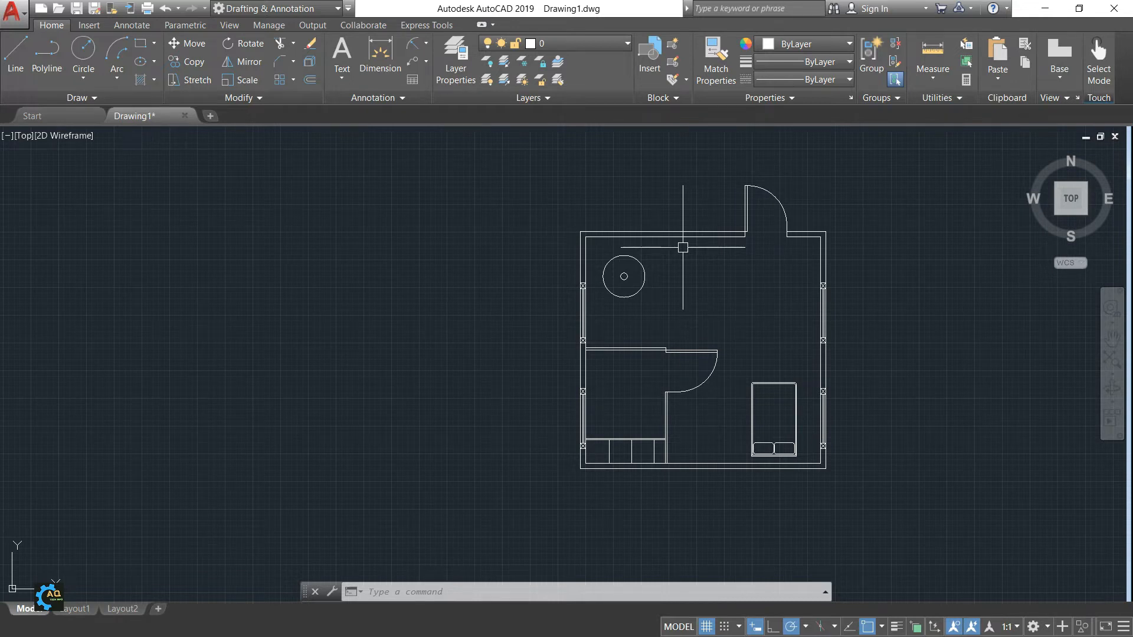
middle_click_drag(854, 311, 775, 318)
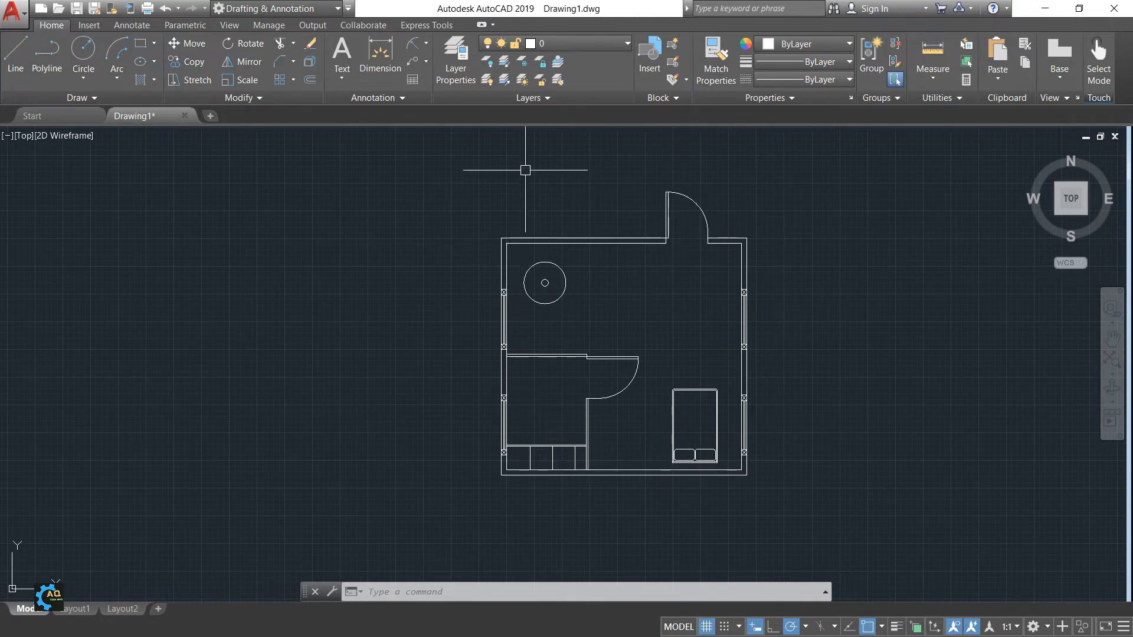
middle_click_drag(774, 430, 746, 387)
middle_click_drag(616, 296, 615, 308)
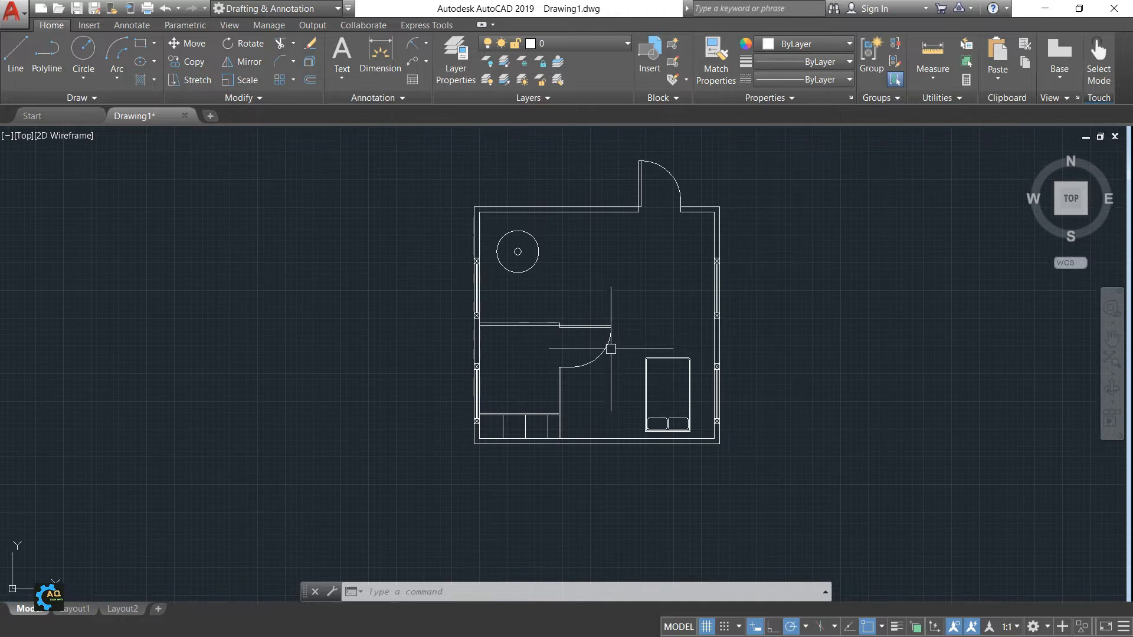
middle_click_drag(576, 358, 539, 380)
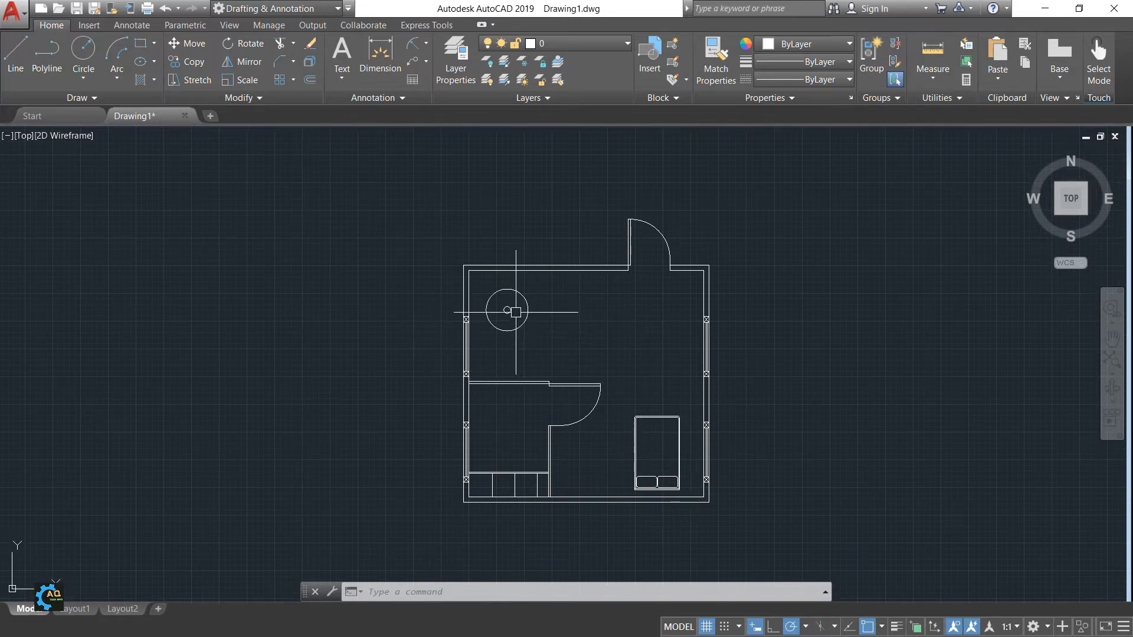
scroll(576, 443, "up", 2)
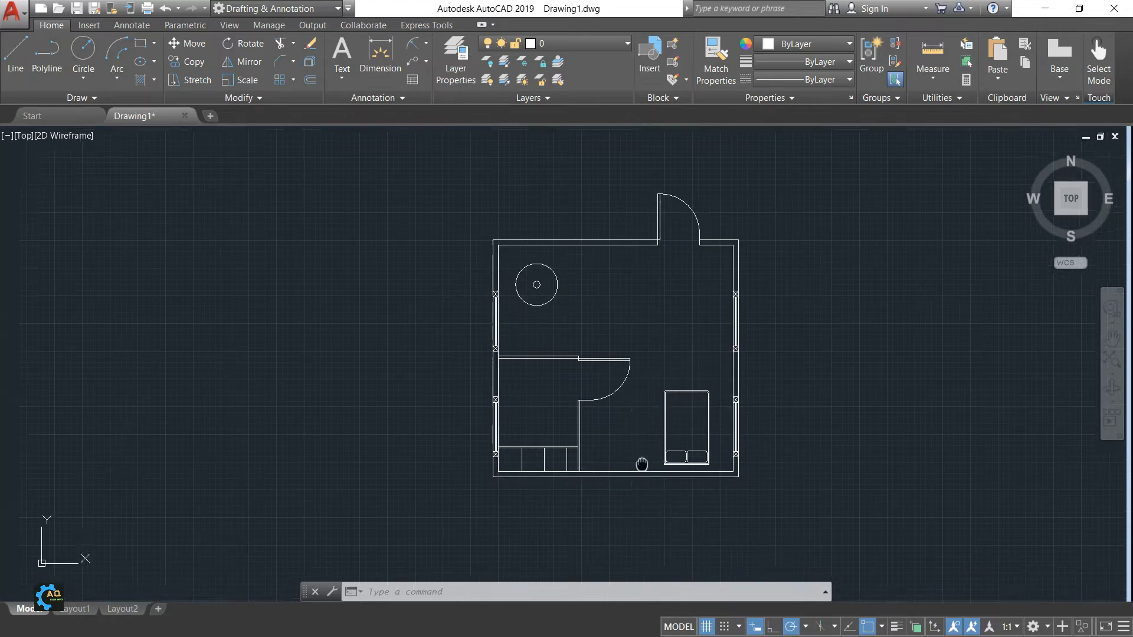
scroll(576, 443, "up", 4)
scroll(298, 431, "down", 2)
scroll(298, 430, "down", 2)
middle_click_drag(369, 424, 435, 439)
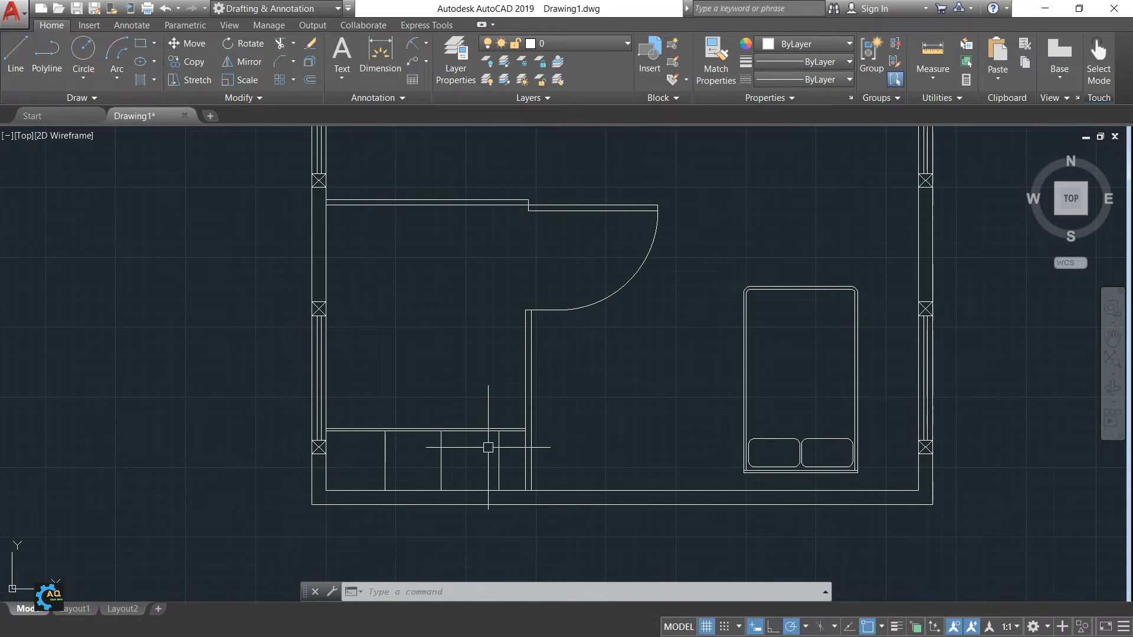
scroll(387, 332, "down", 3)
middle_click_drag(465, 351, 473, 401)
middle_click_drag(503, 330, 590, 379)
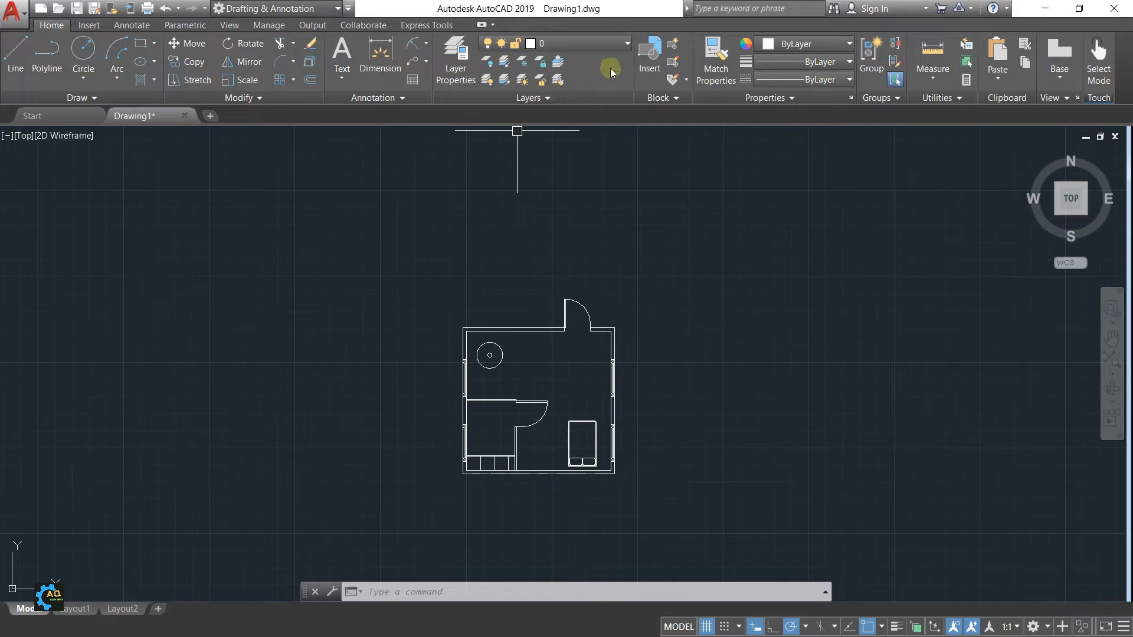
Create a new layer named Wall in the layer properties manager
left_click(457, 55)
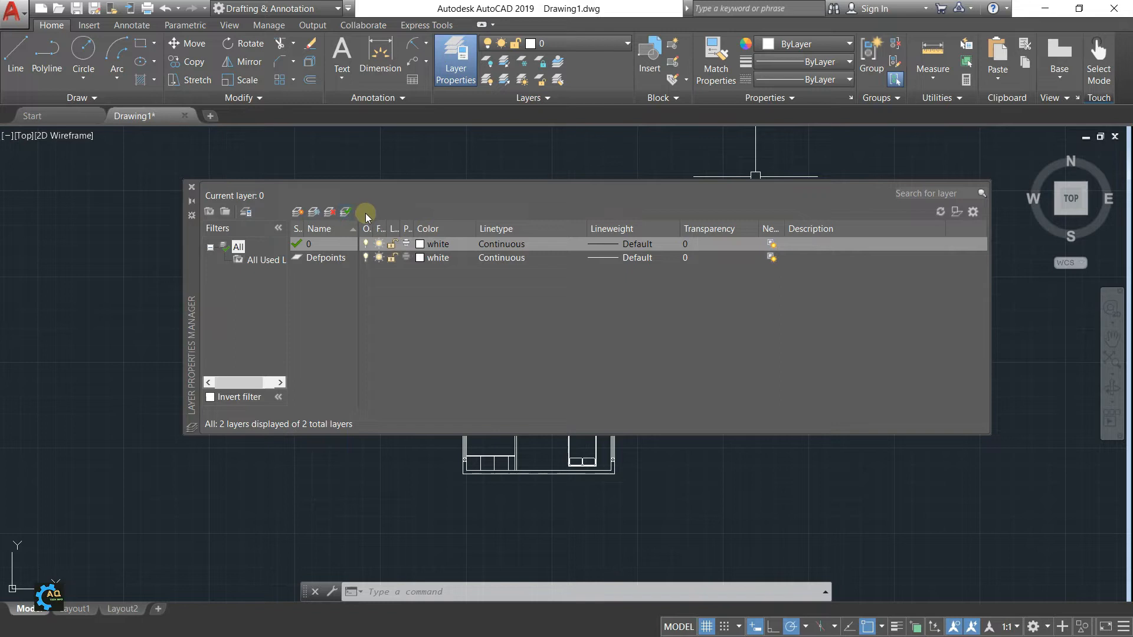
left_click(297, 213)
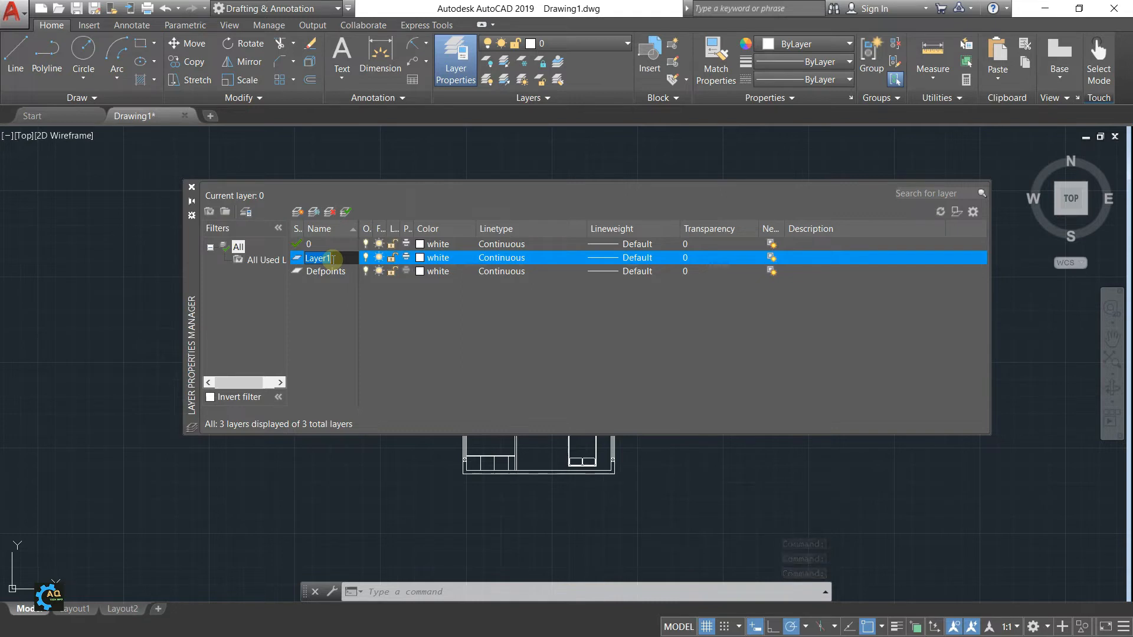
type("Wall")
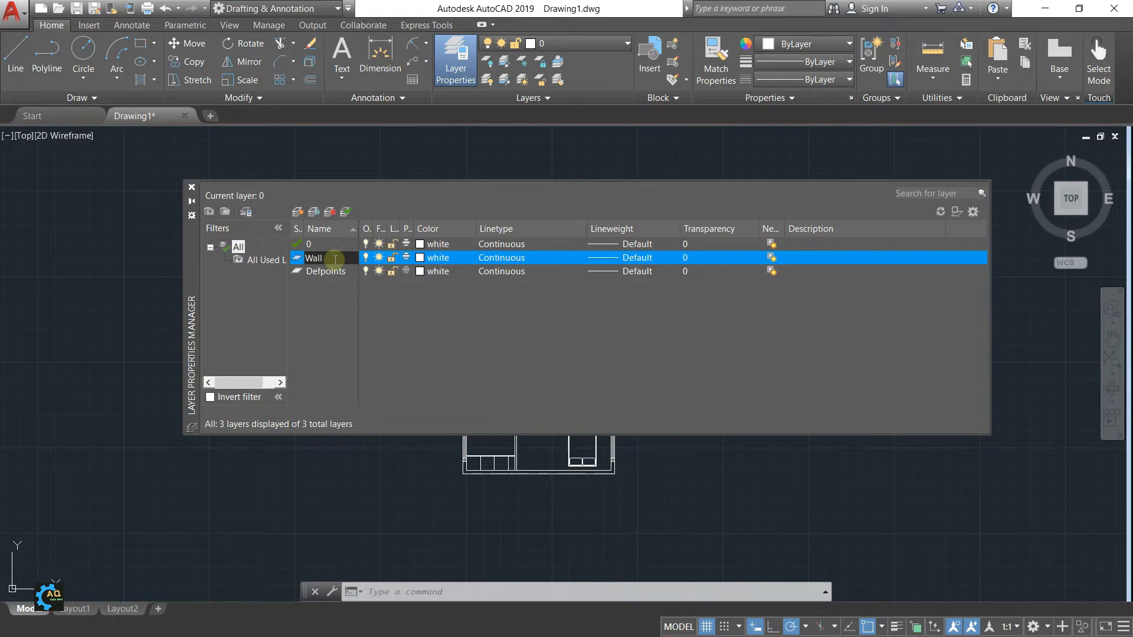
key("Return")
Set the Wall layer's color to index 20 and its lineweight to 0.30 mm
left_click(435, 258)
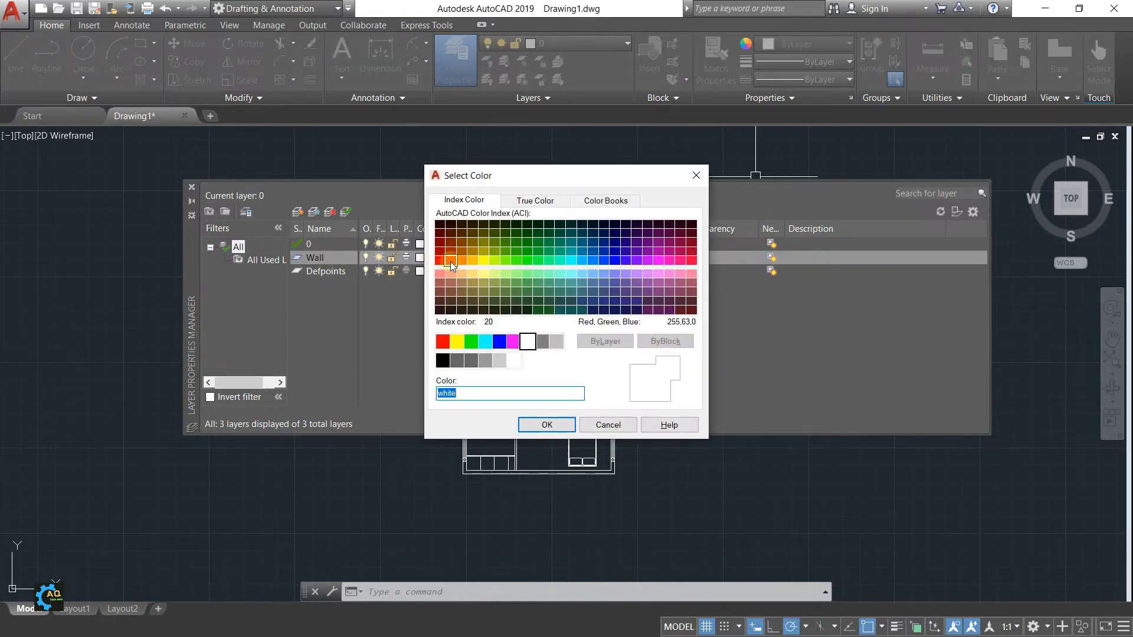
left_click(451, 261)
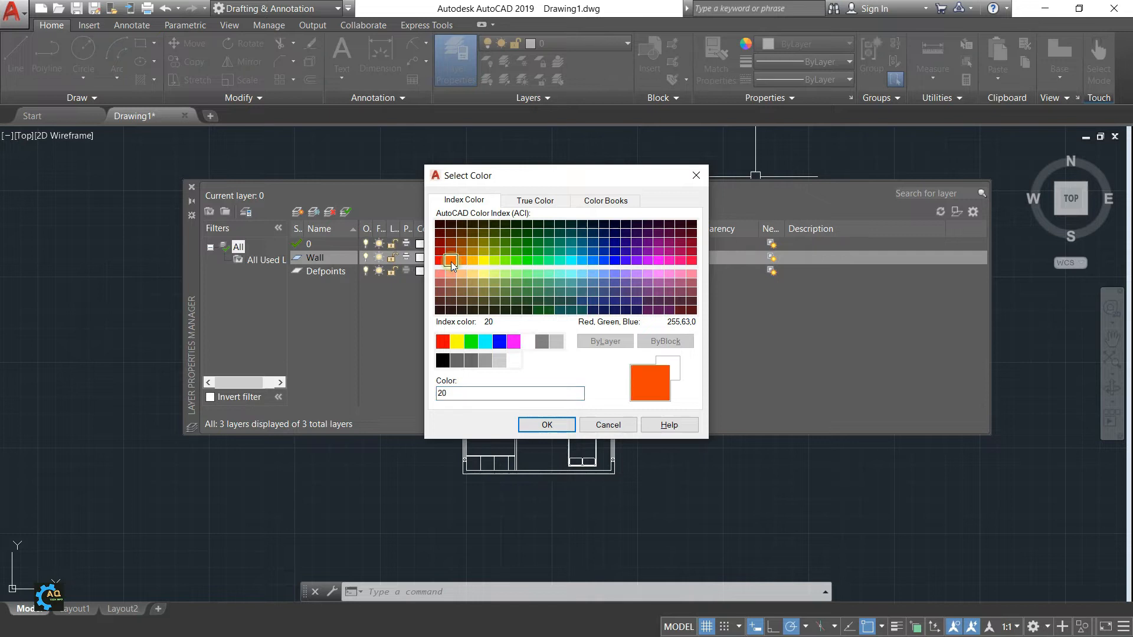
left_click(537, 427)
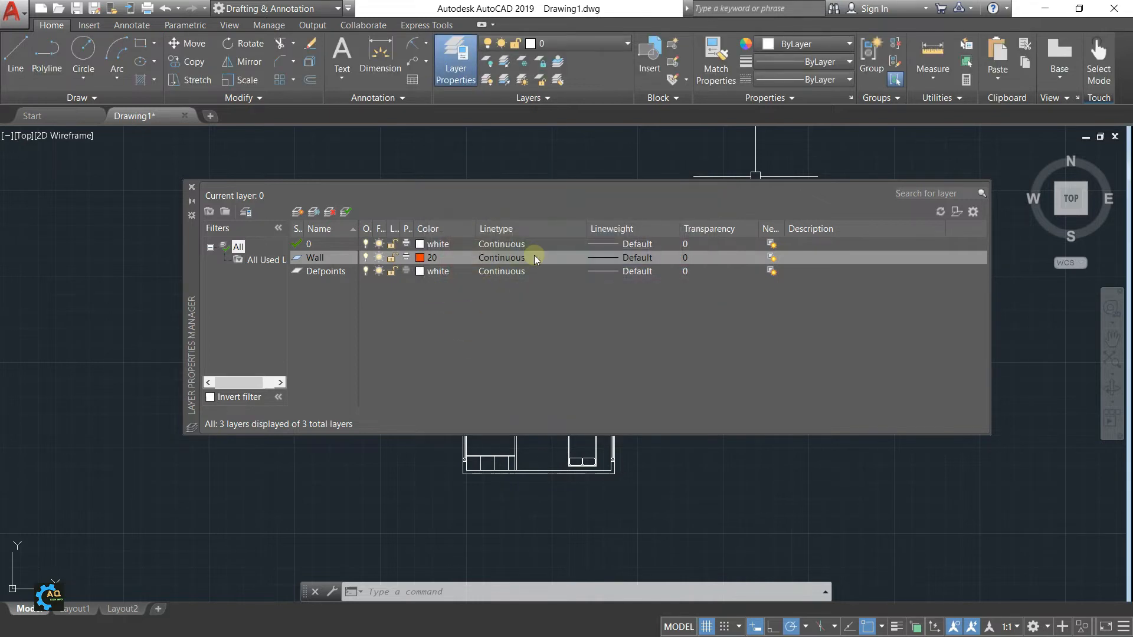
left_click(618, 258)
mouse_move(651, 245)
left_mouse_down()
mouse_move(651, 277)
mouse_move(649, 247)
mouse_move(649, 256)
left_mouse_up()
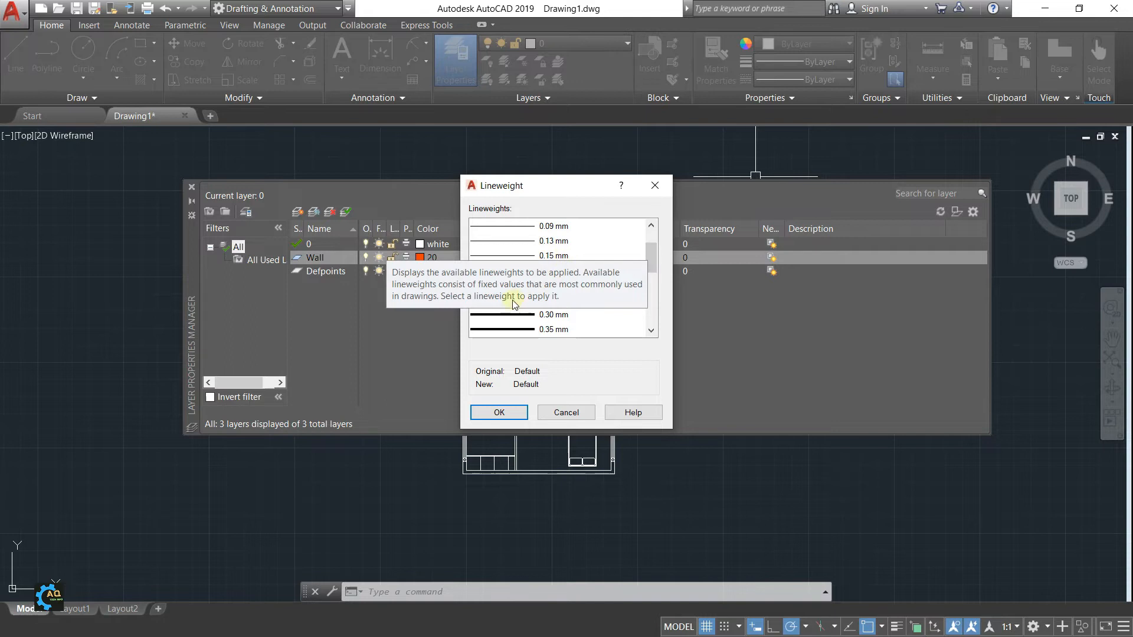
left_click(519, 318)
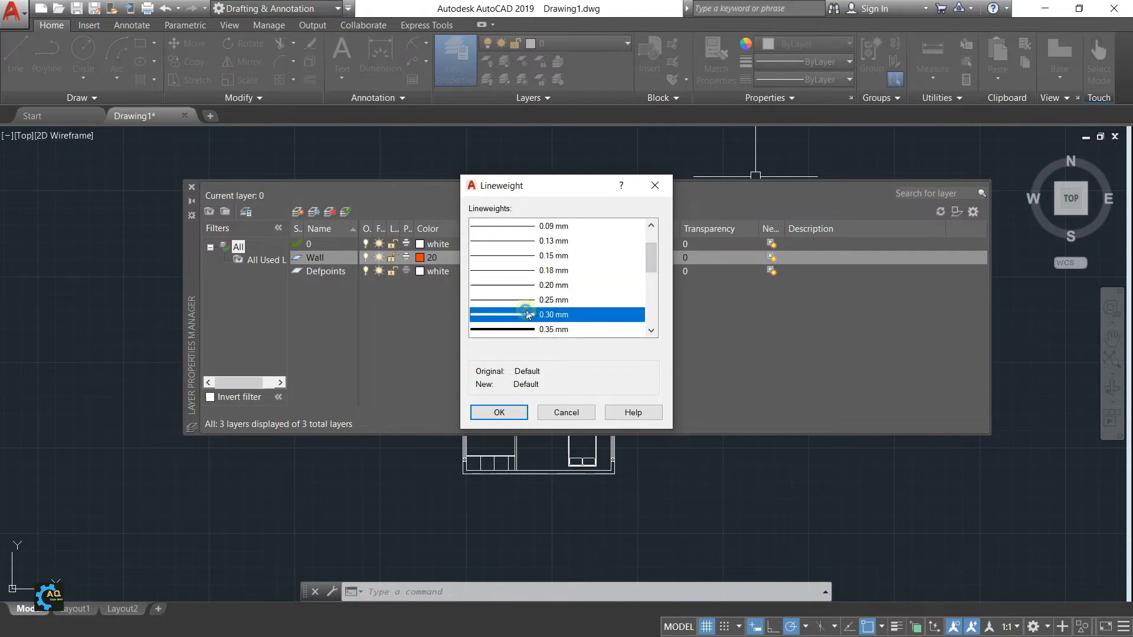
left_click(500, 413)
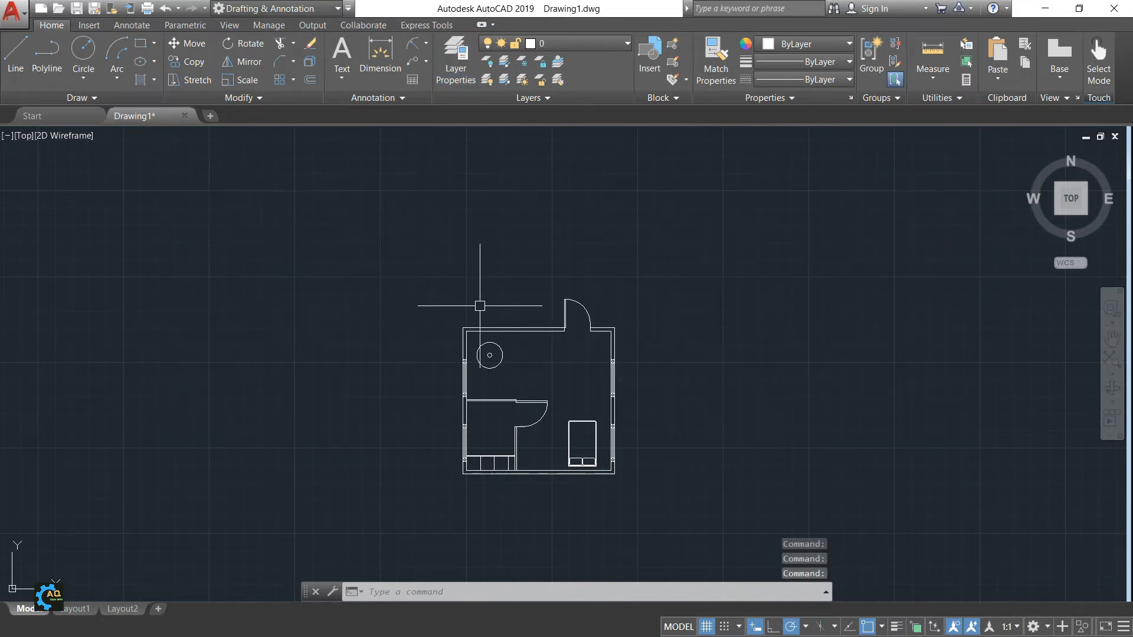
middle_click_drag(598, 298, 598, 317)
left_click(614, 45)
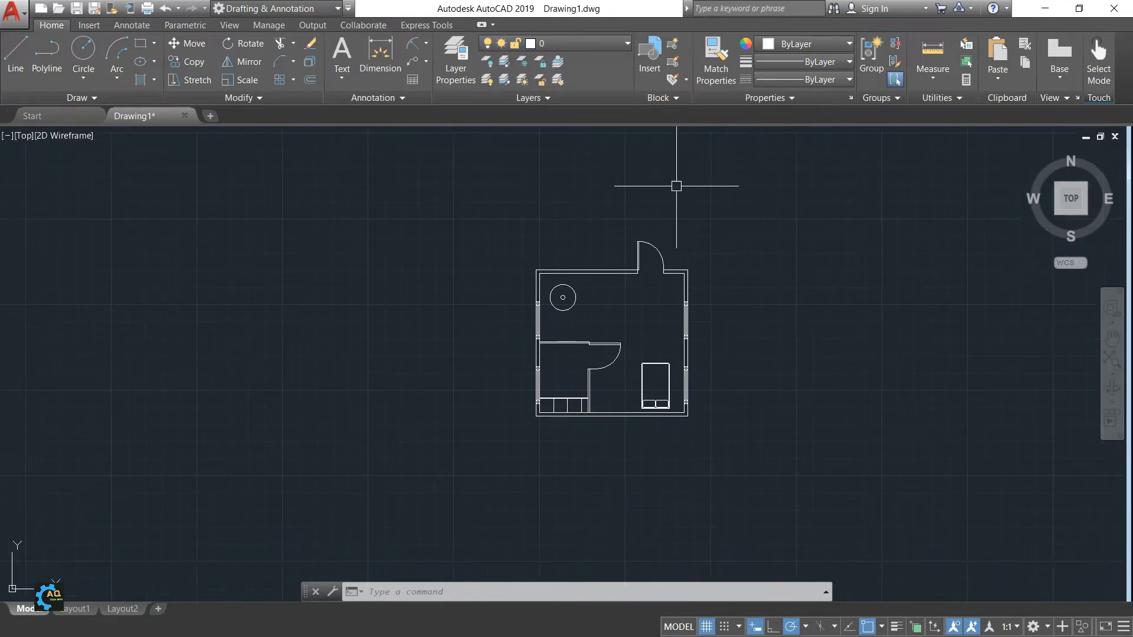
scroll(655, 283, "up", 4)
key("Escape")
scroll(740, 209, "up", 4)
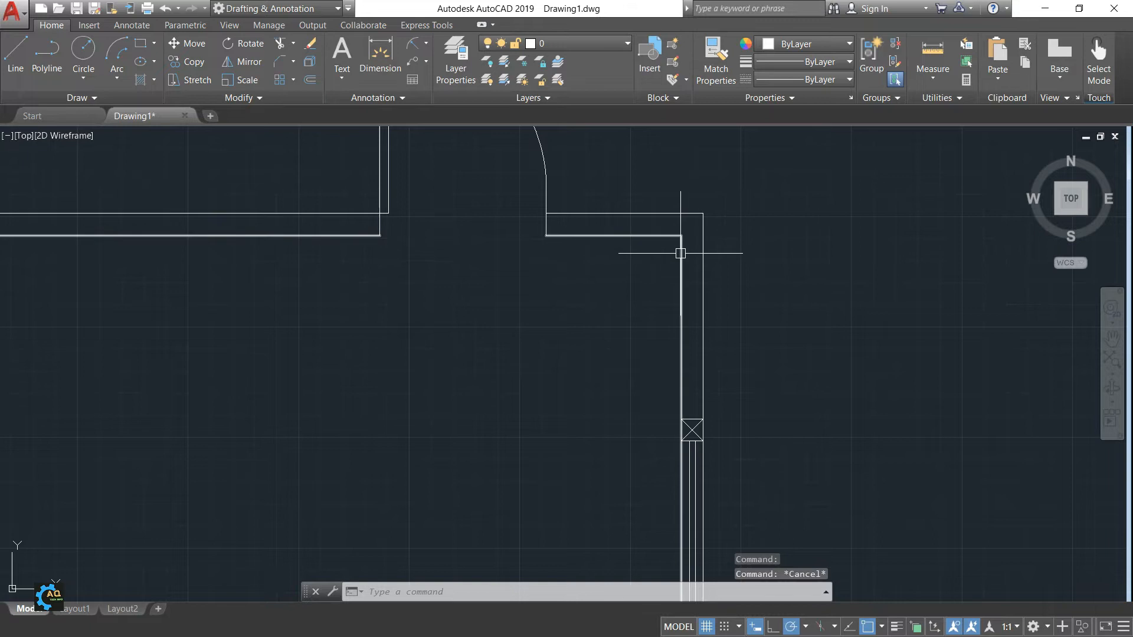
middle_click_drag(682, 252, 749, 256)
left_click(809, 203)
left_click(697, 277)
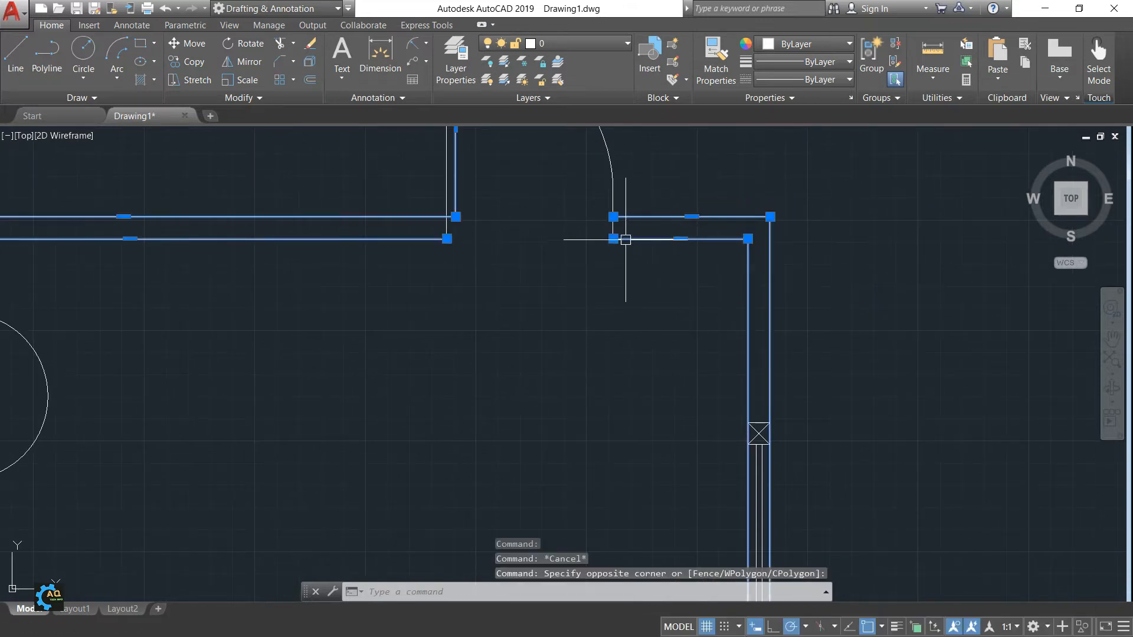
middle_click_drag(619, 239, 680, 309)
middle_click_drag(614, 299, 612, 337)
middle_click_drag(540, 202, 570, 233)
key("Escape")
key("Escape")
Explode the outer wall outline beside the entrance door into separate lines
left_click(546, 301)
middle_click_drag(592, 322, 615, 290)
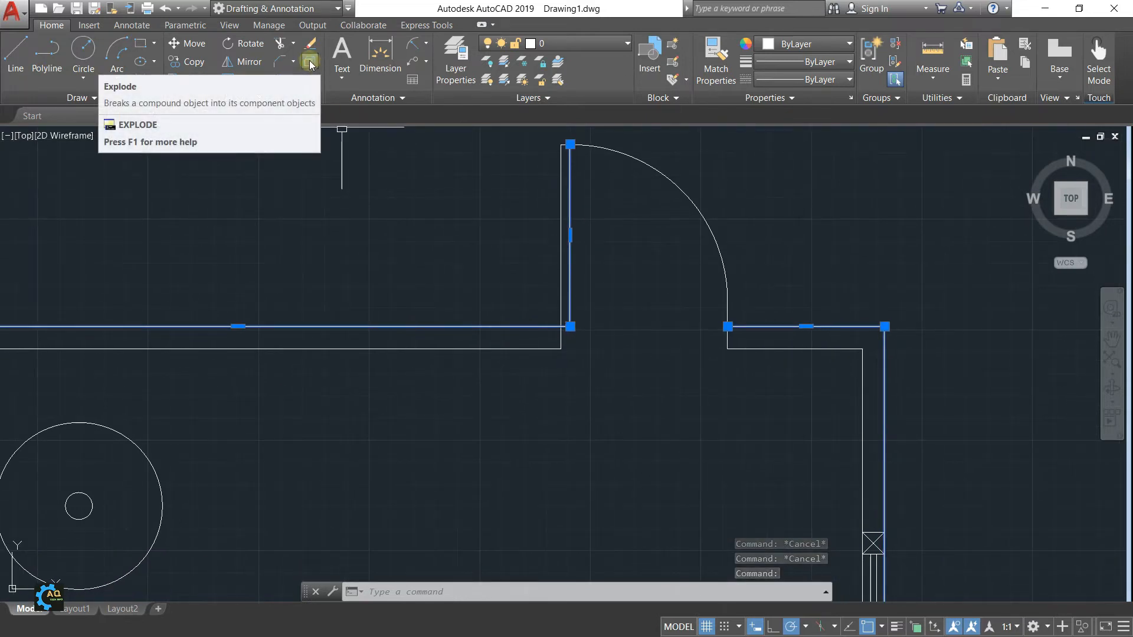
scroll(644, 259, "down", 3)
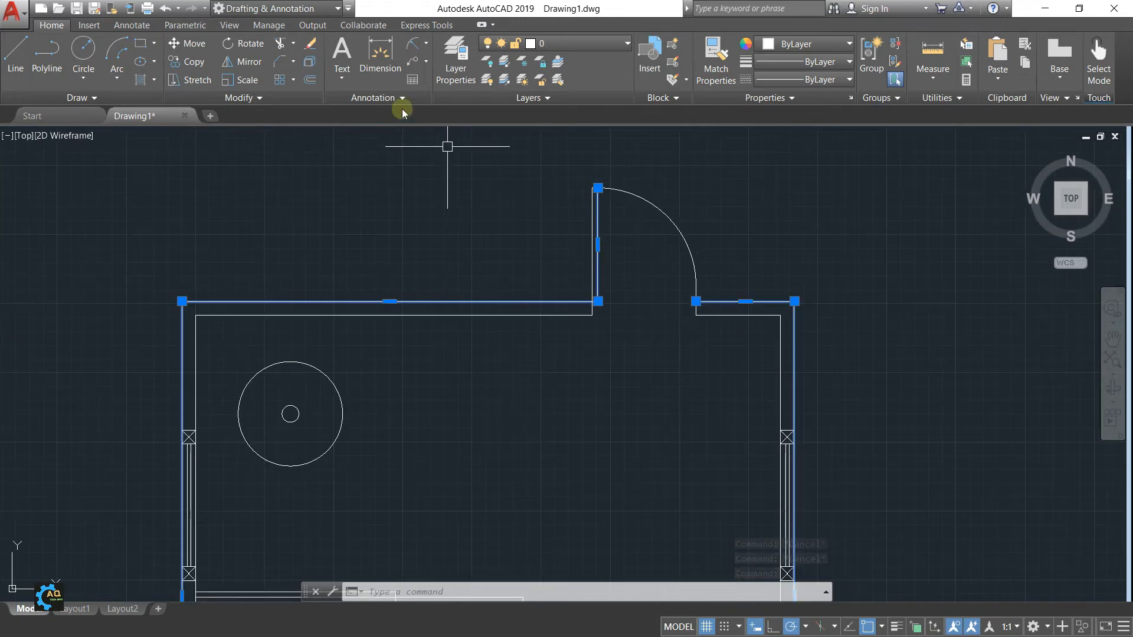
left_click(310, 61)
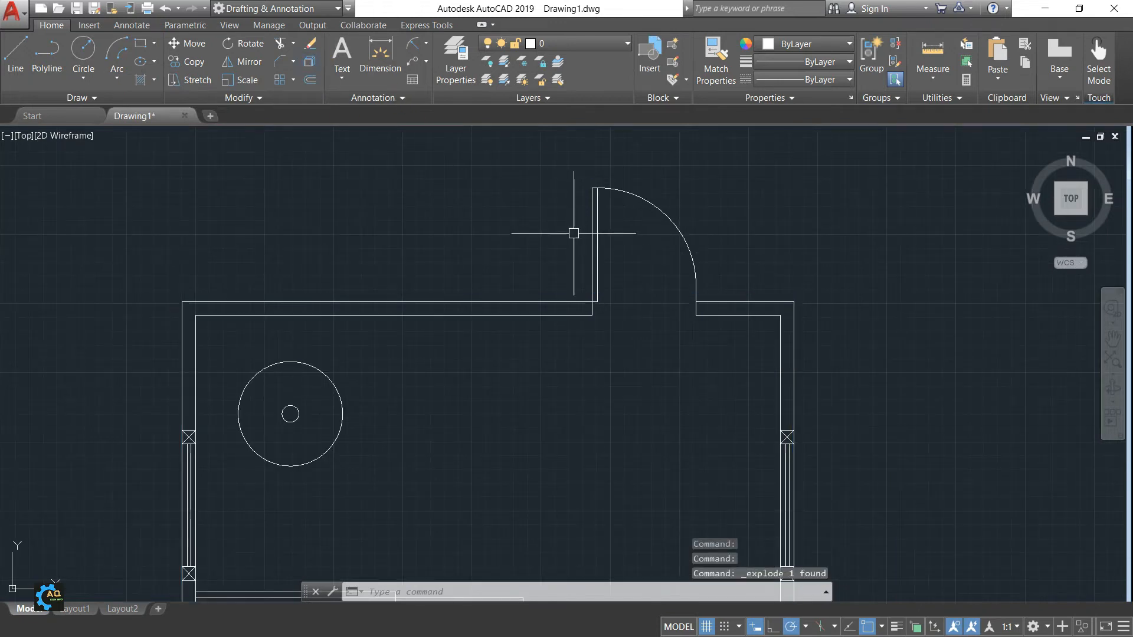
left_click(750, 302)
scroll(762, 311, "up", 3)
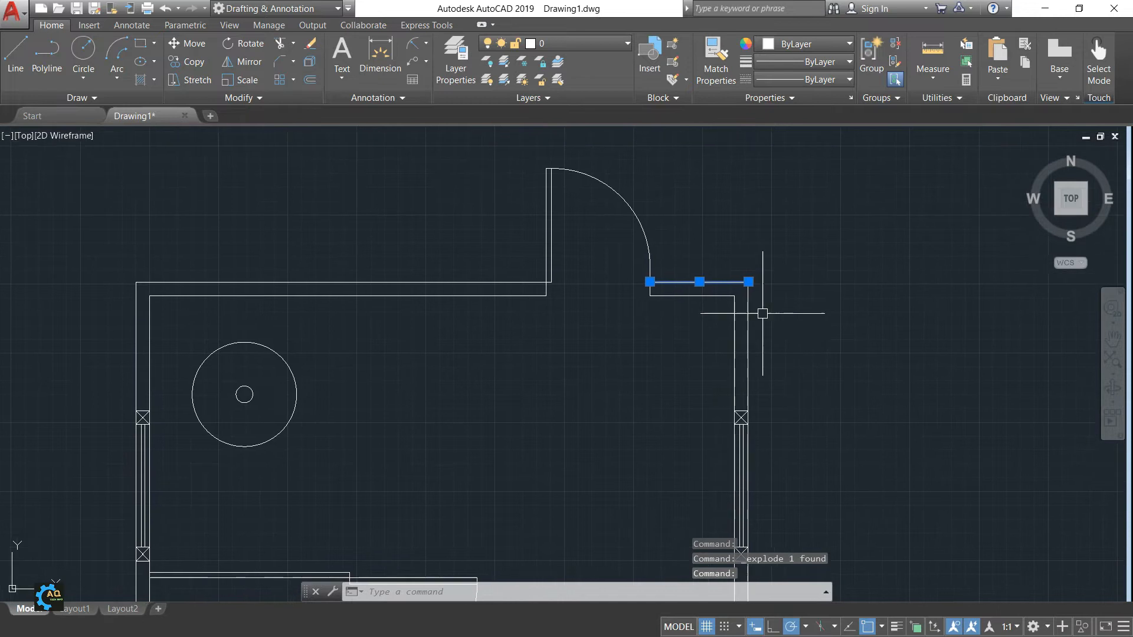
key("Escape")
left_click(777, 249)
left_click(693, 356)
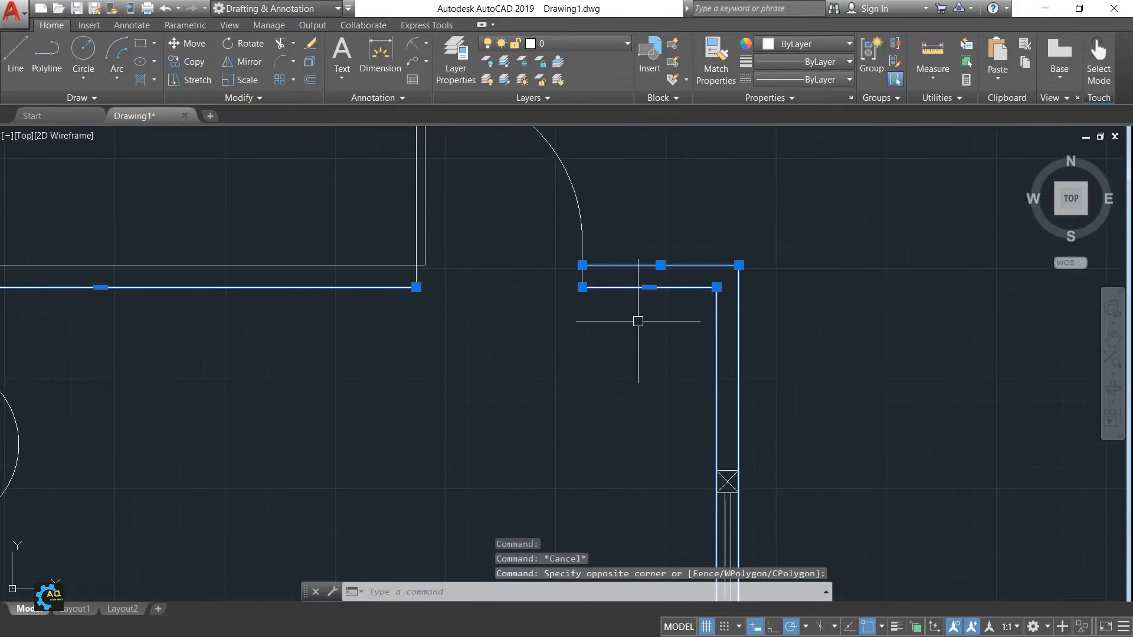
scroll(590, 277, "down", 5)
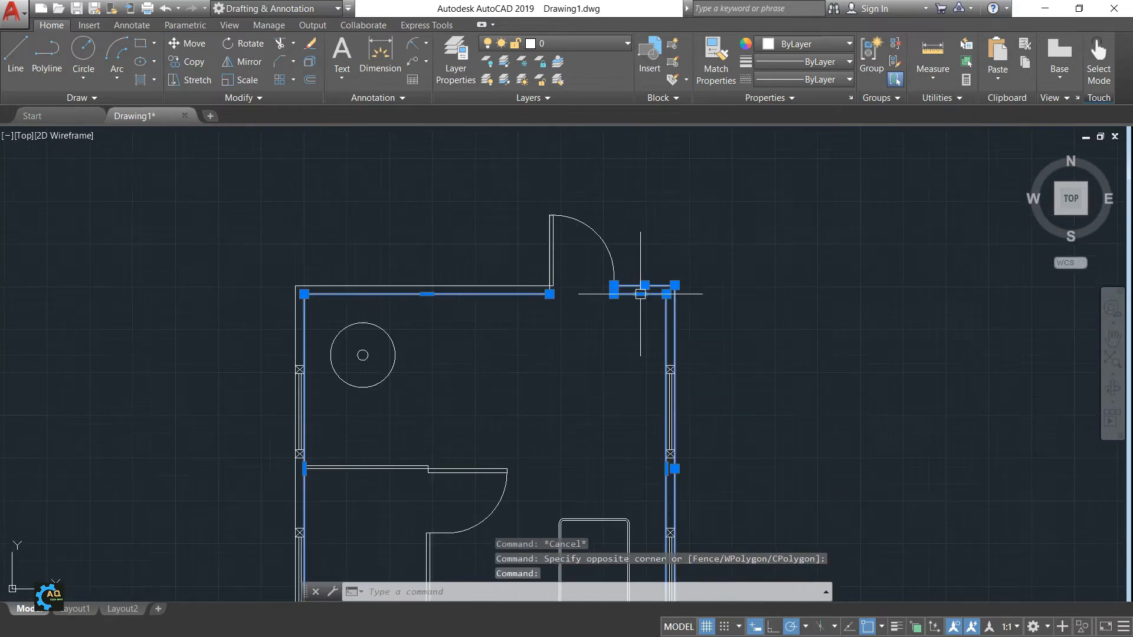
middle_click_drag(788, 381, 809, 274)
scroll(724, 390, "up", 5)
left_click(738, 332)
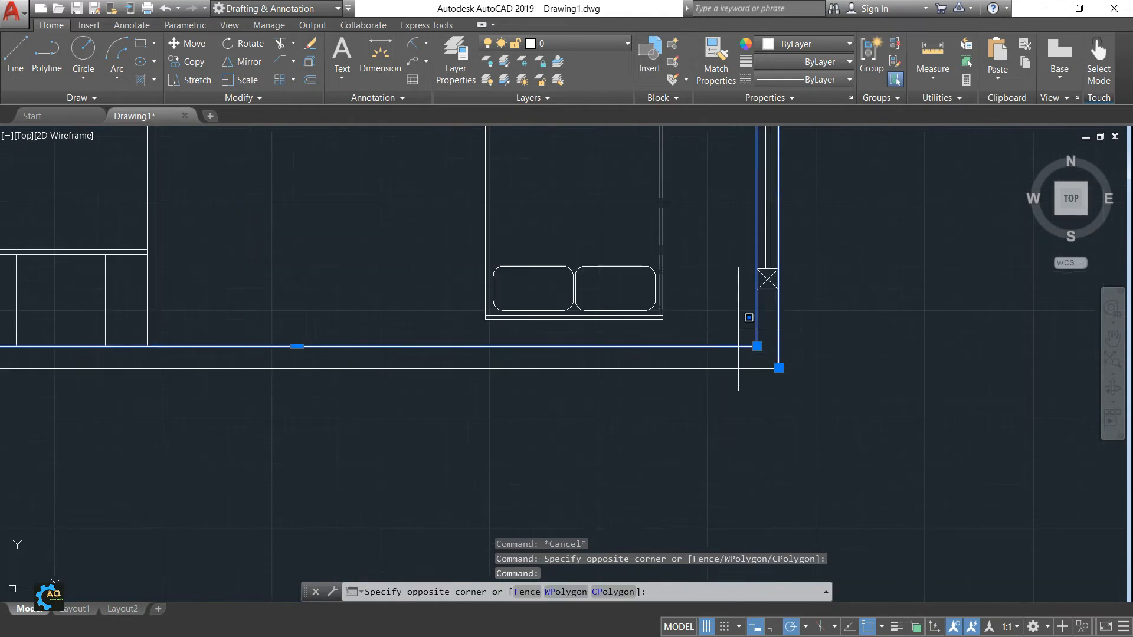
left_click(705, 398)
middle_click_drag(134, 334, 548, 366)
middle_click_drag(234, 404, 682, 458)
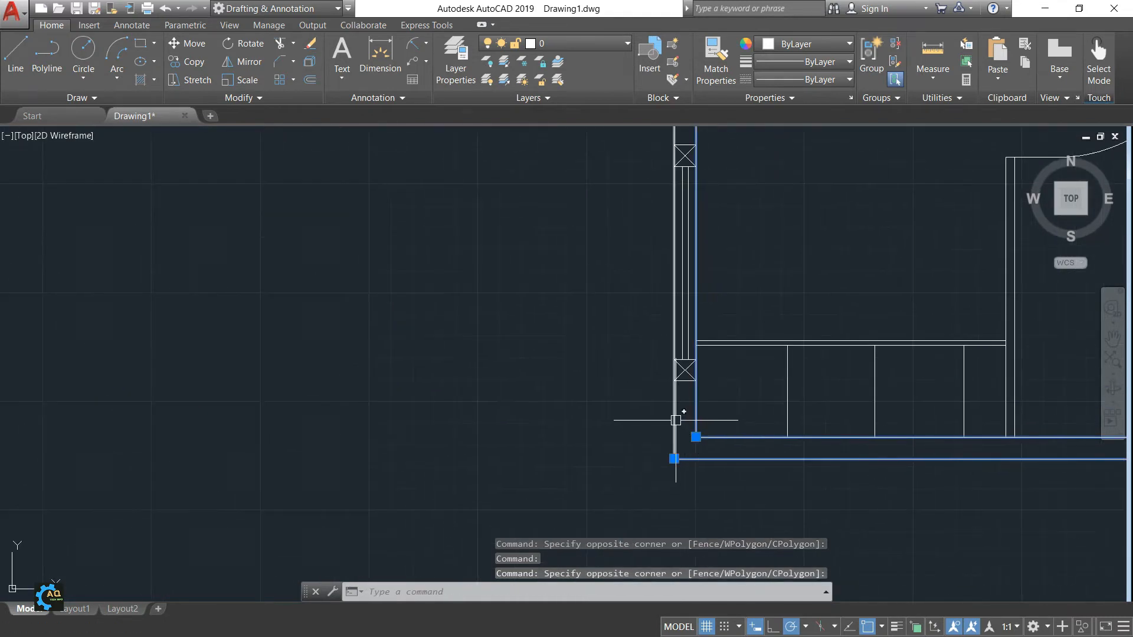
mouse_move(720, 199)
middle_mouse_down()
mouse_move(682, 365)
mouse_move(665, 370)
mouse_move(640, 472)
middle_mouse_up()
scroll(641, 324, "down", 1)
middle_click_drag(714, 334, 657, 358)
middle_click_drag(645, 295, 587, 462)
middle_click_drag(665, 417, 643, 460)
left_click(825, 233)
left_click(805, 272)
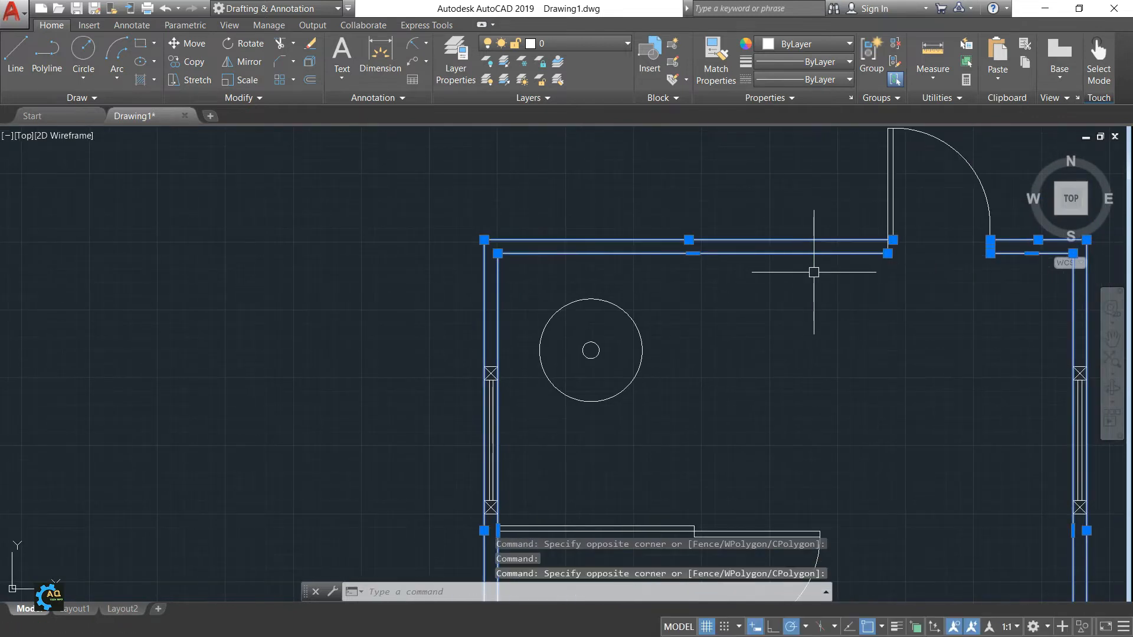
scroll(850, 278, "up", 4)
scroll(774, 310, "down", 1)
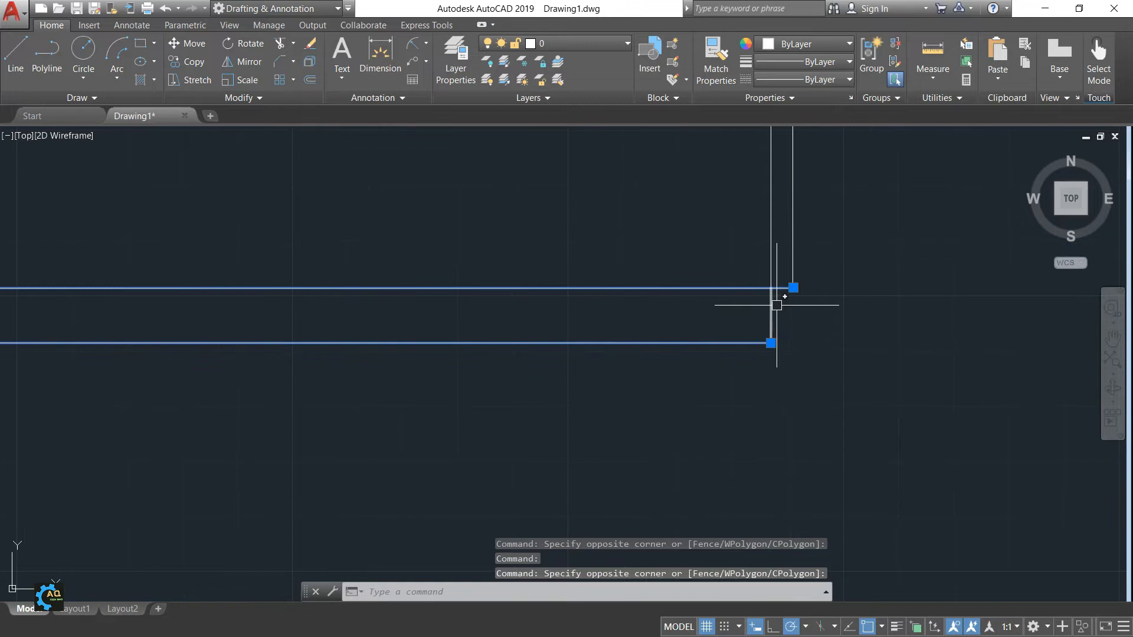
scroll(776, 277, "down", 4)
key("Escape")
key("Escape")
Assign all outer wall segments, including the short end lines at the entrance opening, to the Wall layer
middle_click_drag(804, 340, 776, 322)
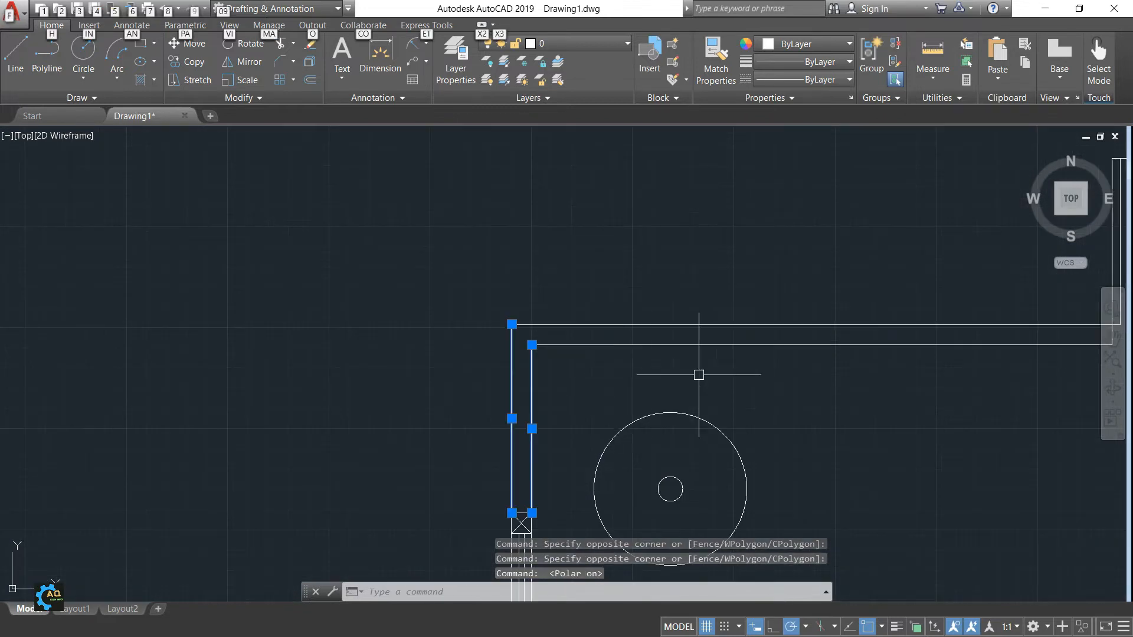
middle_click_drag(932, 342, 671, 331)
left_click(708, 285)
left_click(687, 374)
scroll(817, 322, "up", 4)
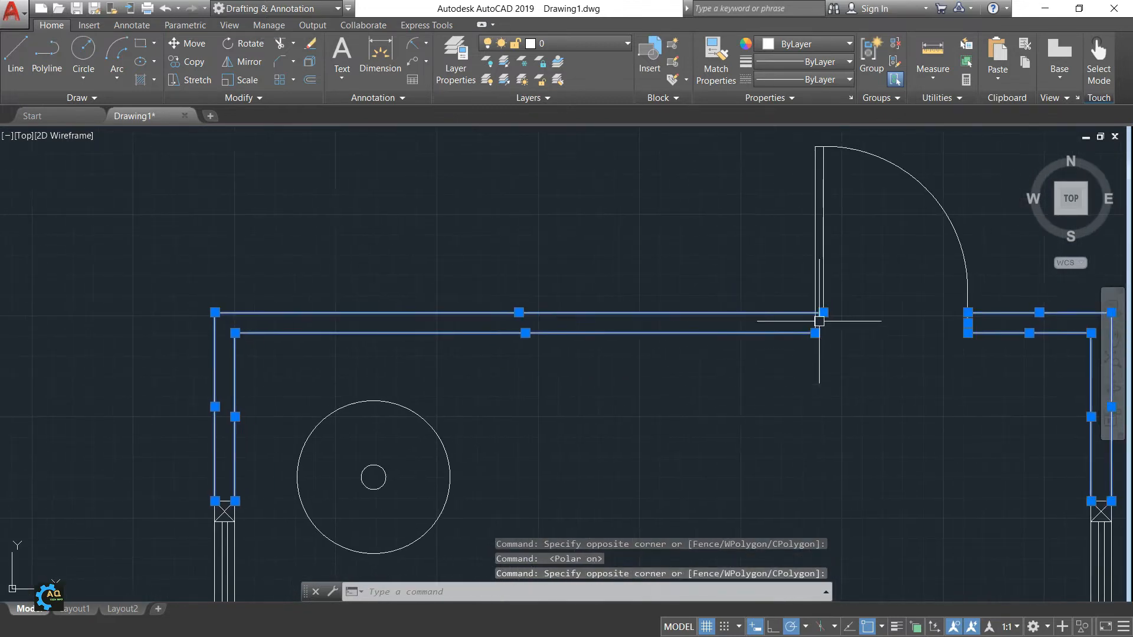
scroll(822, 327, "down", 4)
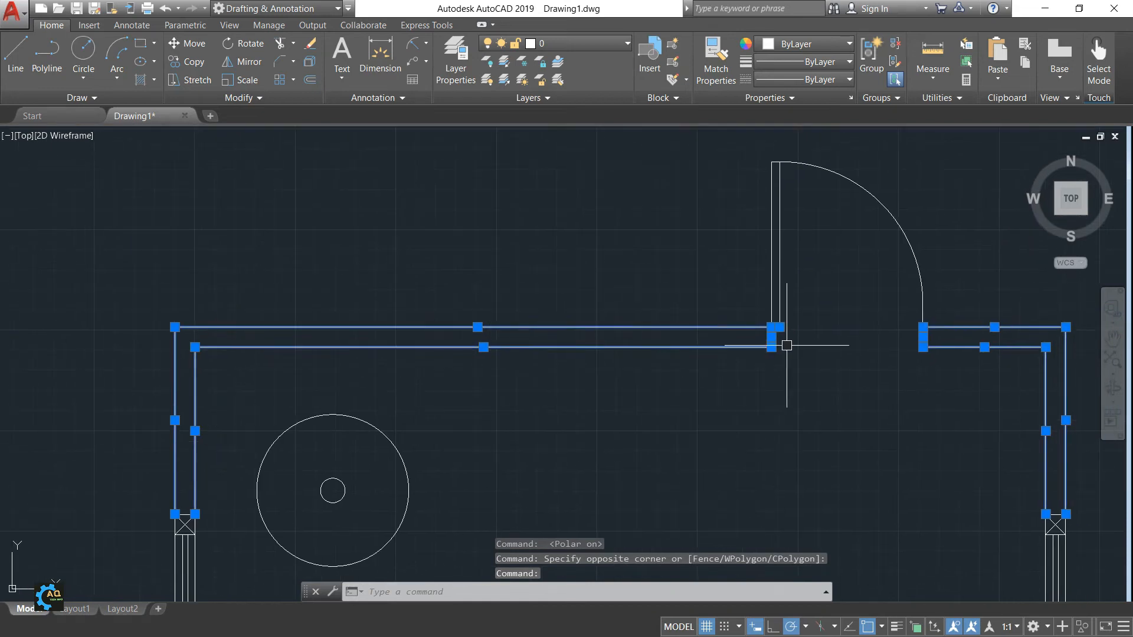
scroll(783, 345, "down", 2)
middle_click_drag(759, 359, 741, 187)
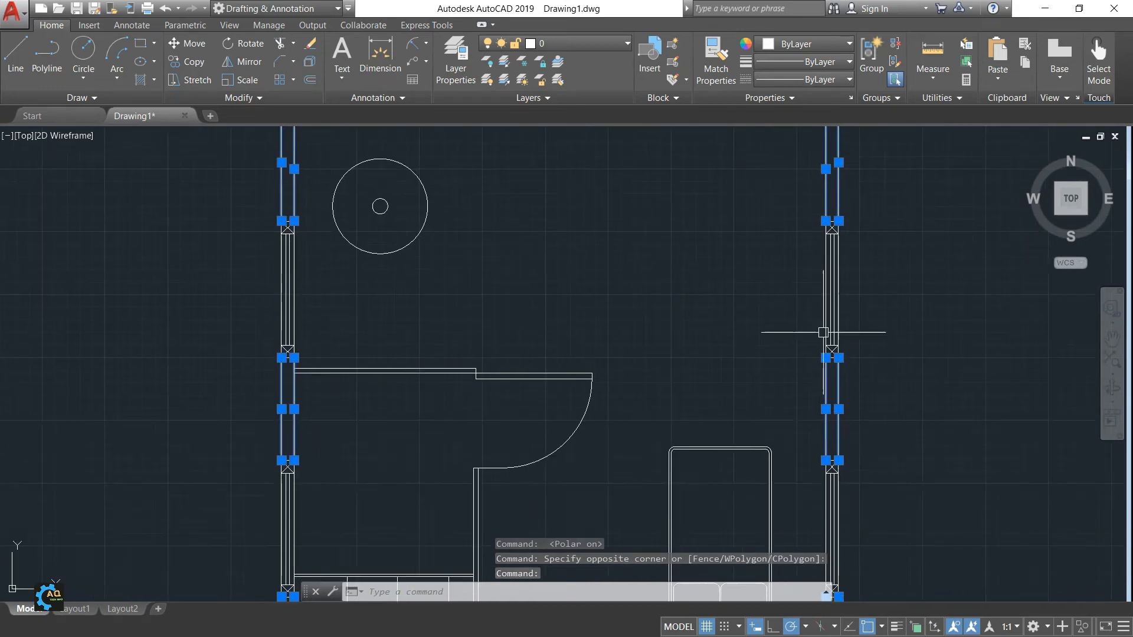
scroll(827, 332, "down", 2)
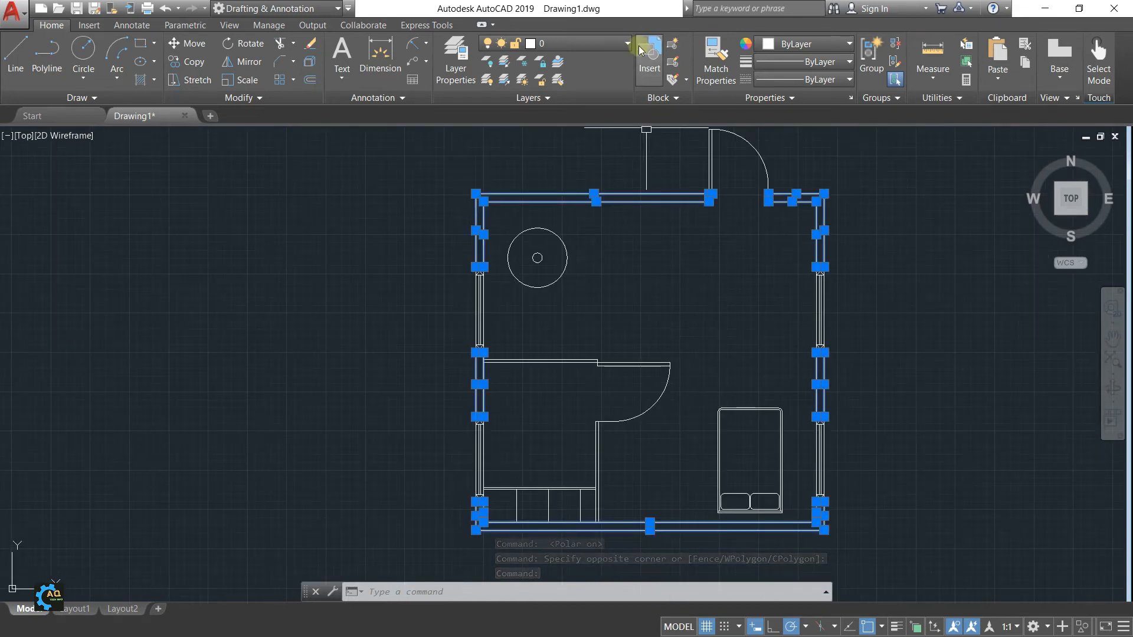
left_click(621, 42)
left_click(555, 96)
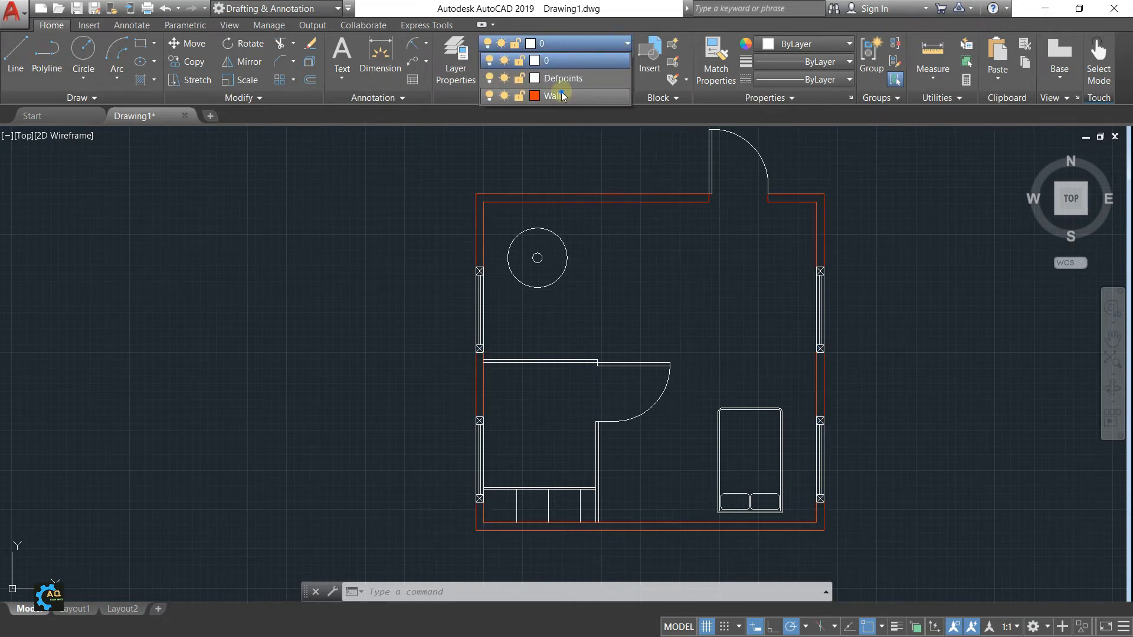
middle_click_drag(750, 276, 719, 285)
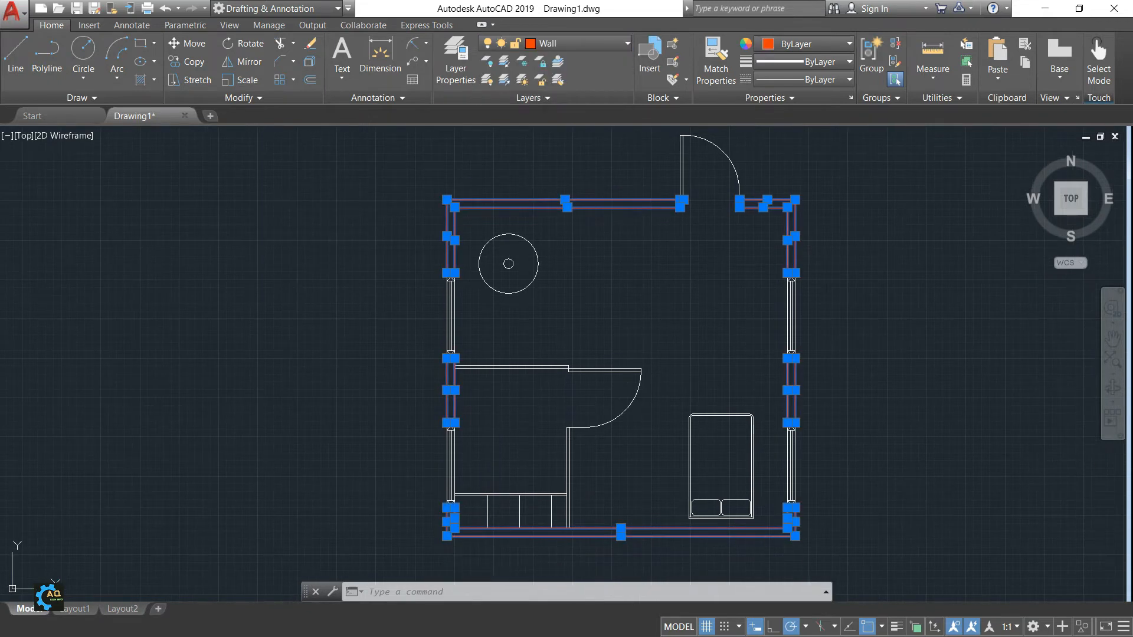
key("Escape")
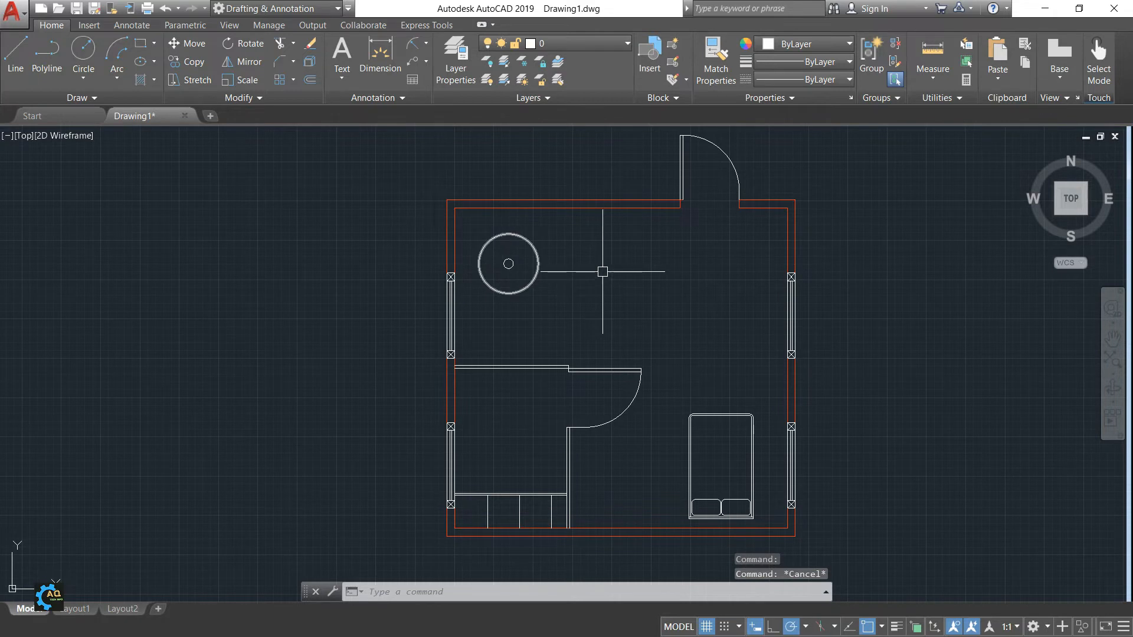
Create a new layer named Door in the layer properties manager and set its color to index 50
middle_click_drag(628, 266, 676, 235)
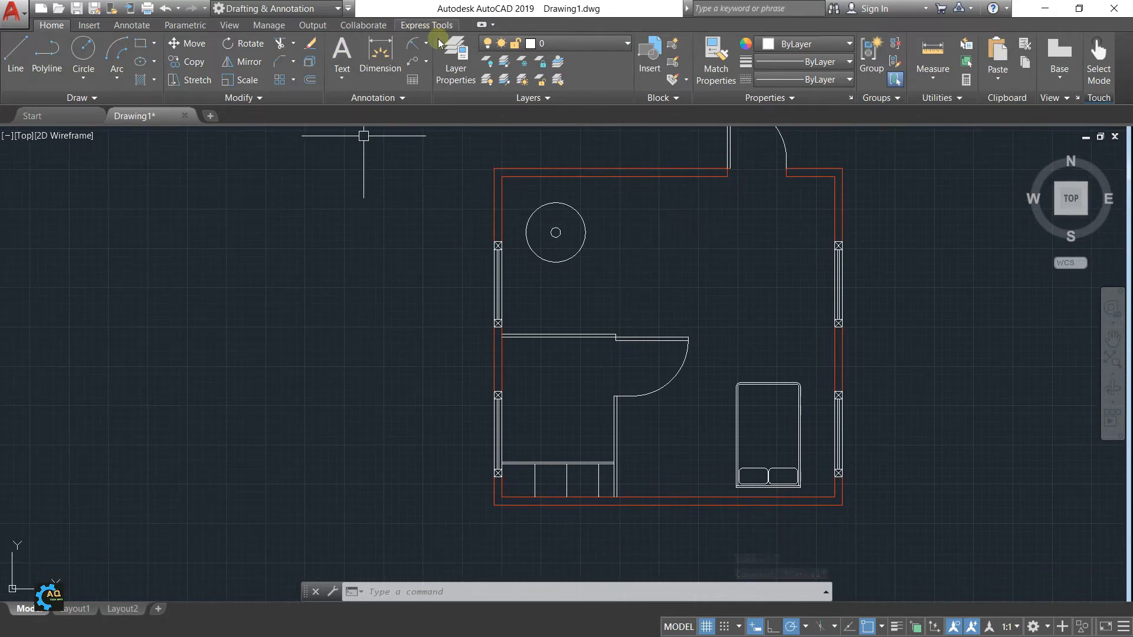
left_click(455, 59)
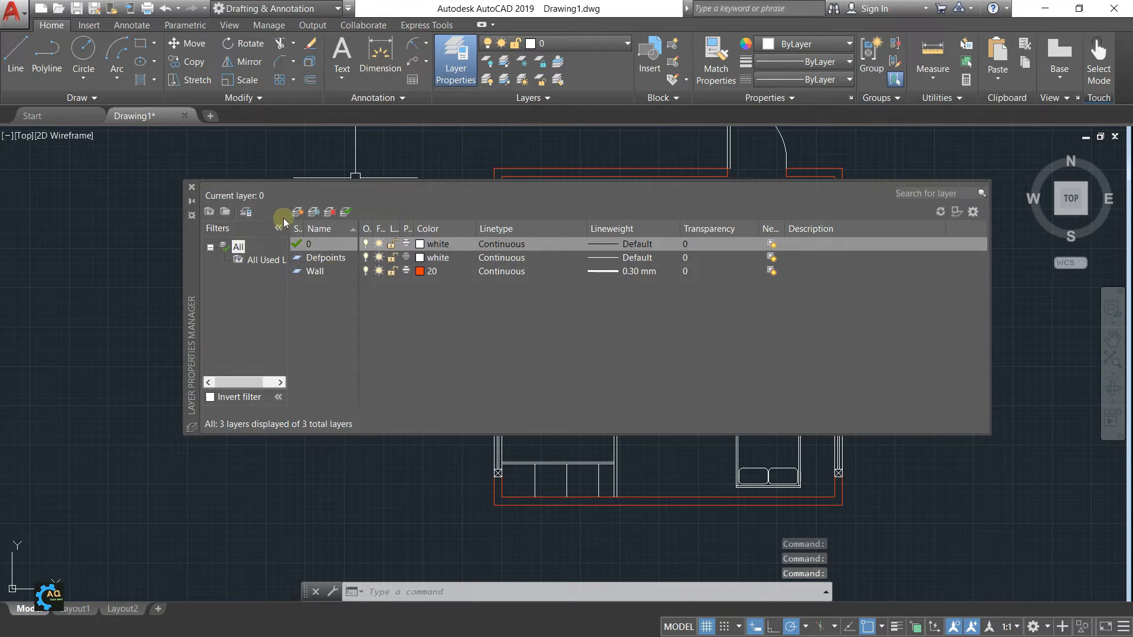
left_click(297, 212)
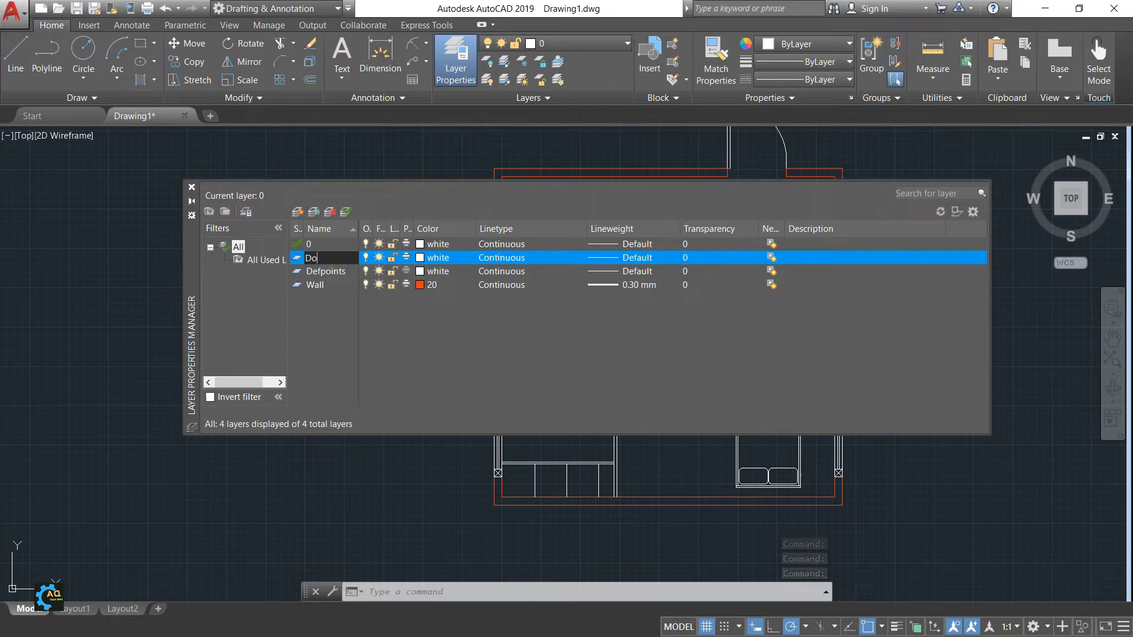
left_click(445, 259)
left_click(492, 260)
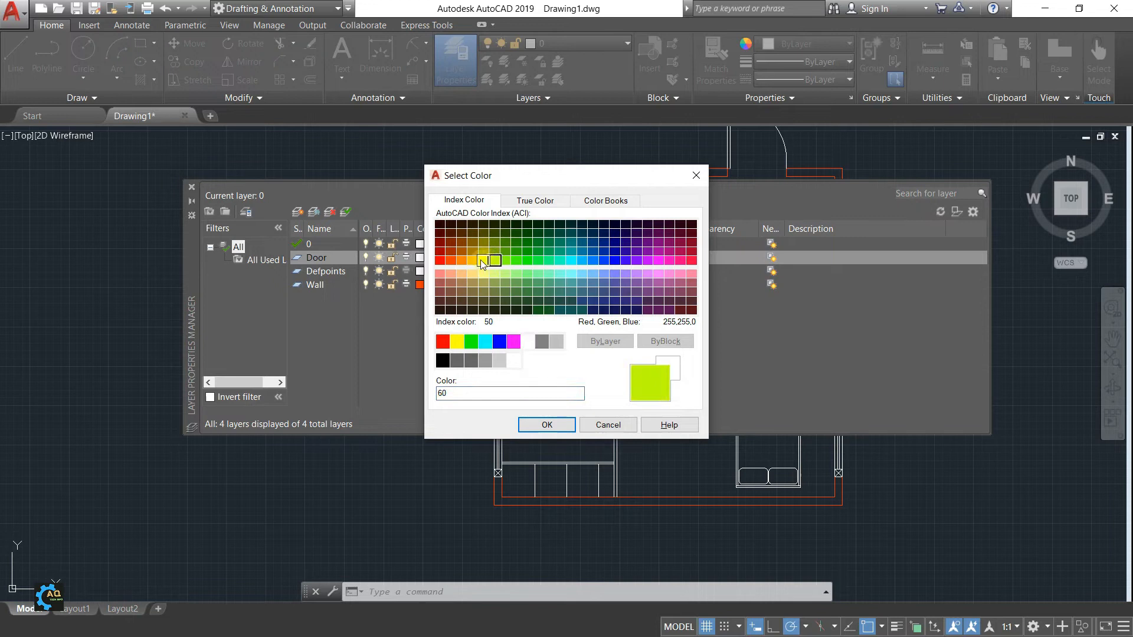
left_click(480, 260)
left_click(550, 424)
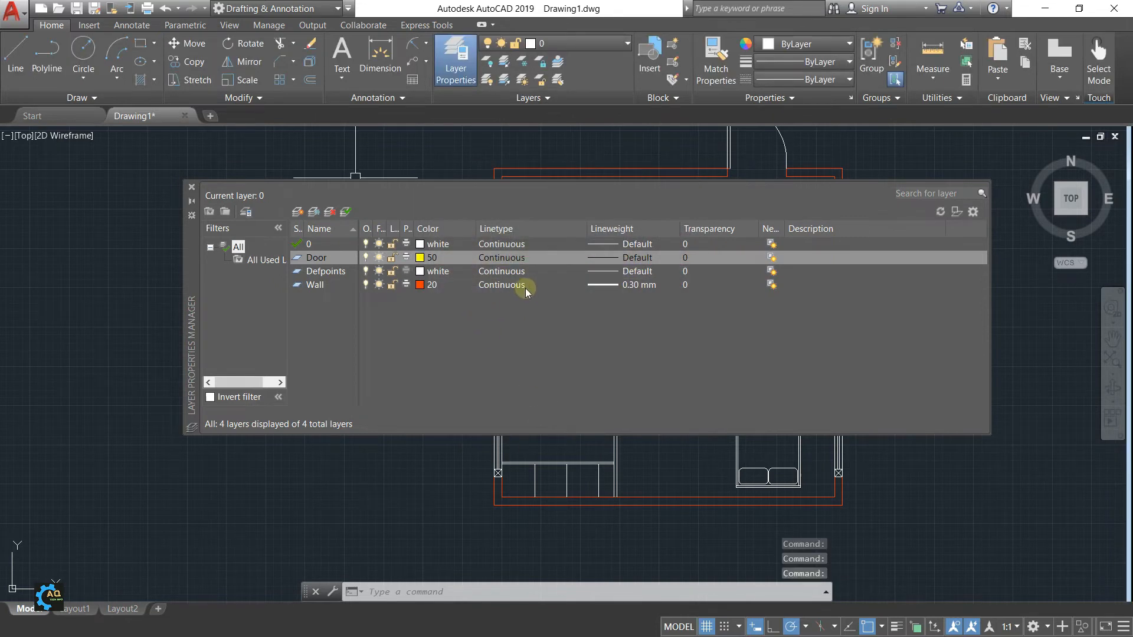
Set the Door layer's lineweight to 0.30 mm
left_click(602, 257)
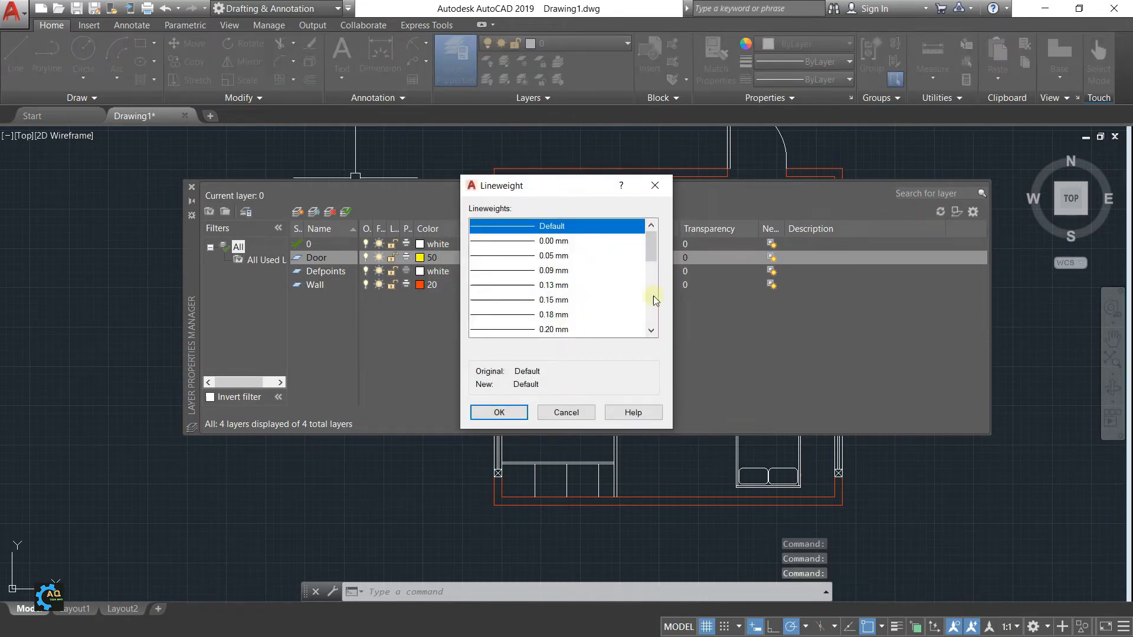
scroll(651, 265, "down", 1)
left_click(524, 330)
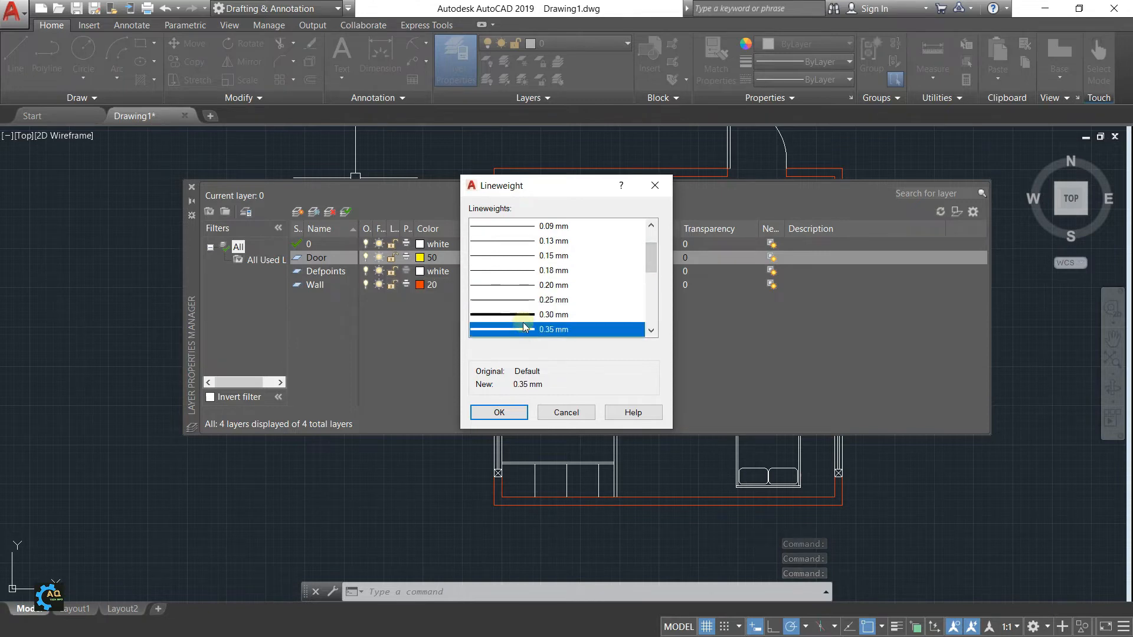
left_click(522, 316)
left_click(511, 412)
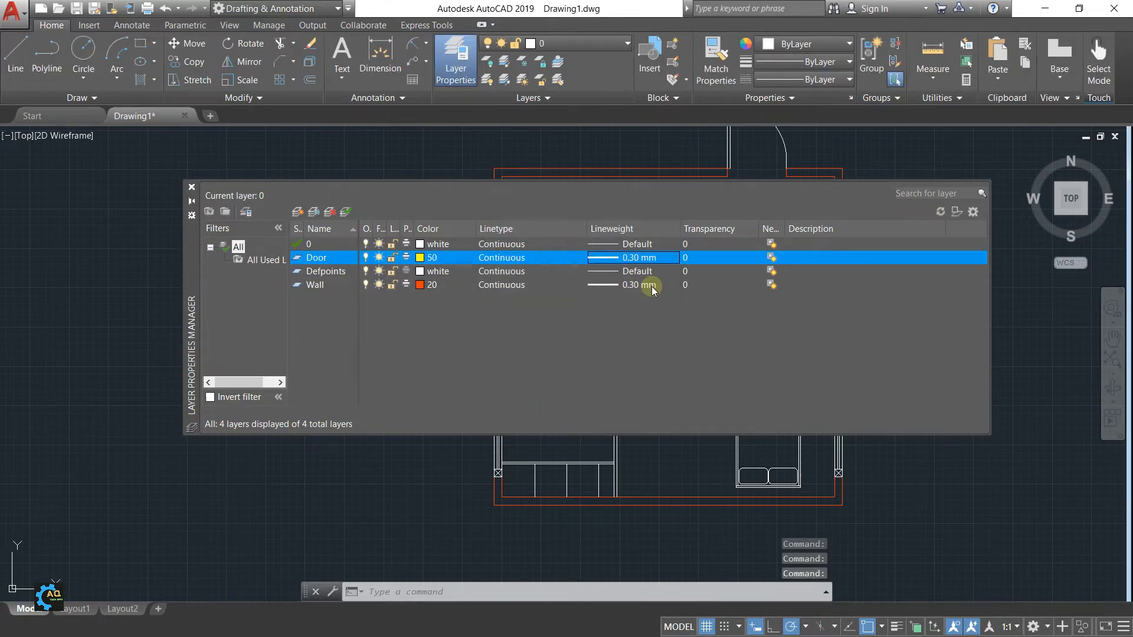
Create a new layer named object and set its color to index 104
left_click(298, 211)
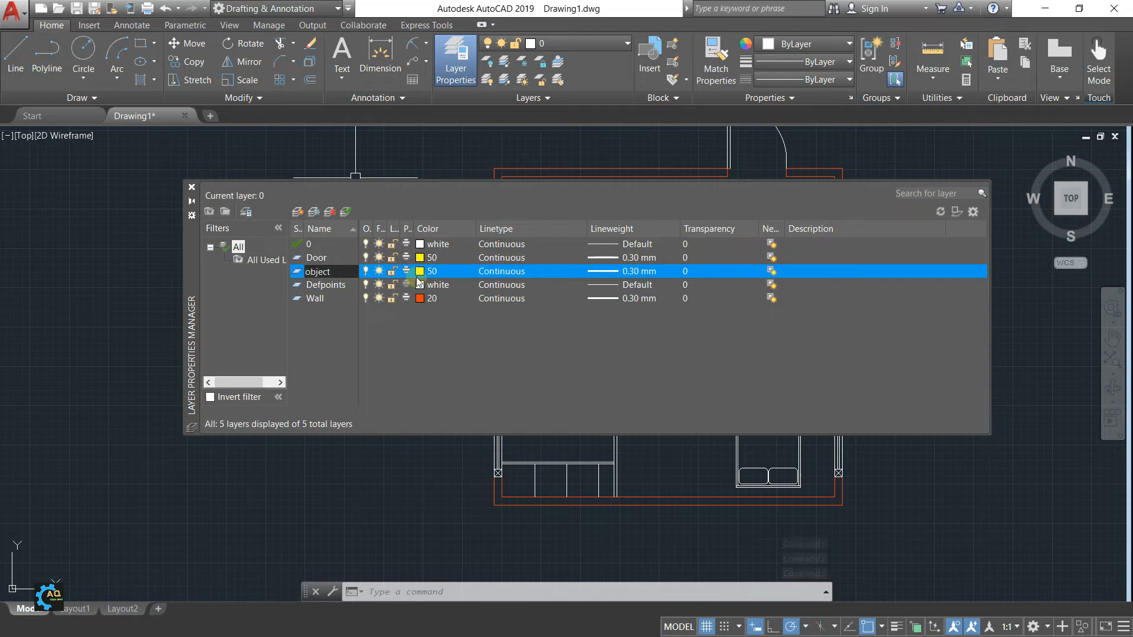
left_click(429, 270)
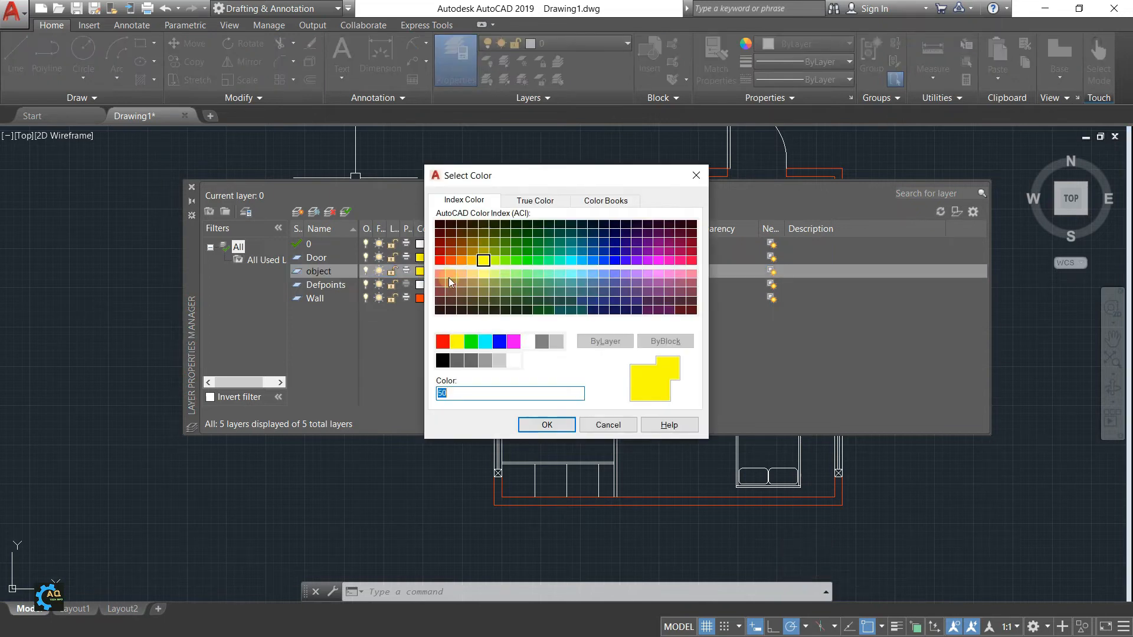
left_click(537, 247)
left_click(544, 425)
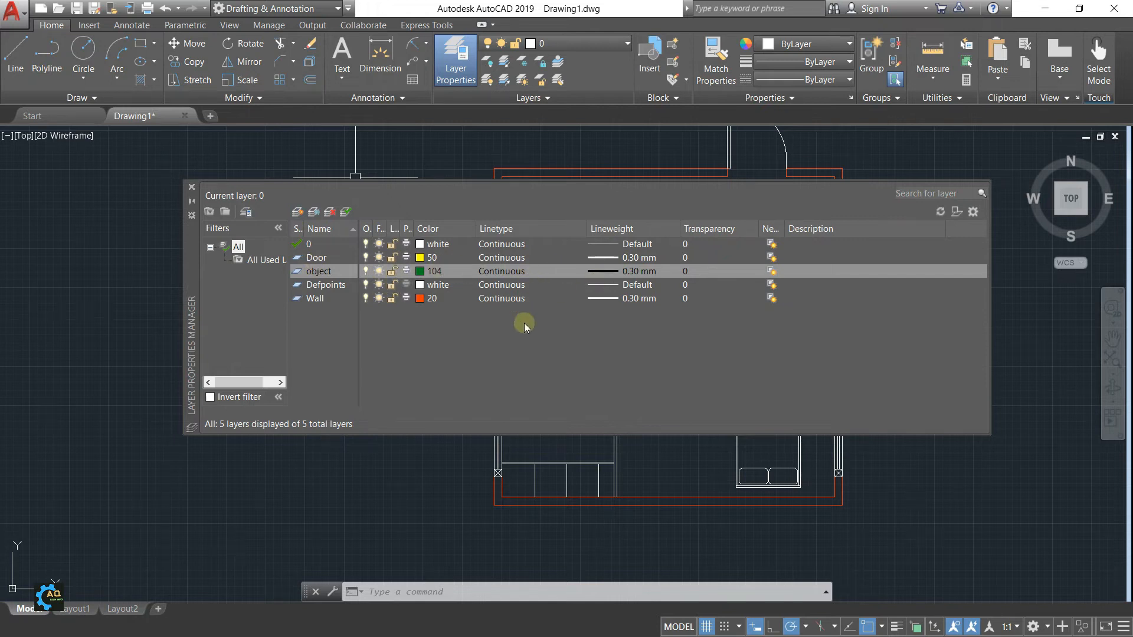
Create a new layer named dimension and set its color to index 180
left_click(296, 212)
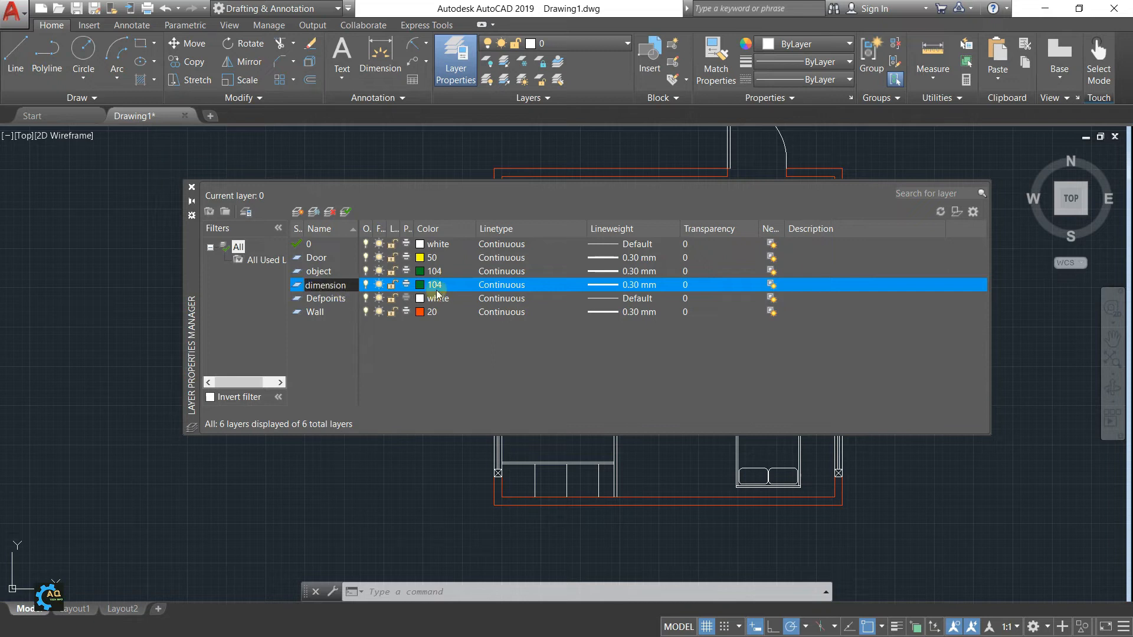
left_click(459, 289)
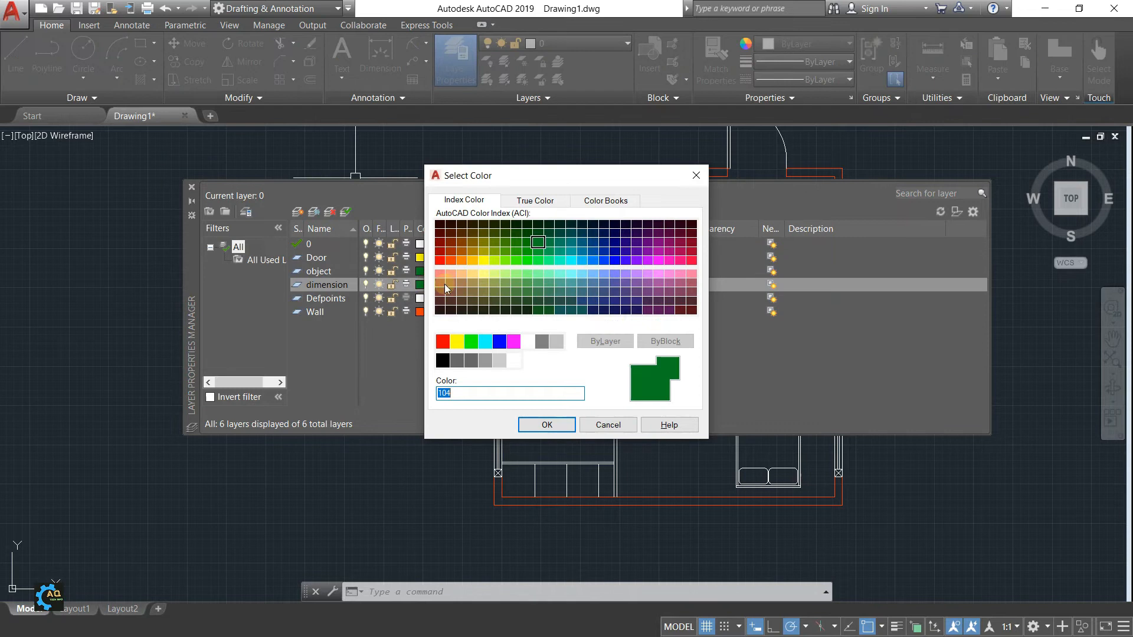
left_click(625, 261)
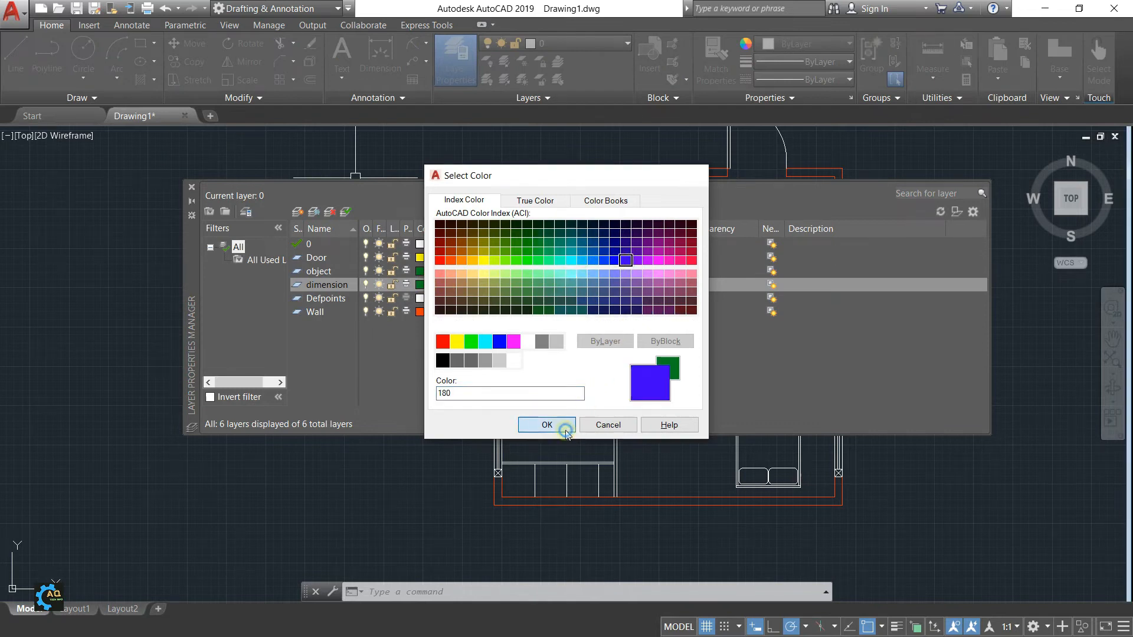
left_click(547, 425)
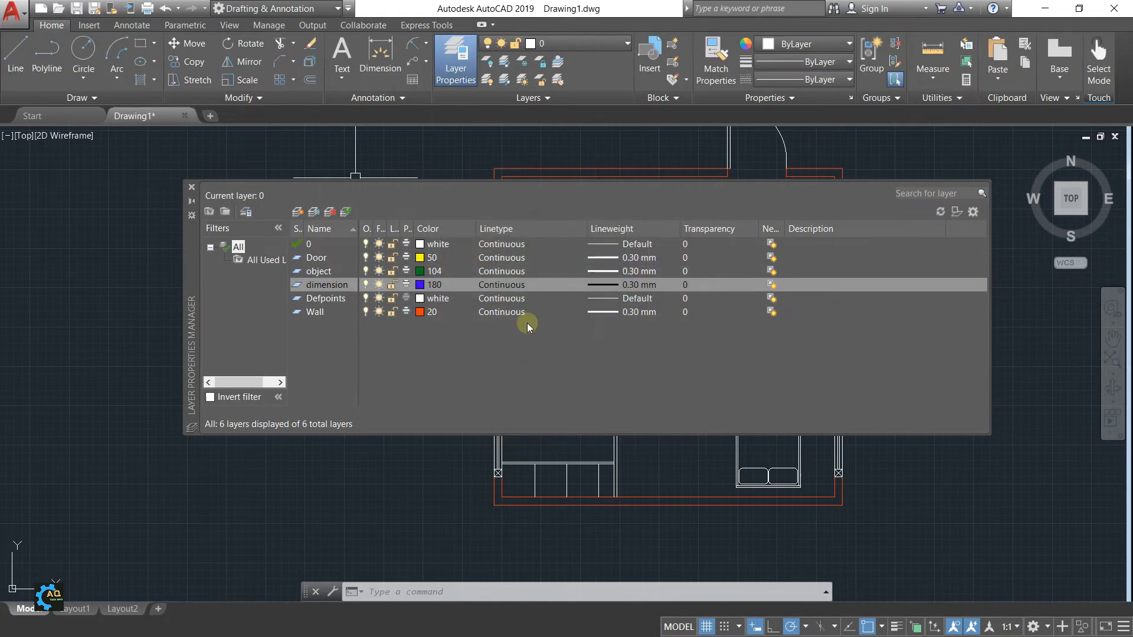
Set the dimension layer's lineweight to Default
left_click(609, 280)
left_click(531, 228)
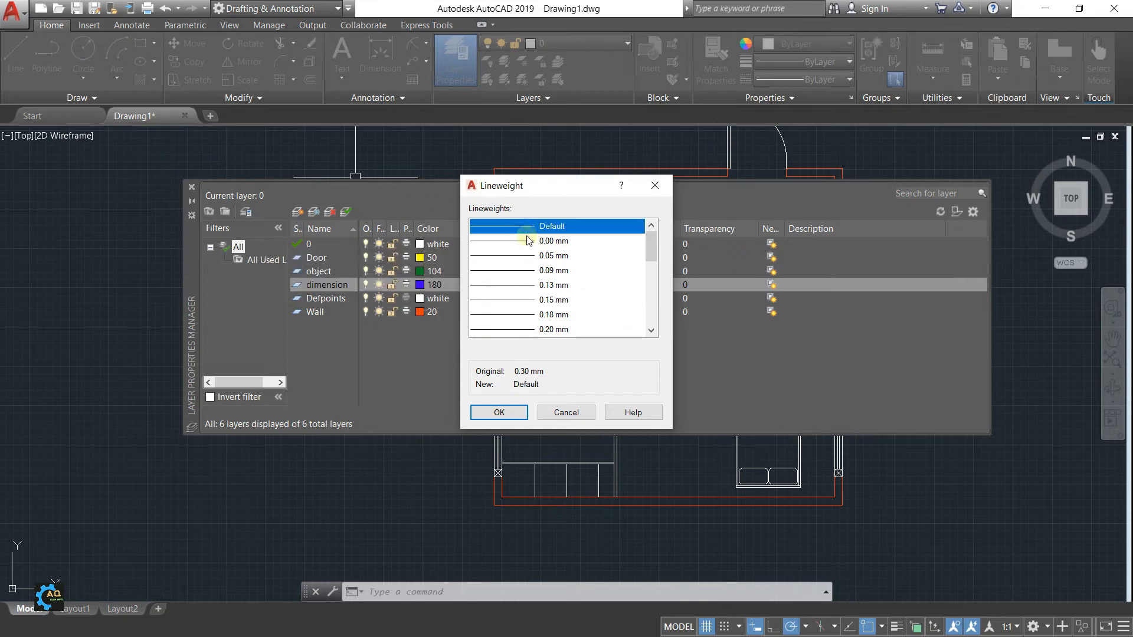
left_click(517, 409)
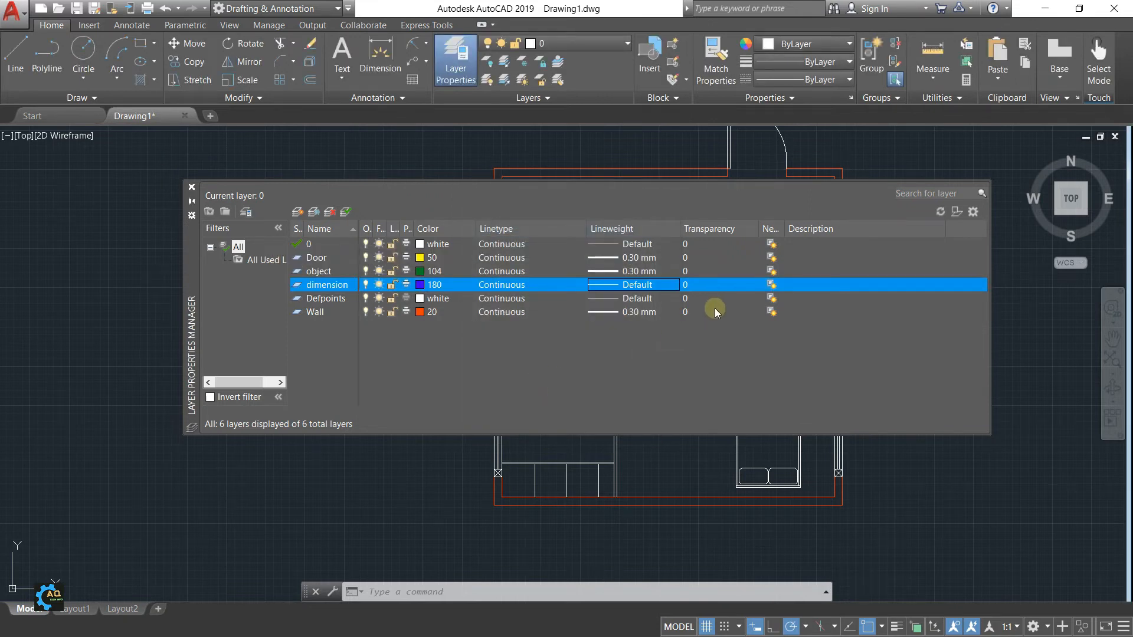
Create a new layer named windows and set its color to magenta
left_click(298, 212)
type("windows")
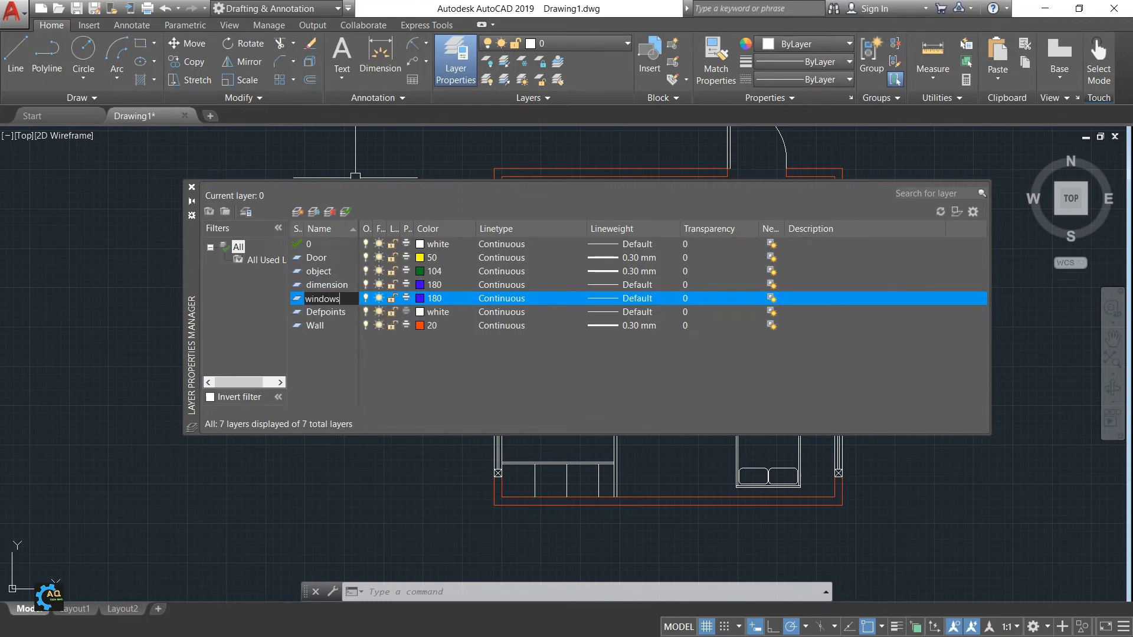
left_click(432, 299)
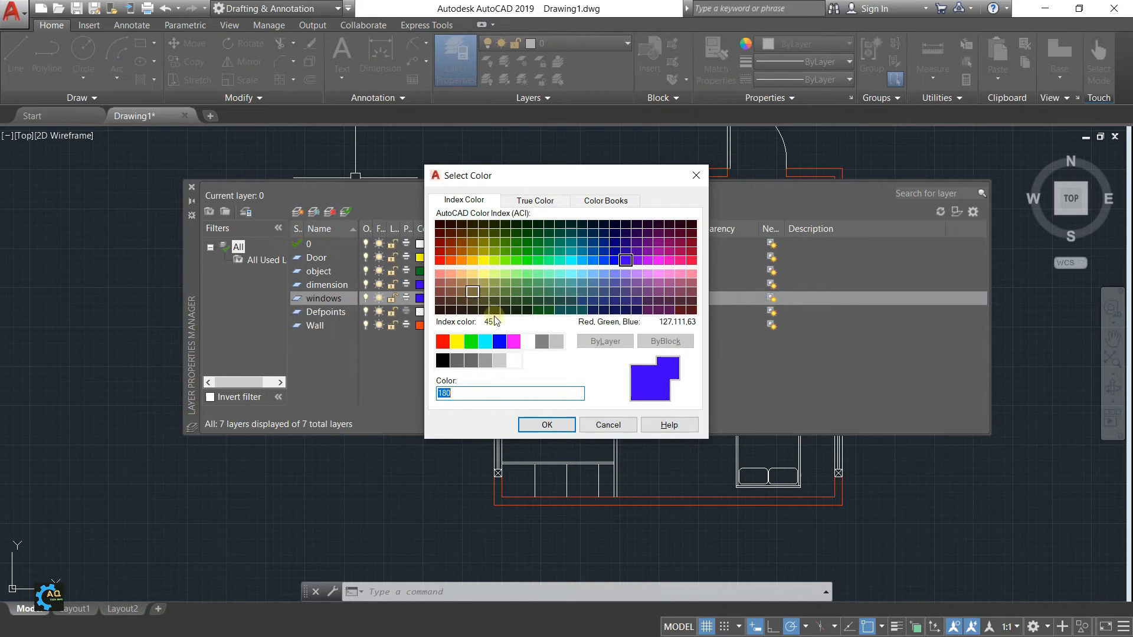
left_click(514, 341)
left_click(546, 425)
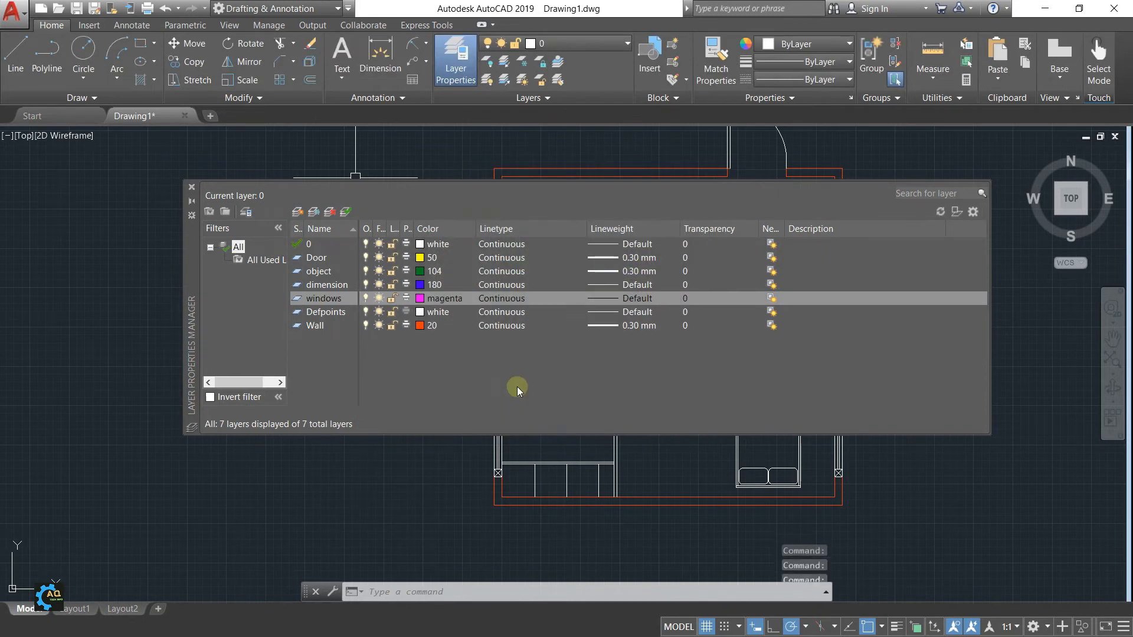
Set the windows layer's lineweight to 0.30 mm and close the layer properties manager
left_click(613, 298)
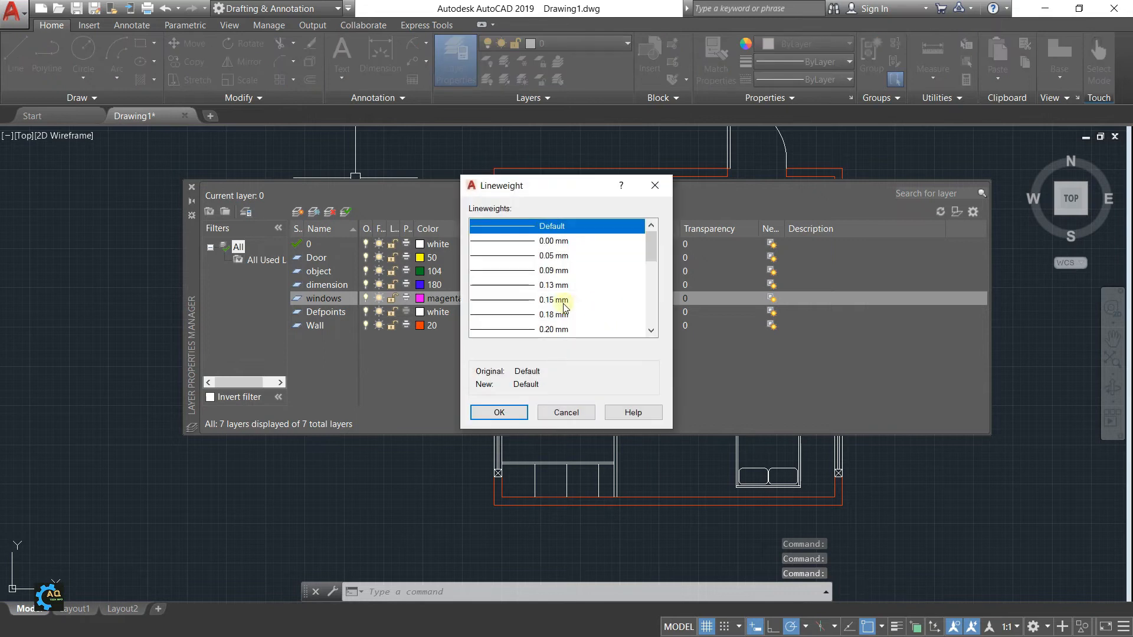
scroll(636, 294, "down", 1)
left_click(528, 314)
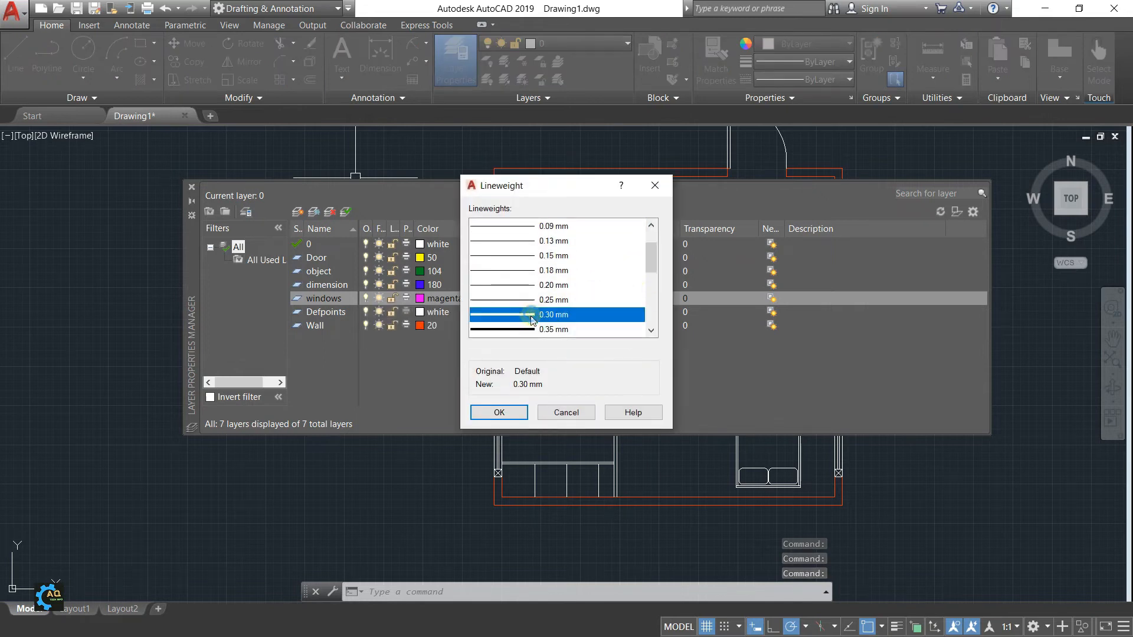
left_click(499, 413)
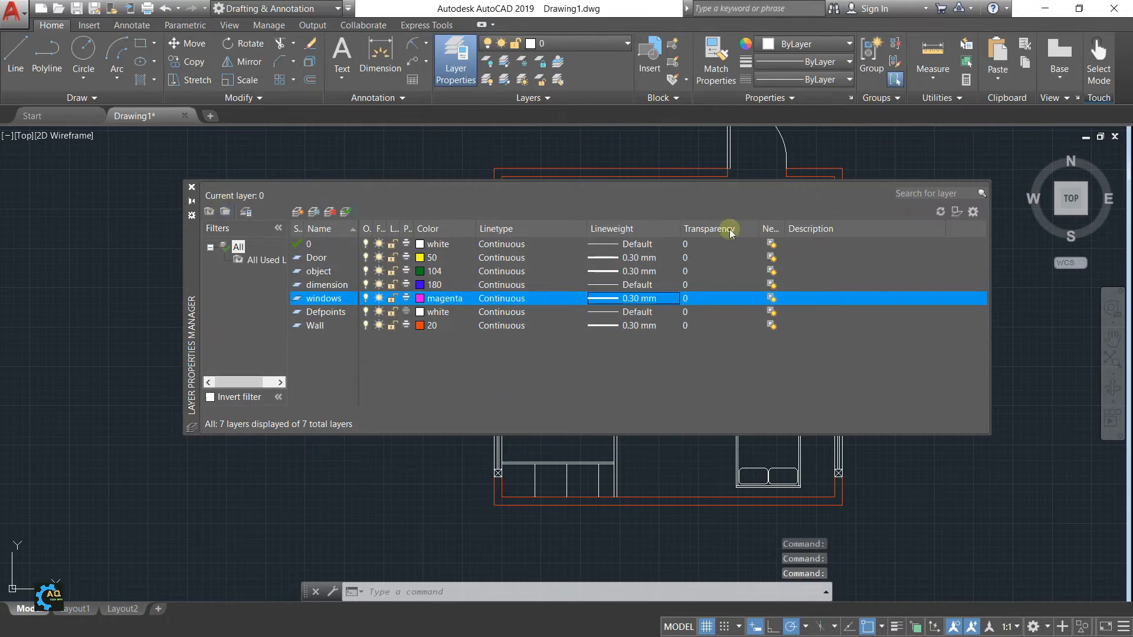
left_click(192, 187)
Assign the entrance door and the interior door, including their leaves, swing arcs and short end lines, to the Door layer
middle_click_drag(449, 253, 428, 274)
middle_click_drag(606, 275, 591, 305)
middle_click_drag(653, 283, 637, 319)
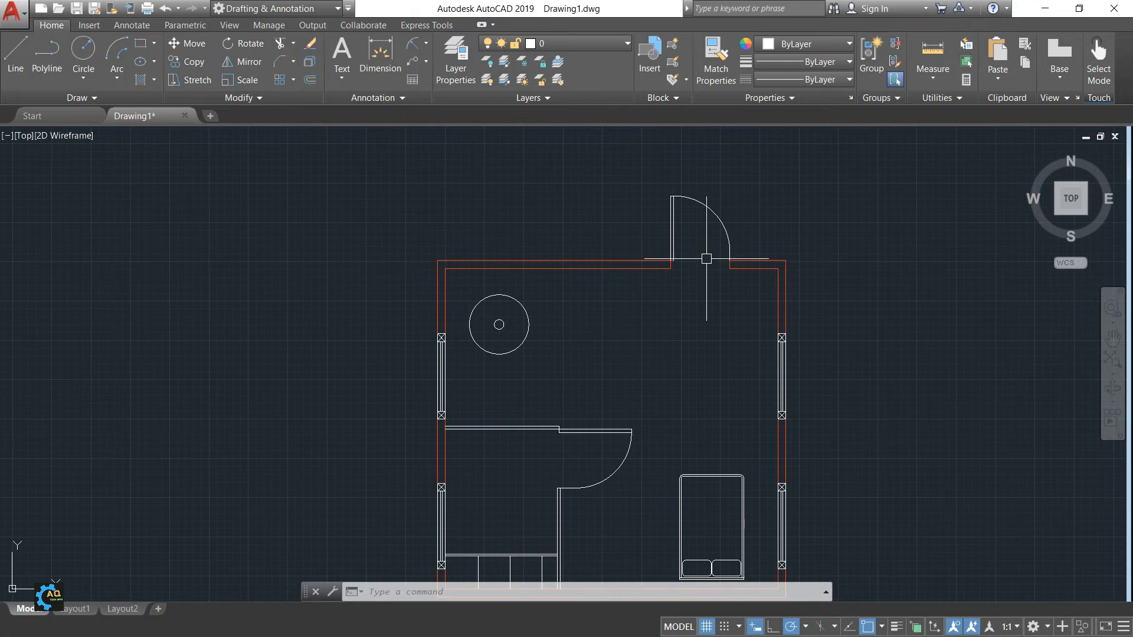
left_click(748, 183)
left_click(629, 245)
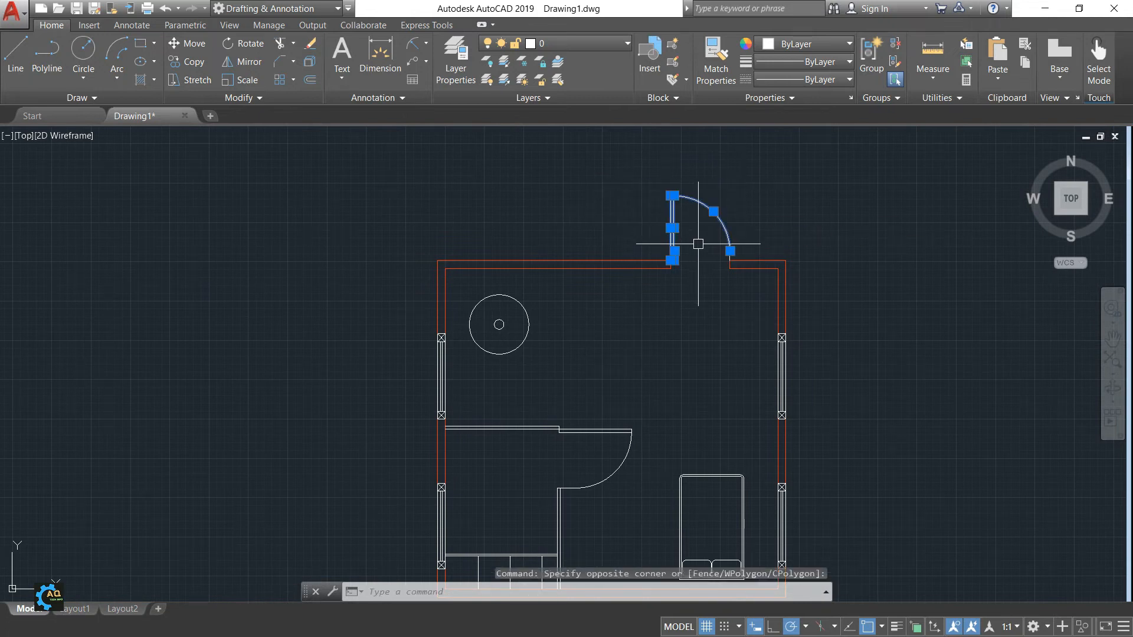
scroll(703, 246, "up", 4)
scroll(647, 278, "down", 4)
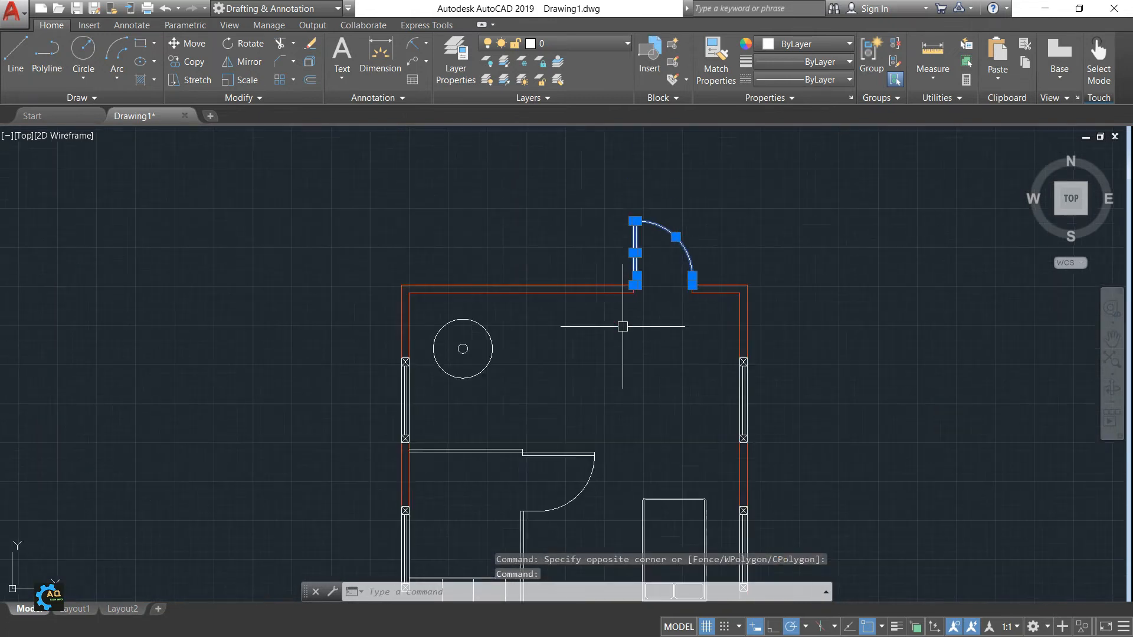
middle_click_drag(593, 443, 658, 291)
left_click(662, 282)
left_click(641, 354)
scroll(611, 337, "up", 6)
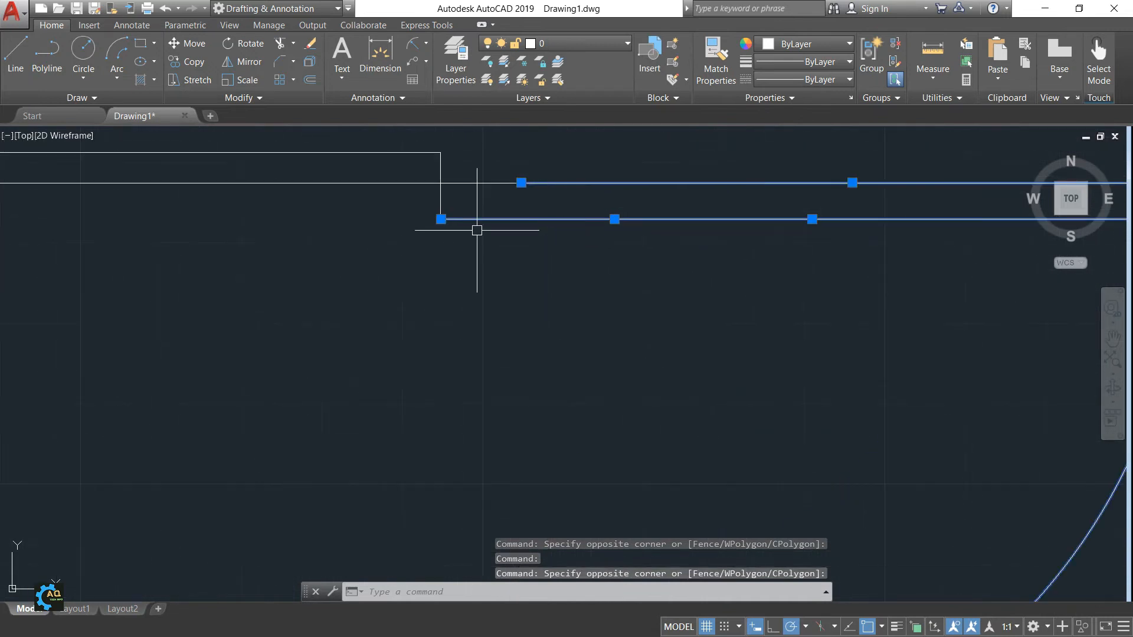
left_click(476, 183)
scroll(509, 196, "down", 4)
middle_click_drag(552, 266, 581, 211)
scroll(539, 367, "up", 2)
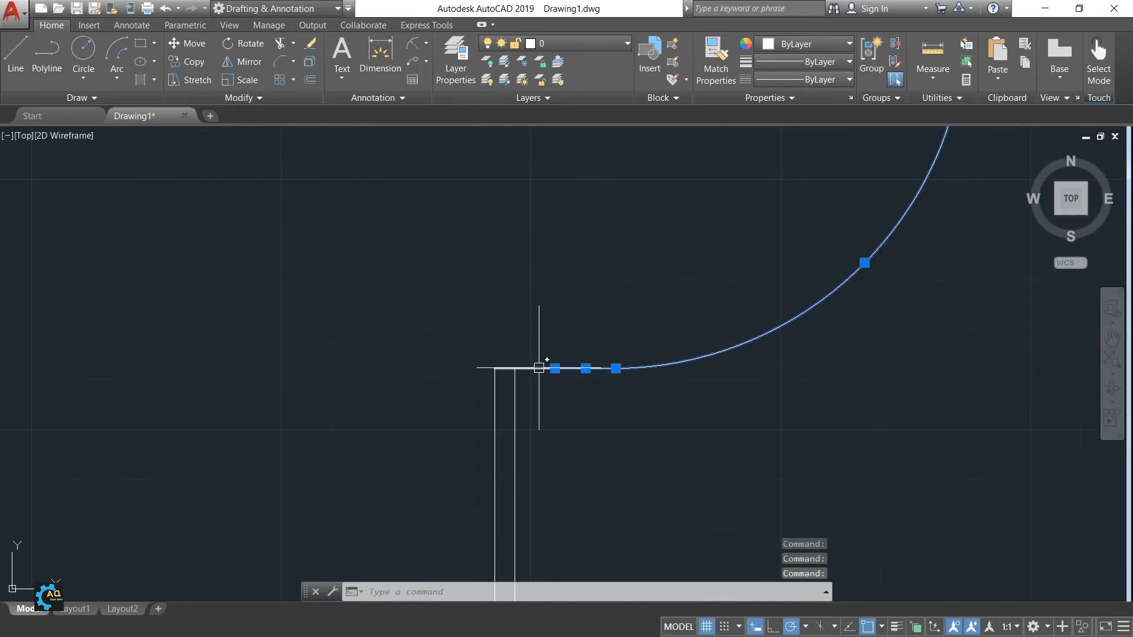
scroll(555, 338, "down", 6)
middle_click_drag(598, 306, 595, 378)
scroll(579, 338, "down", 2)
middle_click_drag(578, 338, 587, 413)
left_click(592, 44)
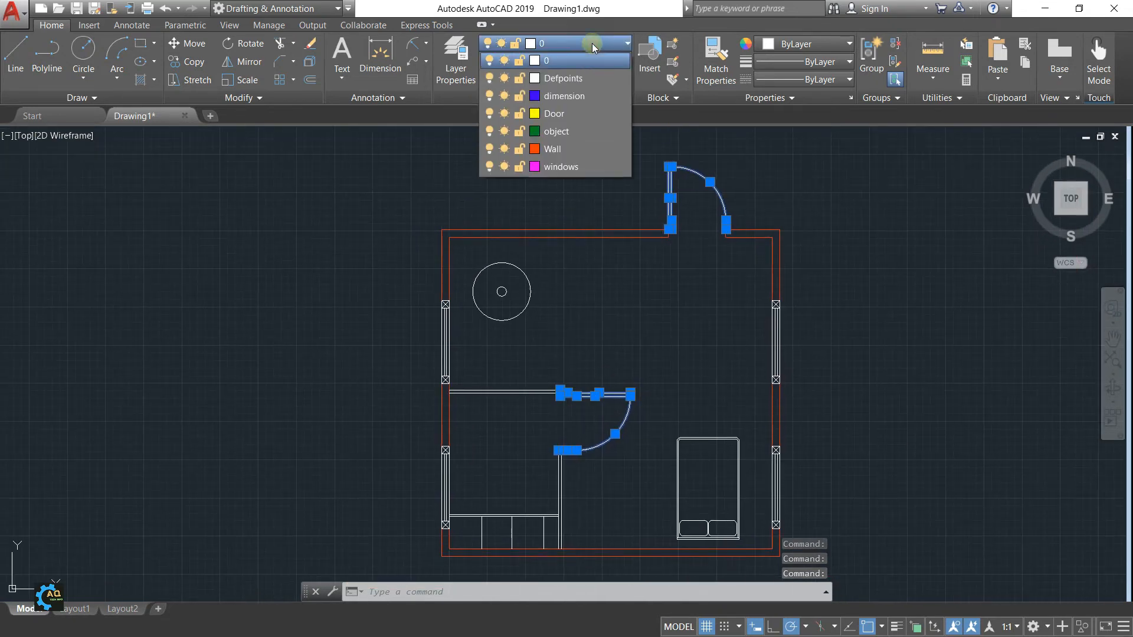
left_click(554, 114)
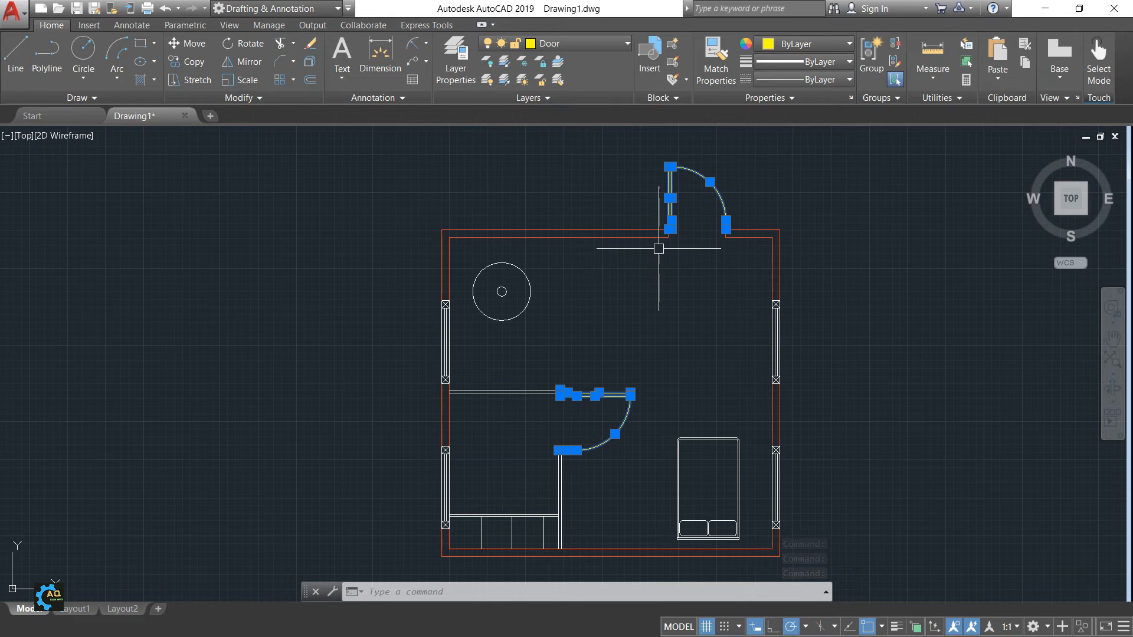
key("Escape")
Assign the bed with its pillows and the two concentric circles in the upper room to the object layer
middle_click_drag(724, 369, 711, 230)
scroll(660, 359, "up", 2)
left_click(733, 185)
left_click(594, 384)
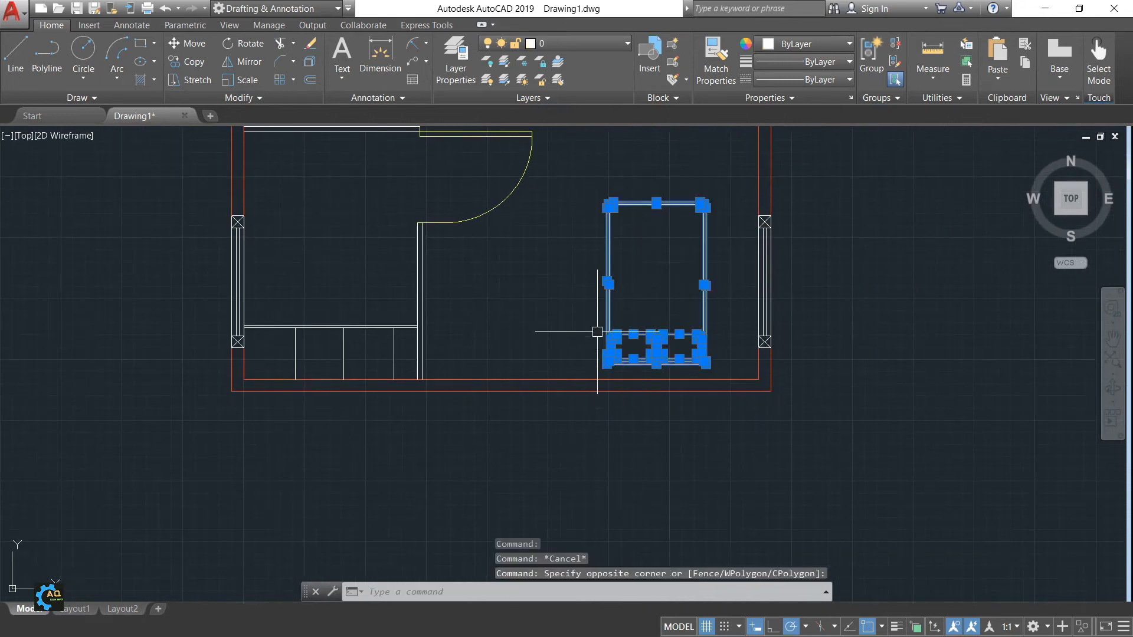
scroll(575, 365, "up", 2)
middle_click_drag(580, 346, 865, 624)
left_click(685, 163)
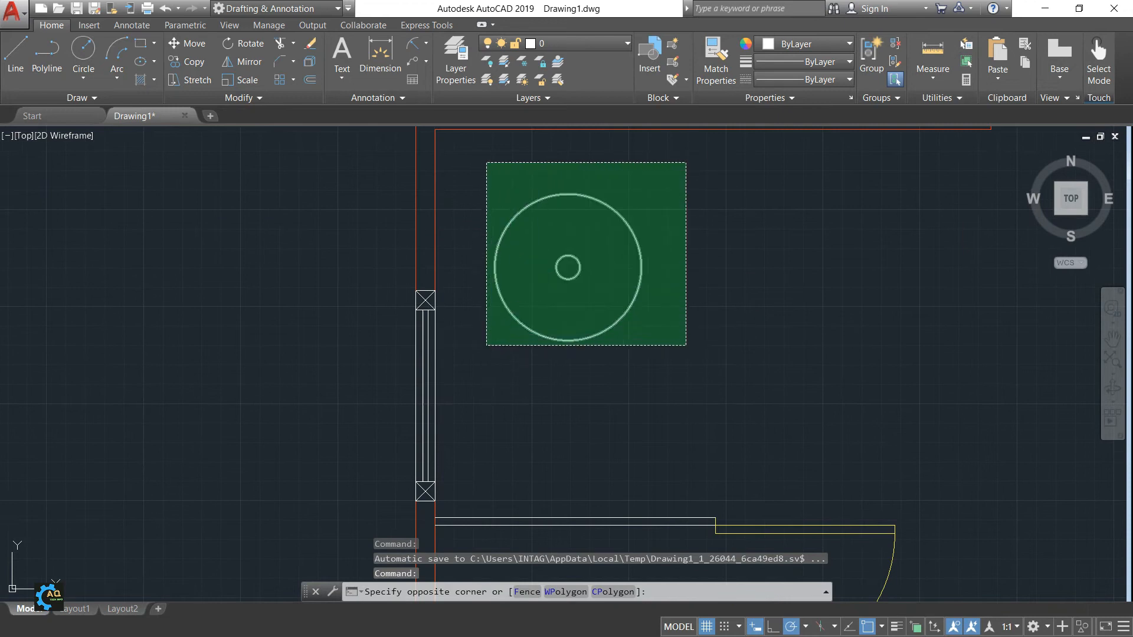
left_click(489, 344)
left_click(566, 43)
left_click(573, 124)
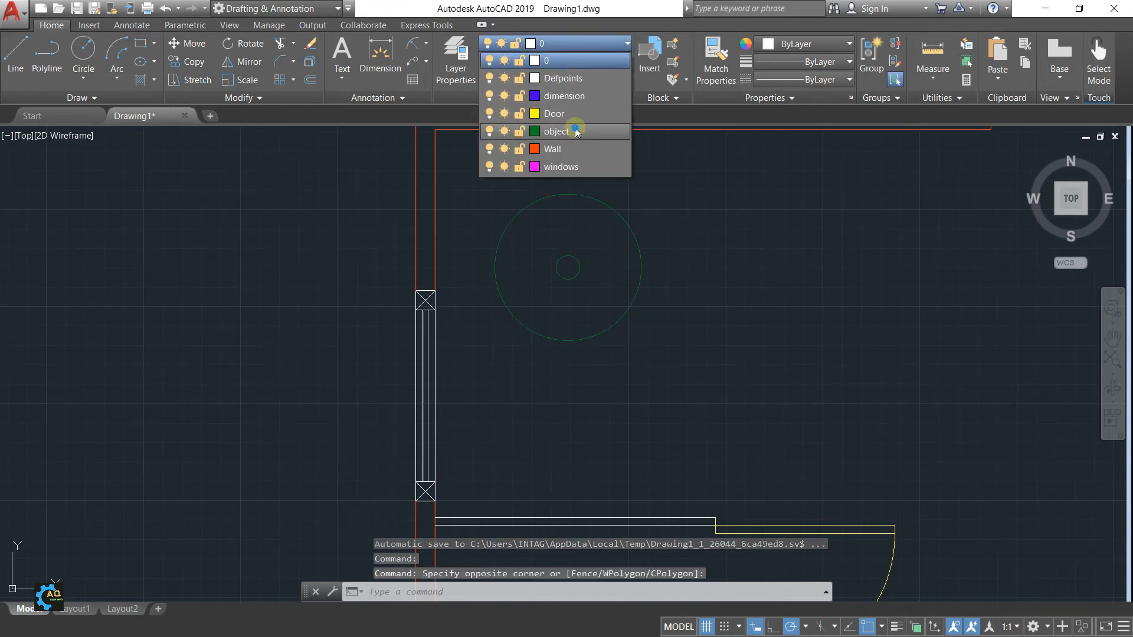
key("Escape")
Assign all four windows, two in each side wall, to the windows layer
scroll(661, 251, "down", 3)
middle_click_drag(743, 298, 656, 314)
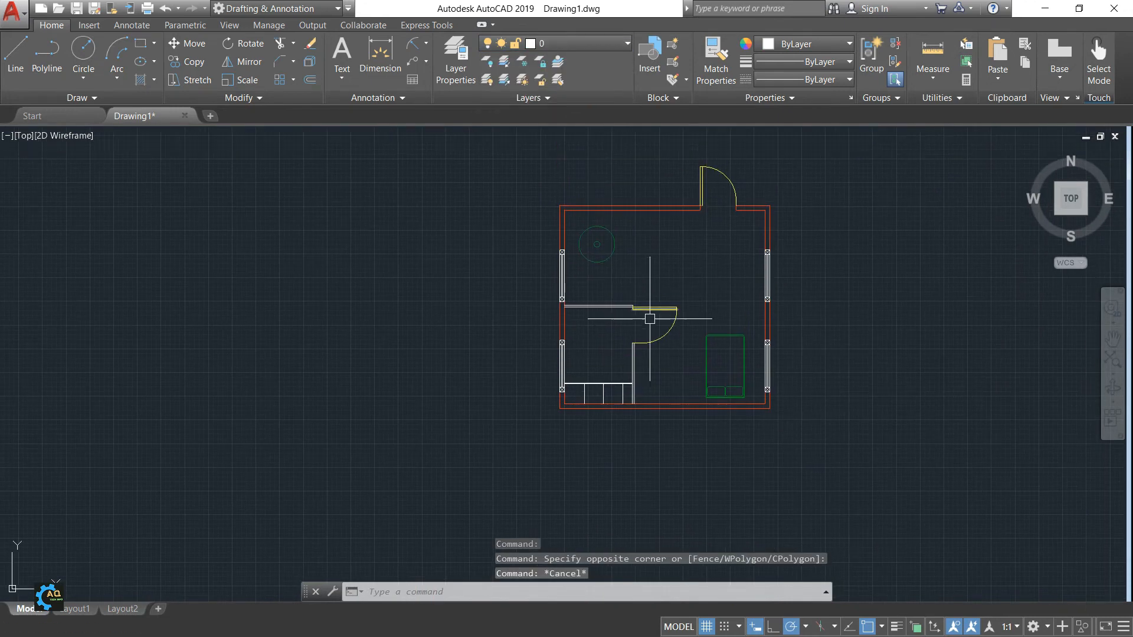
scroll(801, 251, "up", 1)
left_click(696, 239)
left_click(771, 341)
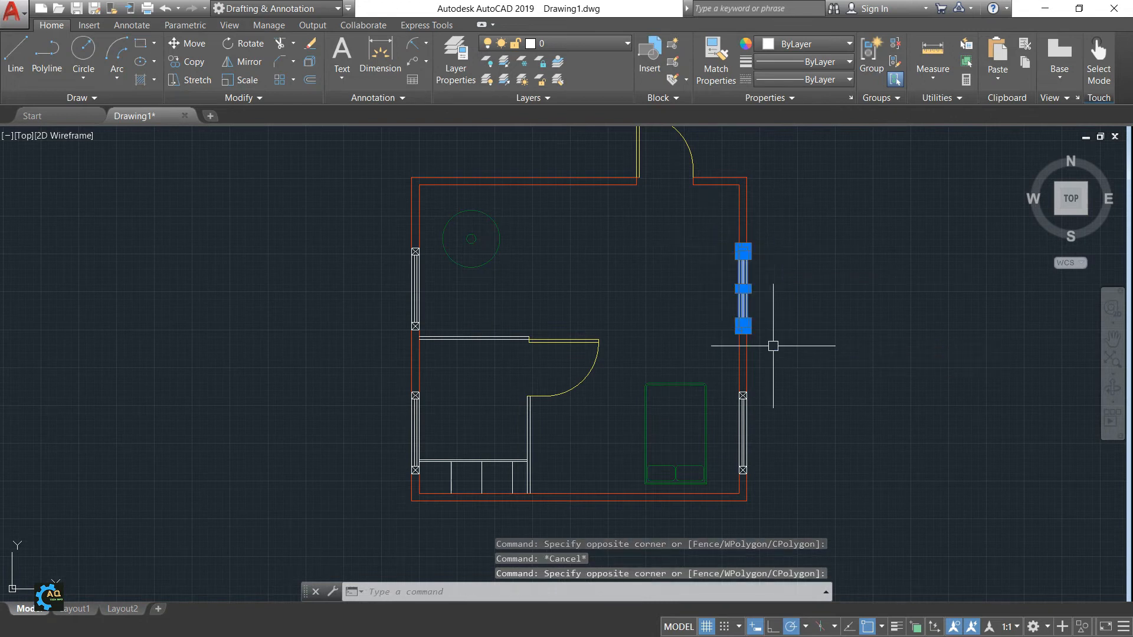
left_click(725, 387)
left_click(784, 478)
middle_click_drag(685, 418, 749, 342)
middle_click_drag(471, 226, 488, 282)
scroll(483, 245, "up", 4)
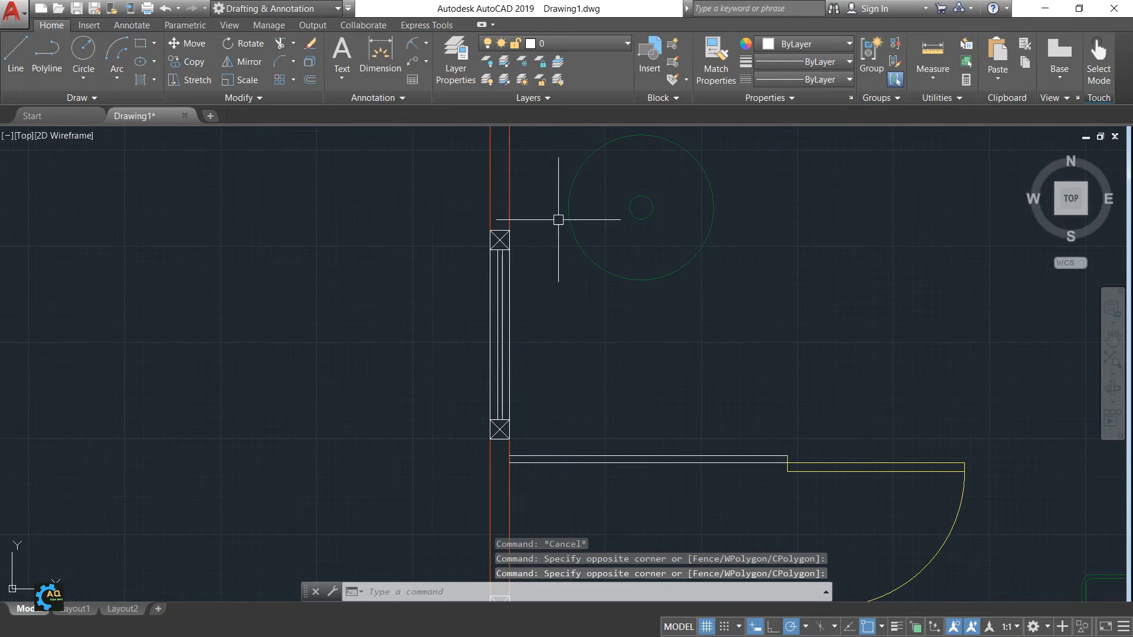
left_click(445, 215)
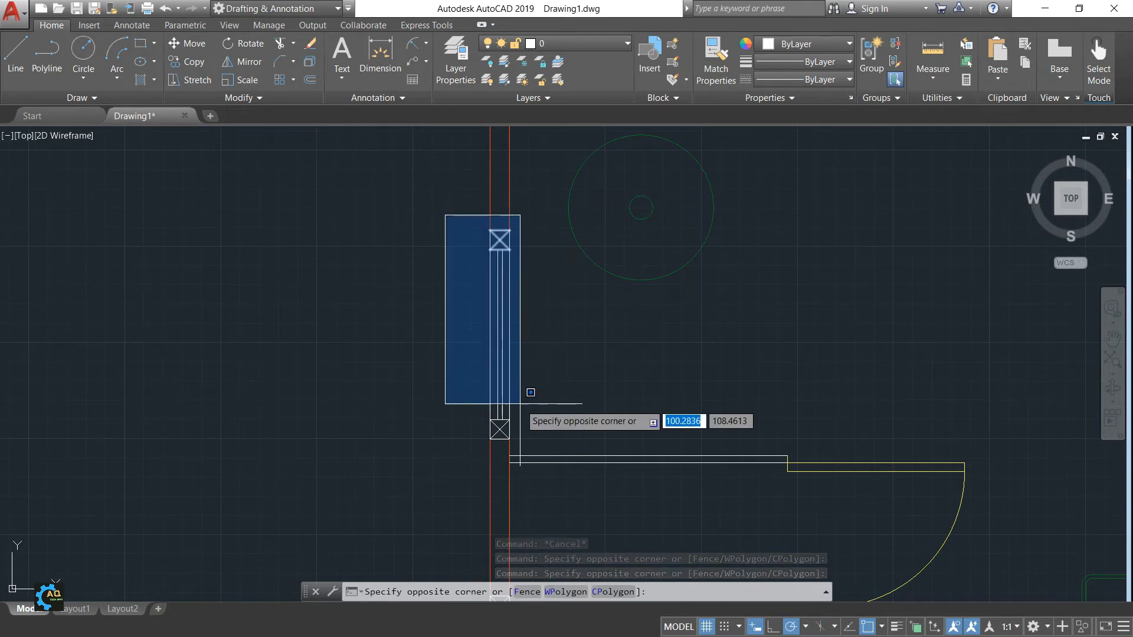
left_click(524, 441)
middle_click_drag(620, 431, 586, 136)
middle_click_drag(559, 258, 608, 160)
left_click(484, 175)
left_click(546, 423)
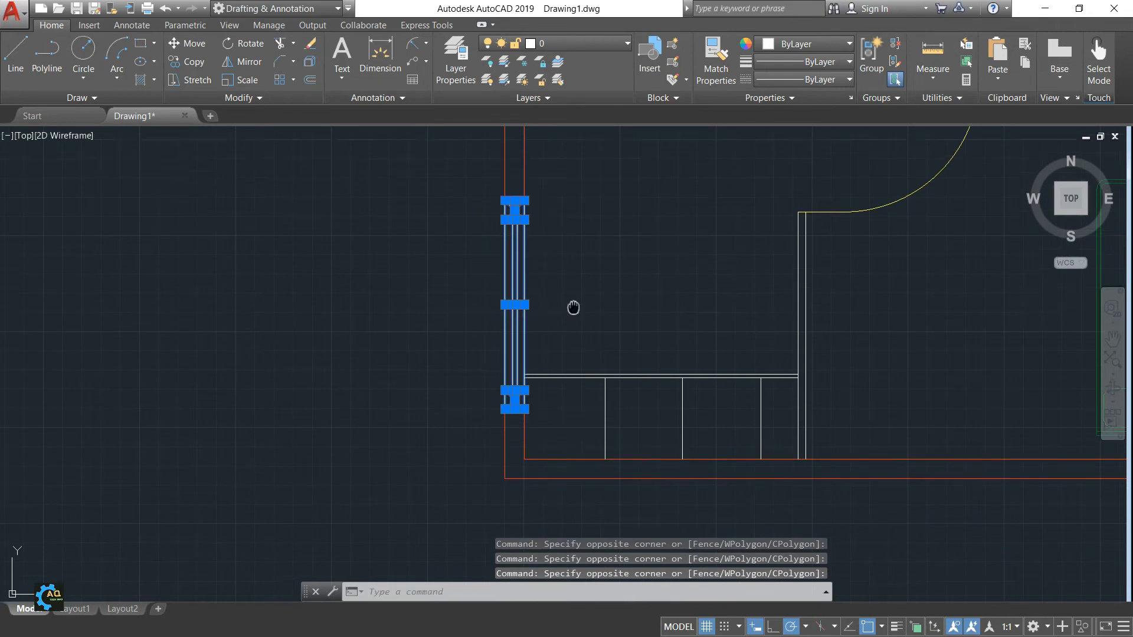
middle_click_drag(547, 423, 529, 469)
left_click(567, 43)
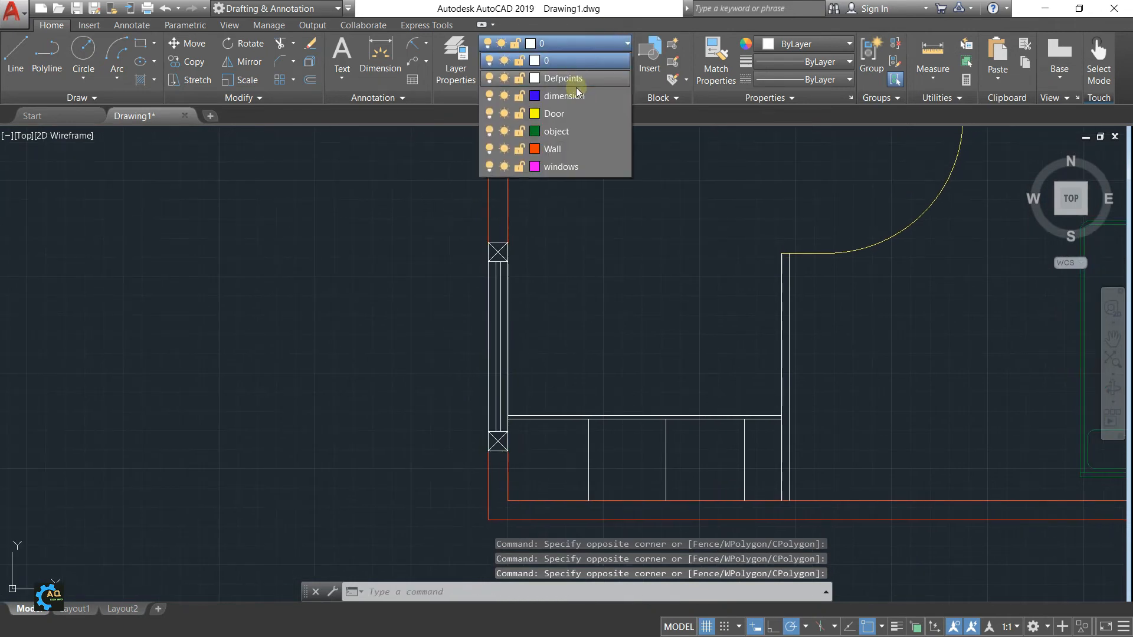
left_click(560, 167)
scroll(590, 230, "down", 5)
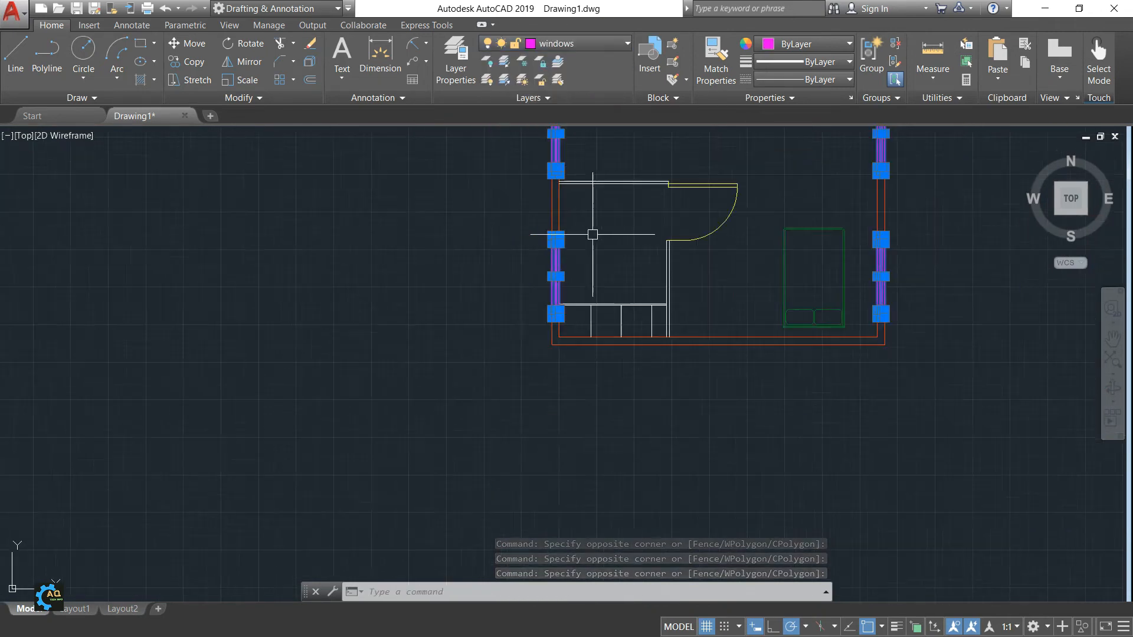
scroll(582, 281, "up", 5)
key("Escape")
Assign the horizontal and vertical interior partition wall lines around the small room to the Wall layer
left_click(617, 222)
left_click(565, 259)
left_click(654, 361)
left_click(624, 365)
scroll(599, 348, "up", 8)
scroll(611, 298, "down", 6)
middle_click_drag(606, 204, 610, 236)
left_click(604, 43)
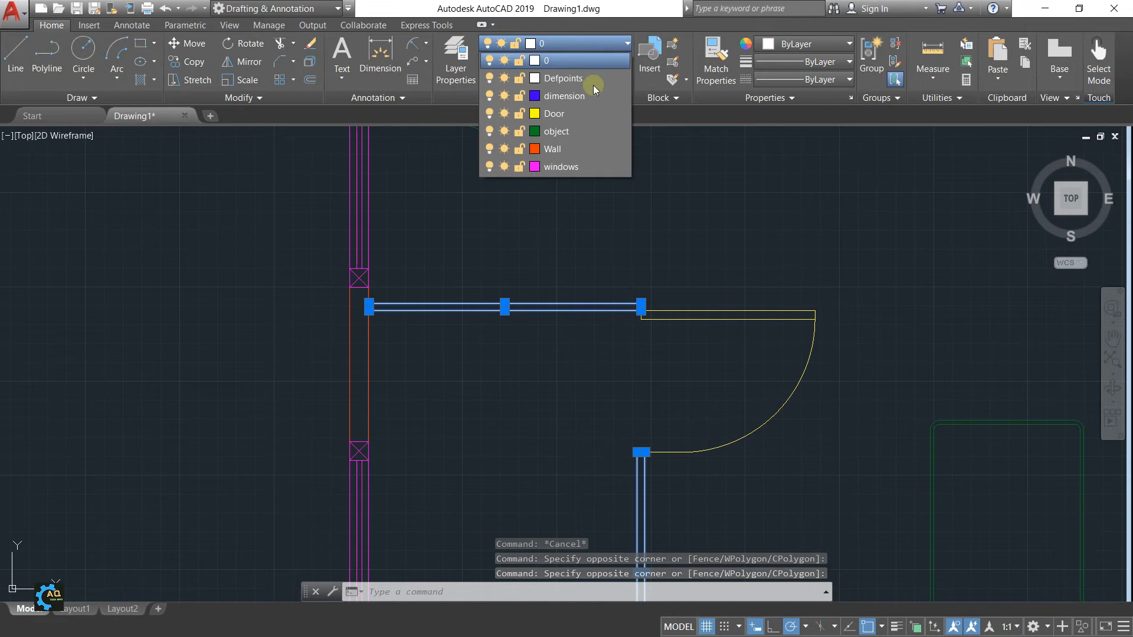
left_click(581, 142)
scroll(653, 291, "down", 2)
middle_click_drag(602, 449, 655, 306)
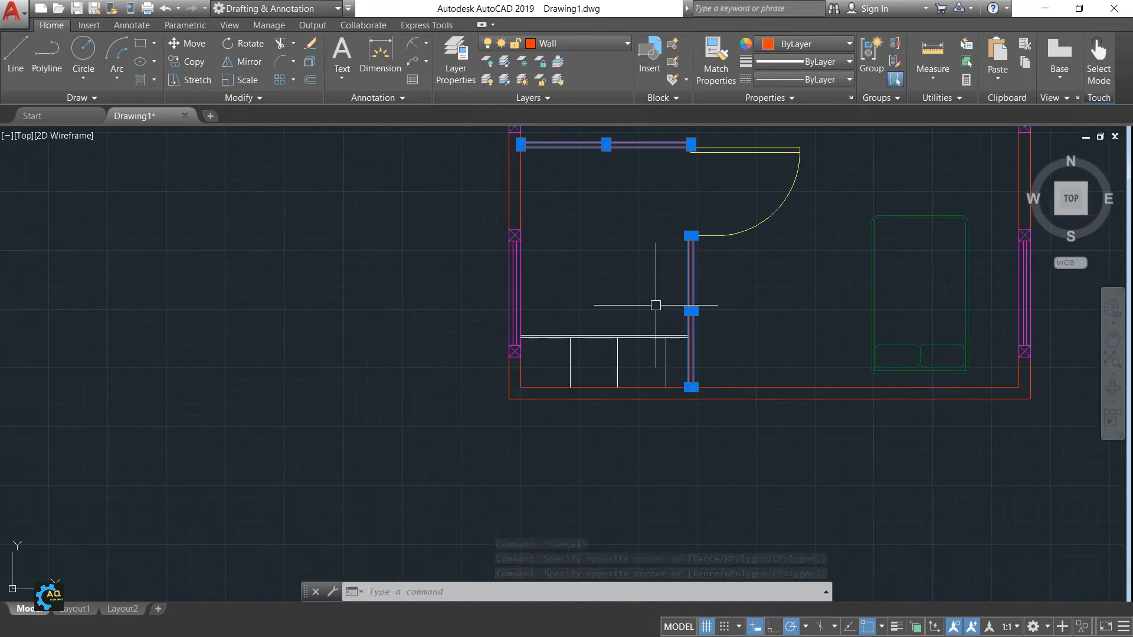
key("Escape")
scroll(657, 326, "up", 1)
left_click(682, 325)
left_click(524, 372)
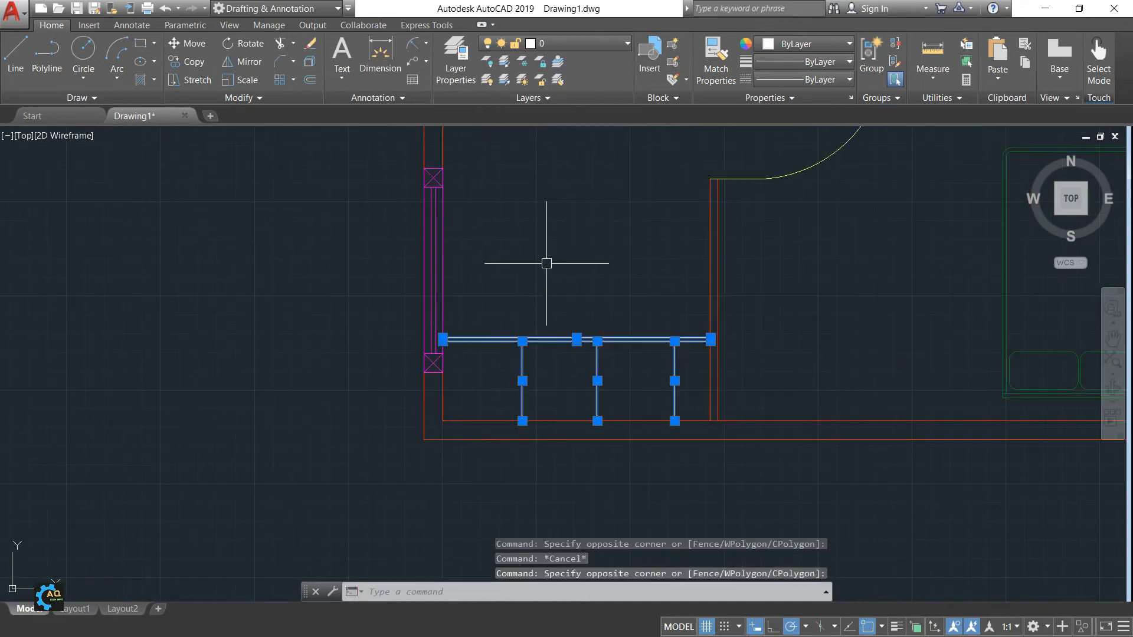
key("Escape")
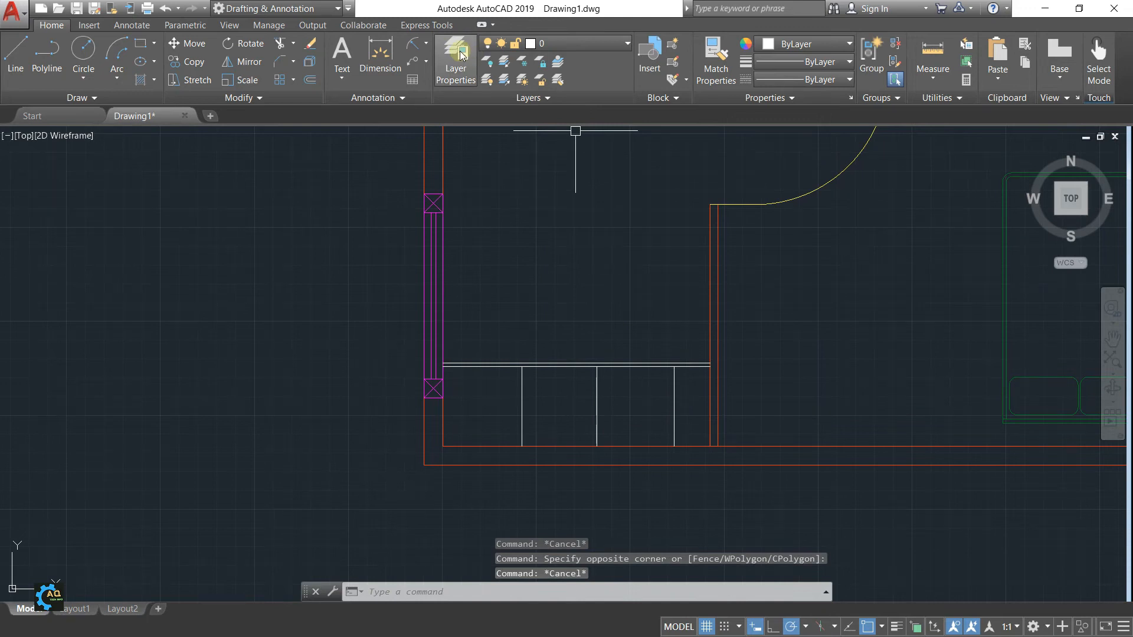
Assign the double horizontal line and the three vertical divider lines at the small room's lower wall to the object layer
left_click(683, 329)
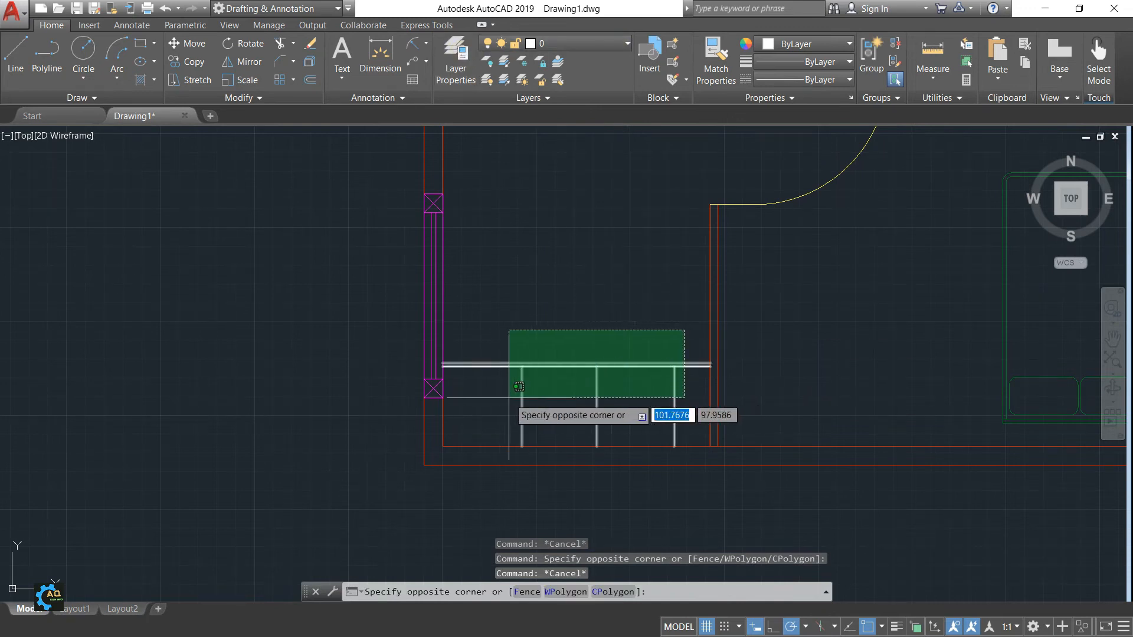
left_click(519, 387)
left_click(581, 43)
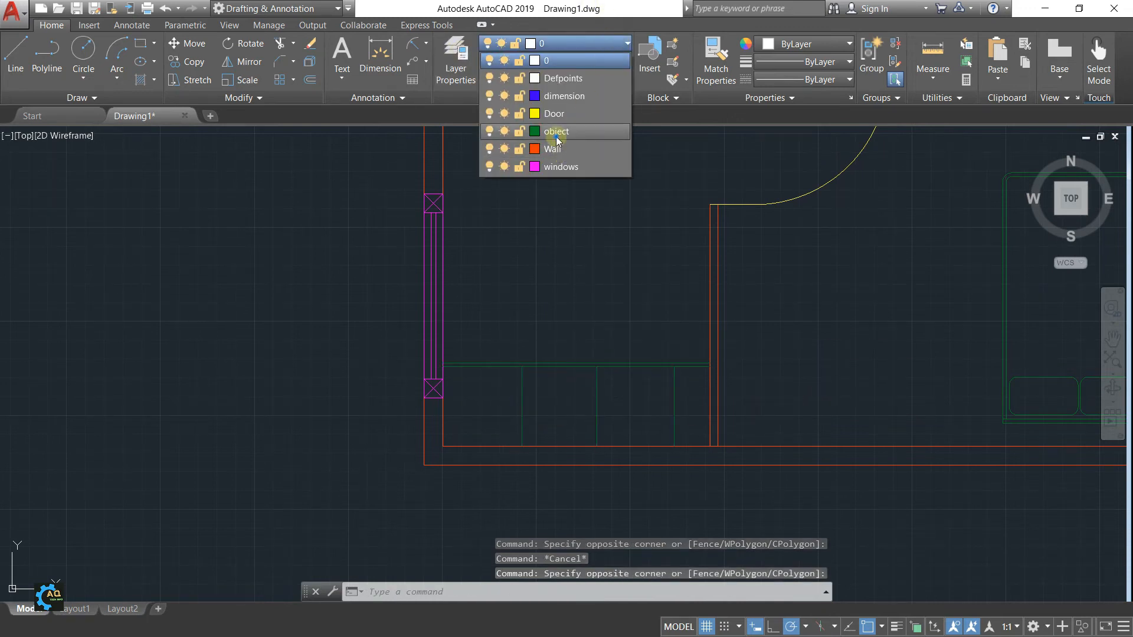
left_click(556, 131)
key("Escape")
scroll(804, 258, "down", 5)
scroll(672, 337, "down", 1)
middle_click_drag(666, 340, 629, 337)
scroll(624, 350, "up", 1)
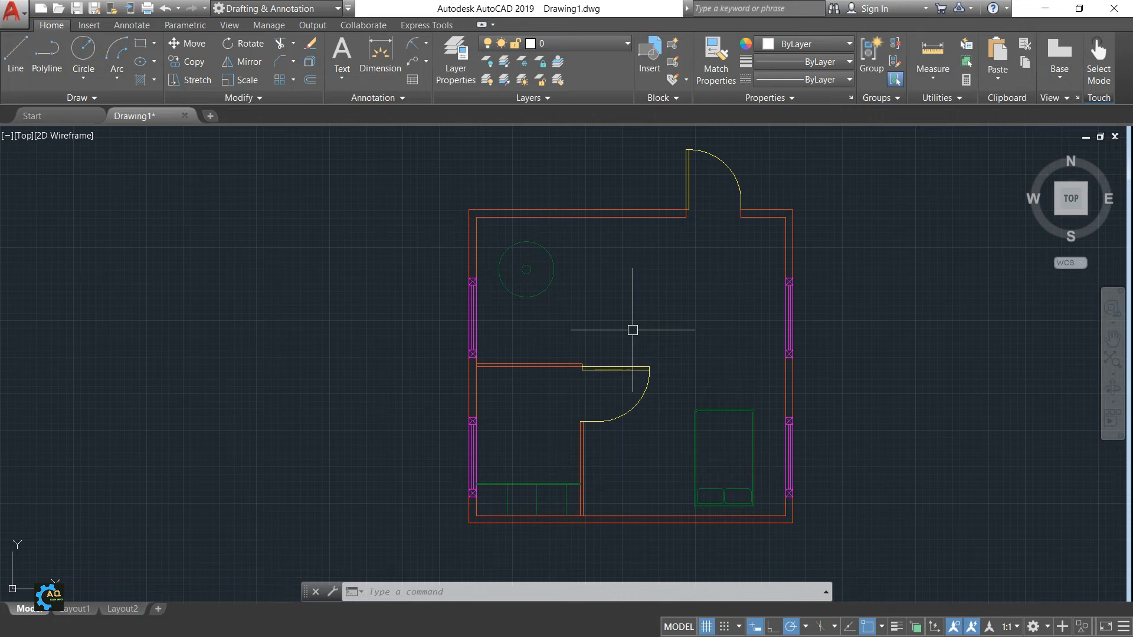
middle_click_drag(708, 321, 706, 310)
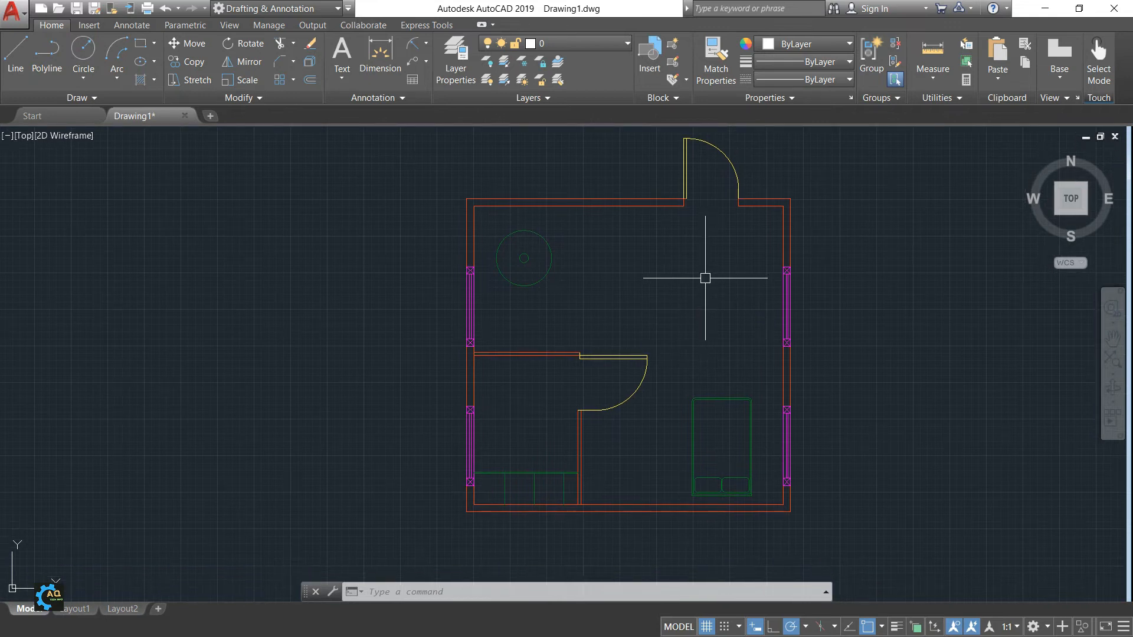
Review the layers' lineweights and the range of lineweights available for the Door layer without changing its setting
left_click(623, 45)
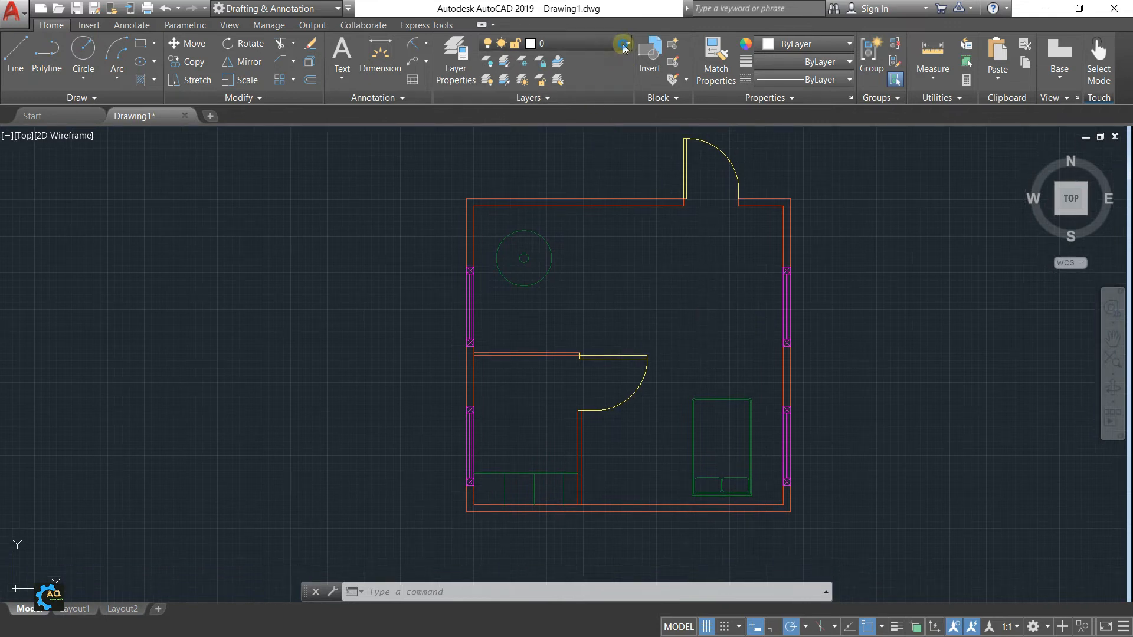
left_click(464, 66)
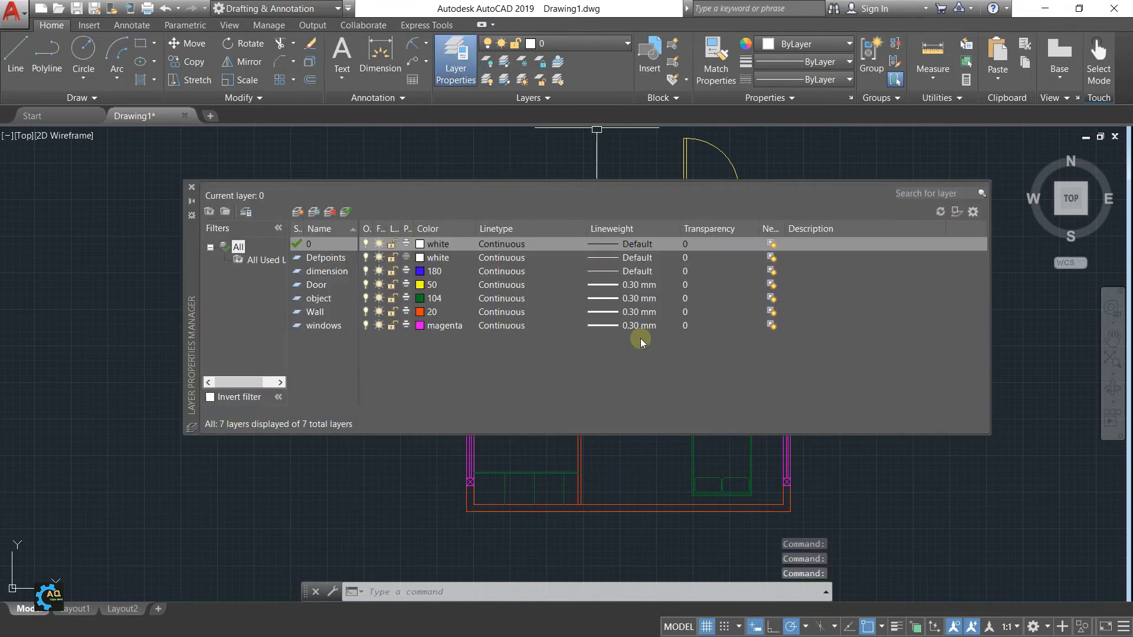
left_click(192, 187)
middle_click_drag(669, 335, 650, 343)
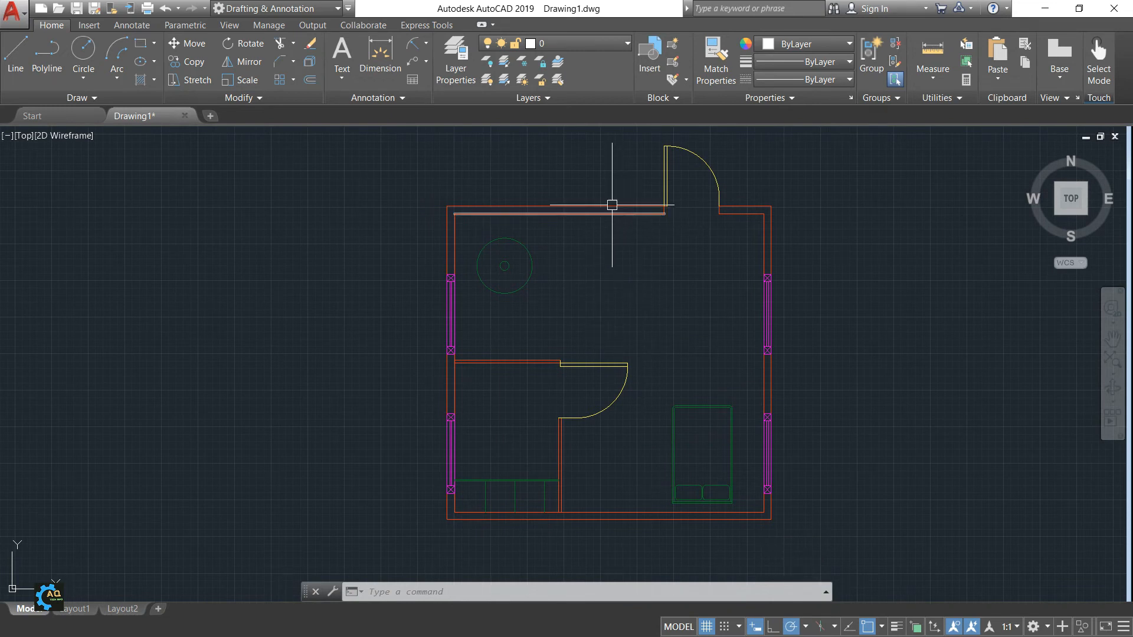
left_click(455, 59)
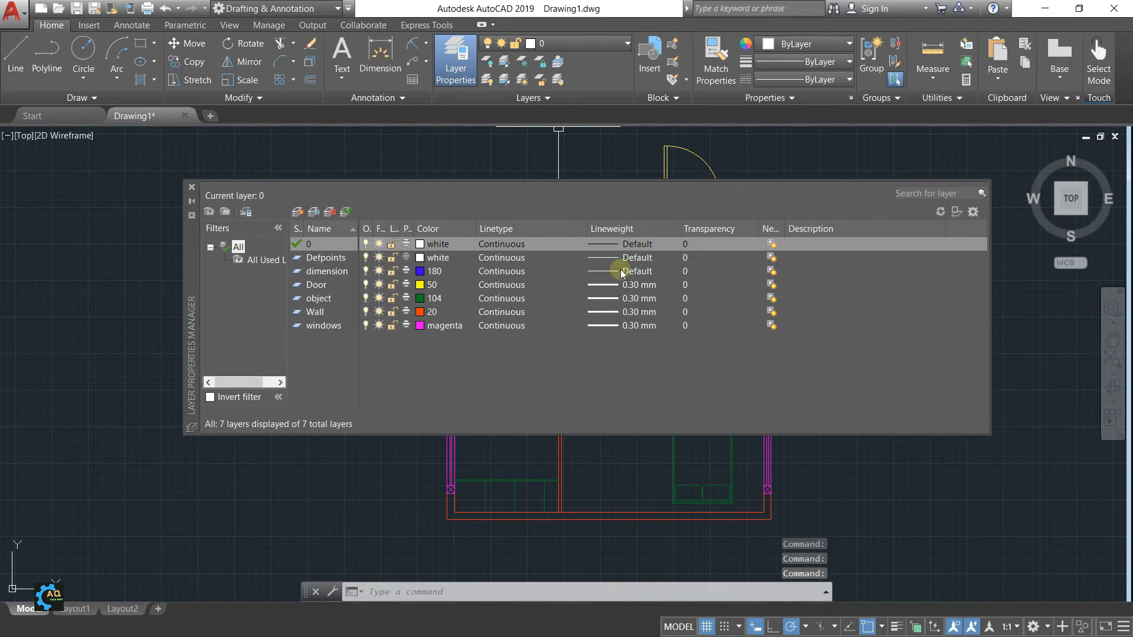
left_click(610, 286)
scroll(649, 292, "down", 3)
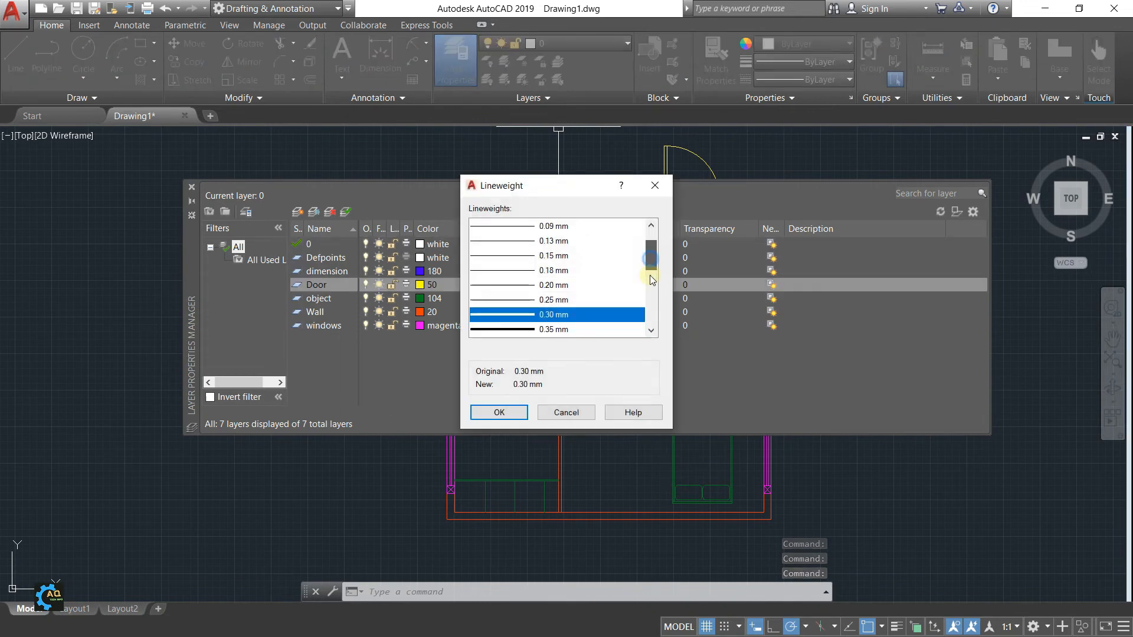
scroll(650, 297, "down", 1)
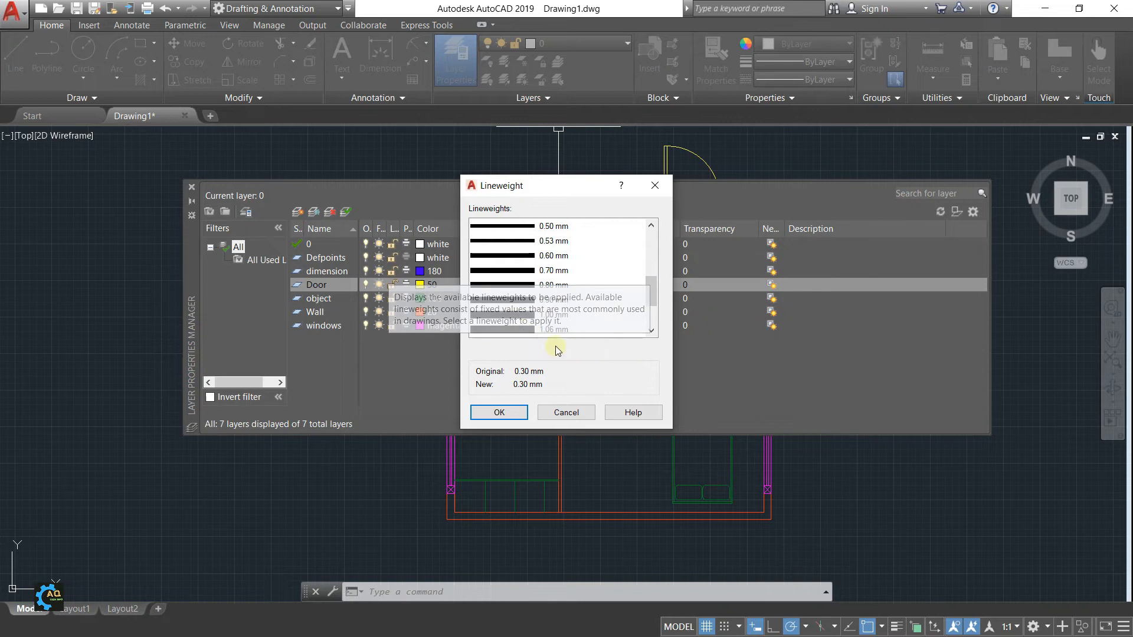
scroll(650, 301, "down", 1)
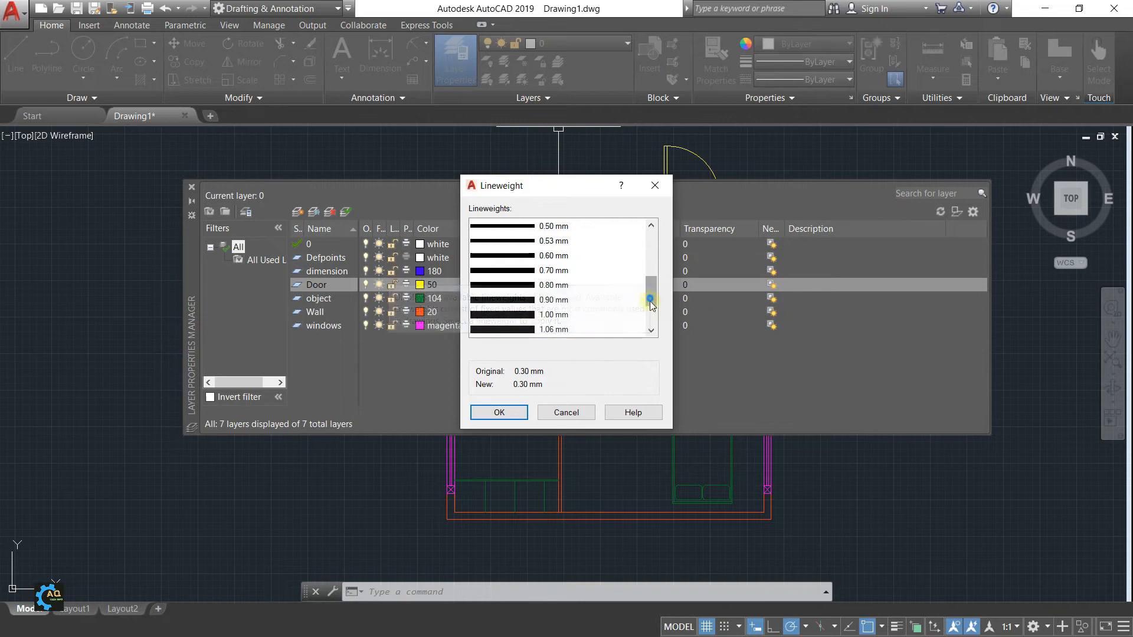
left_click(584, 412)
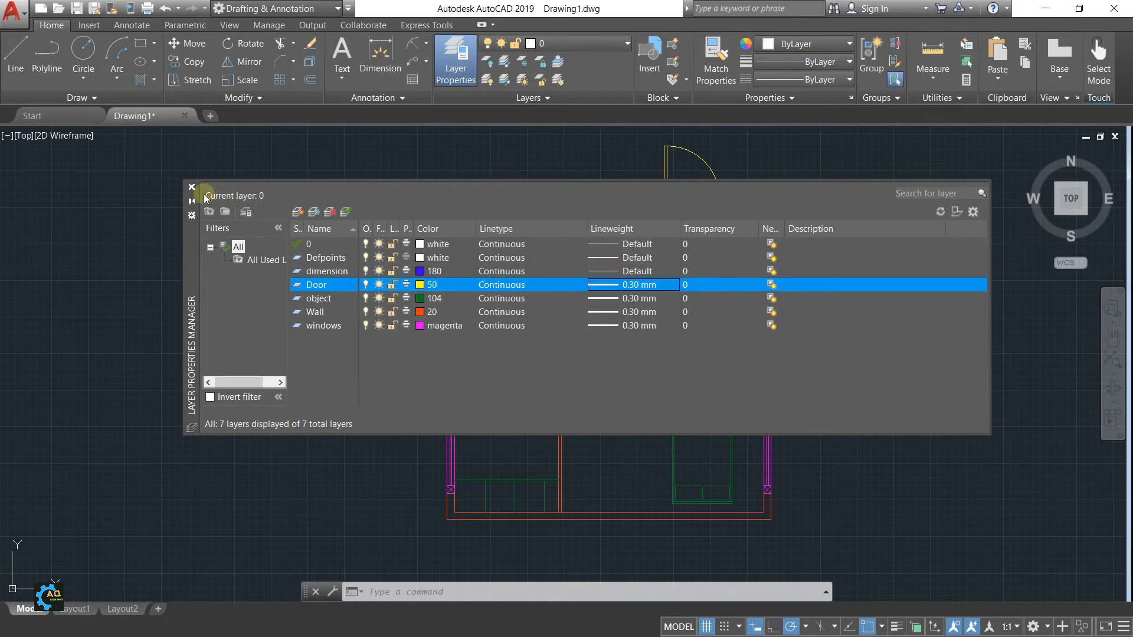
left_click(191, 186)
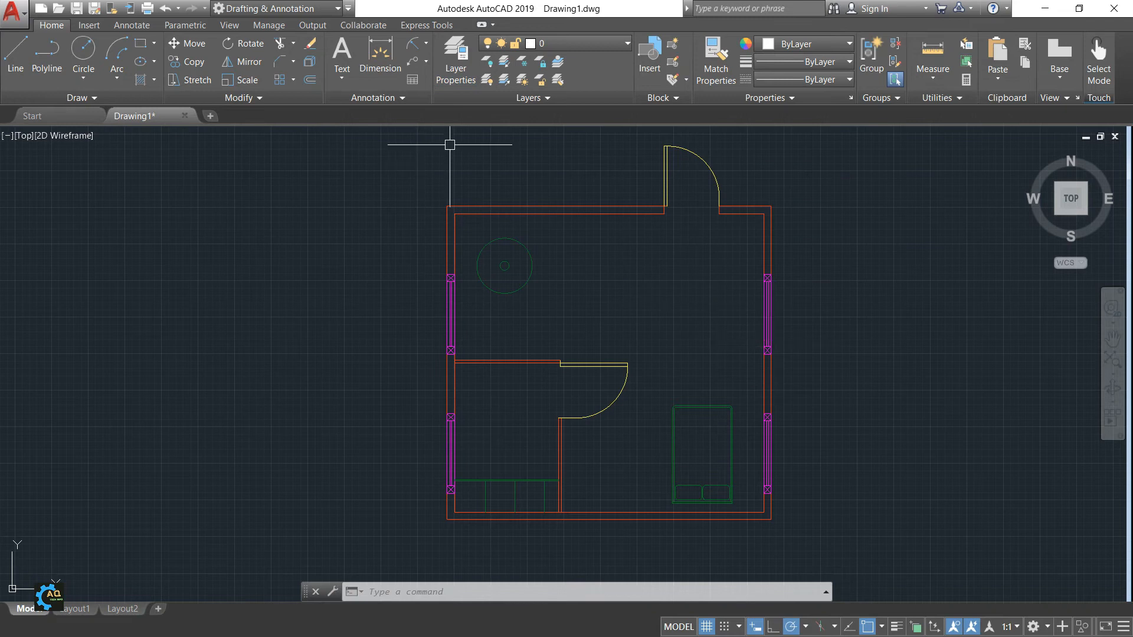
Compare the floor plan with lineweight display on and off, inspect the line thickness up close, and leave the display off
left_click(896, 627)
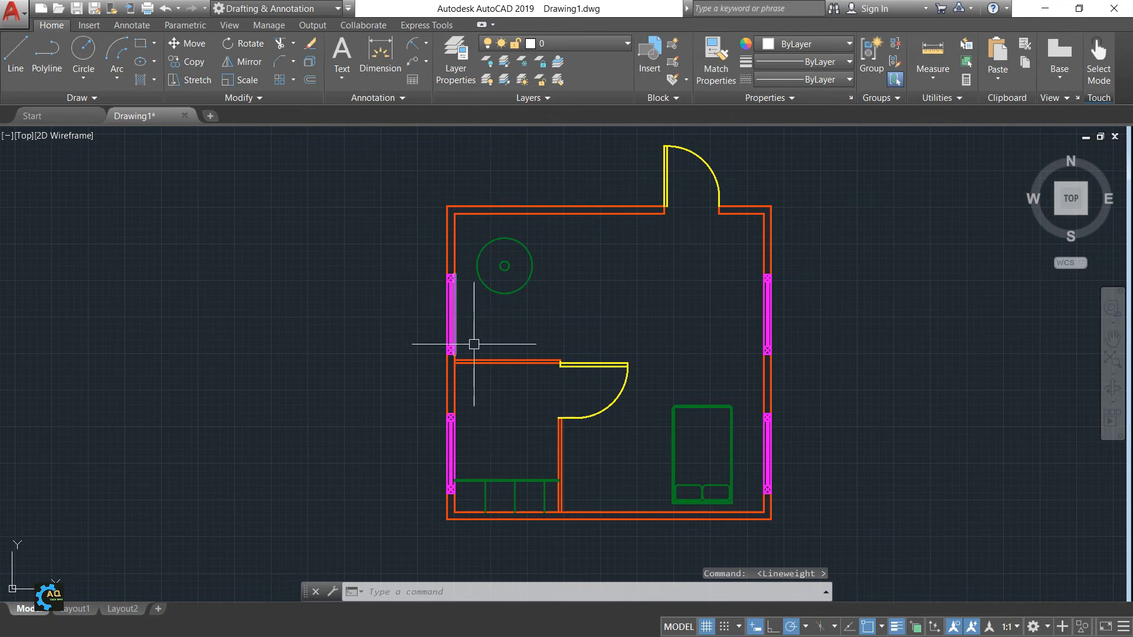
left_click(897, 627)
left_click(897, 626)
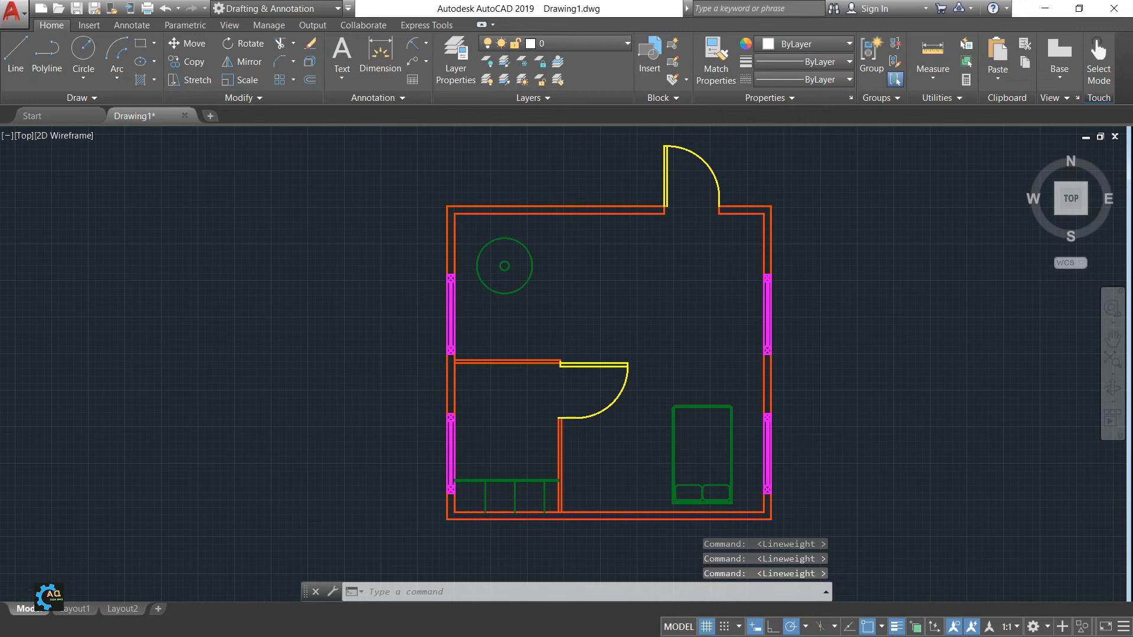
scroll(760, 260, "up", 8)
scroll(784, 325, "down", 8)
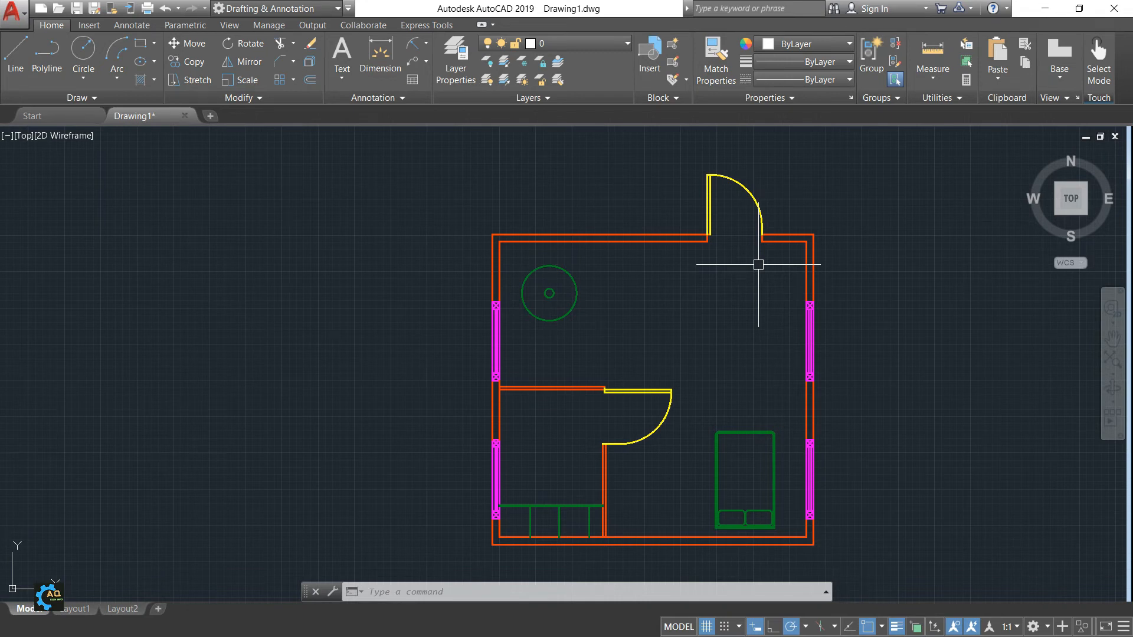
middle_click_drag(730, 284, 693, 262)
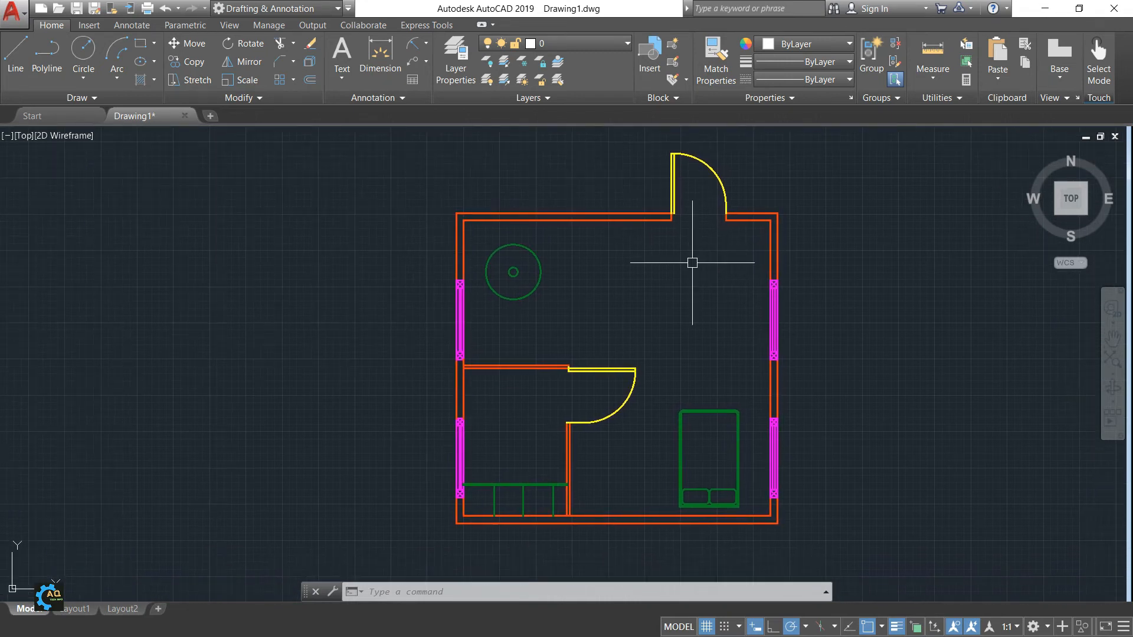
left_click(896, 626)
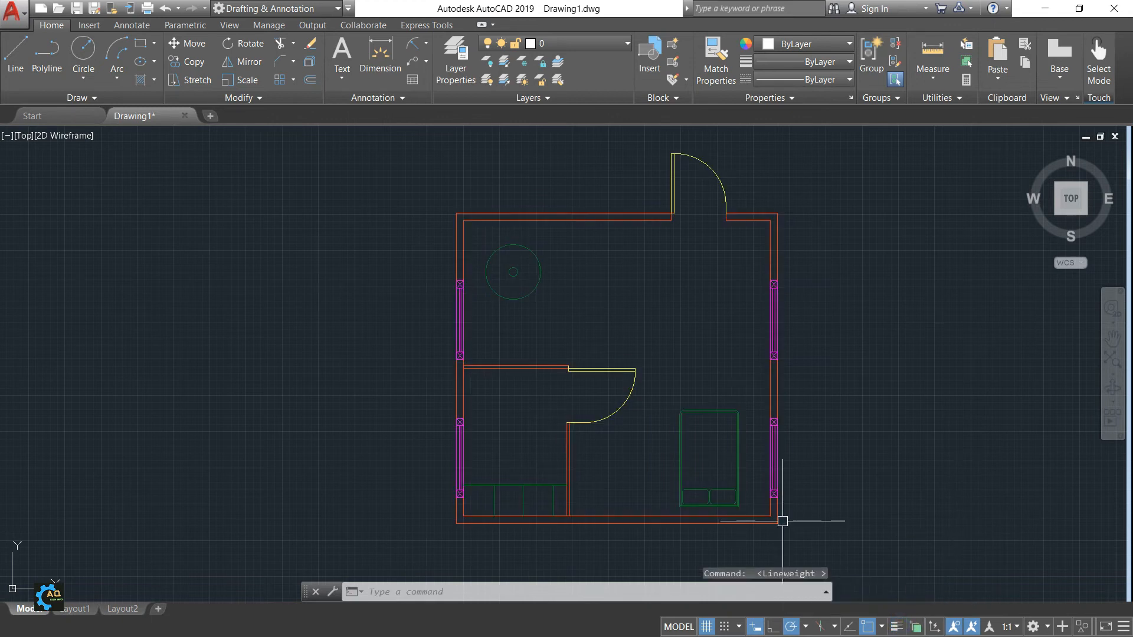
middle_click_drag(784, 519, 725, 476)
scroll(477, 307, "up", 1)
middle_click_drag(626, 336, 613, 395)
scroll(610, 383, "down", 1)
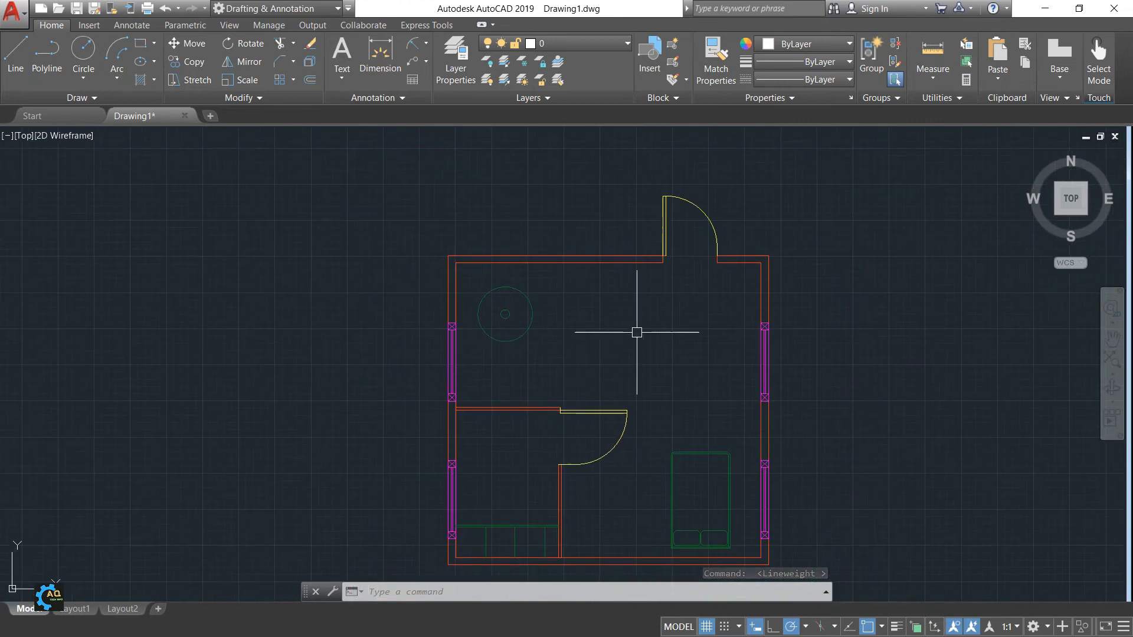
middle_click_drag(533, 296, 608, 263)
mouse_move(705, 281)
middle_mouse_down()
mouse_move(667, 295)
mouse_move(672, 287)
middle_mouse_up()
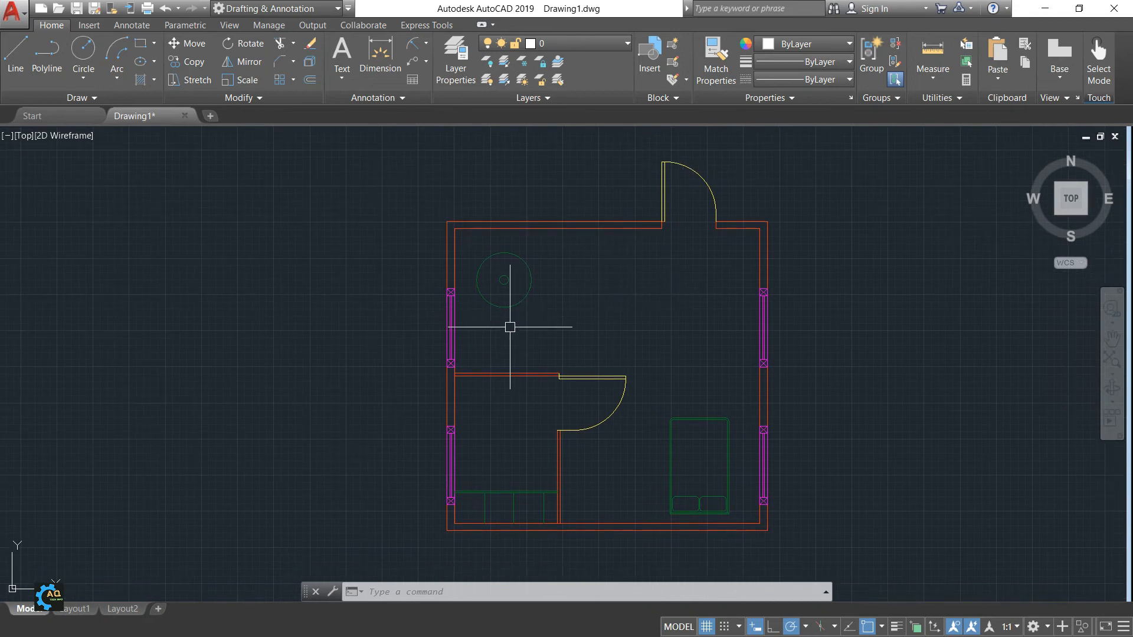
middle_click_drag(521, 318, 557, 319)
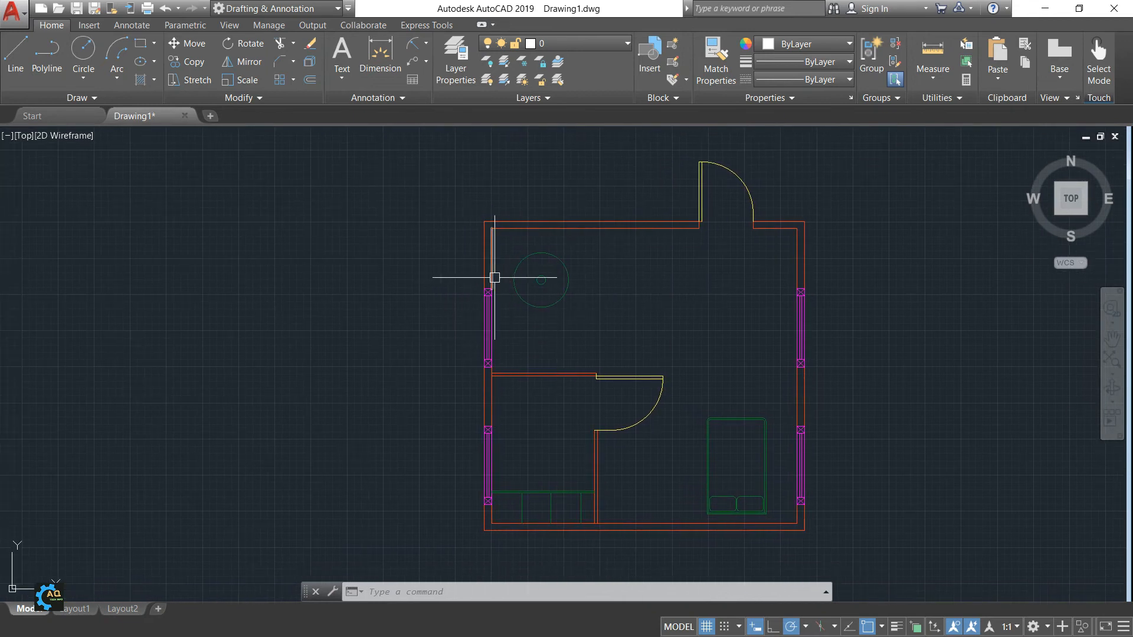
middle_click_drag(777, 336, 761, 350)
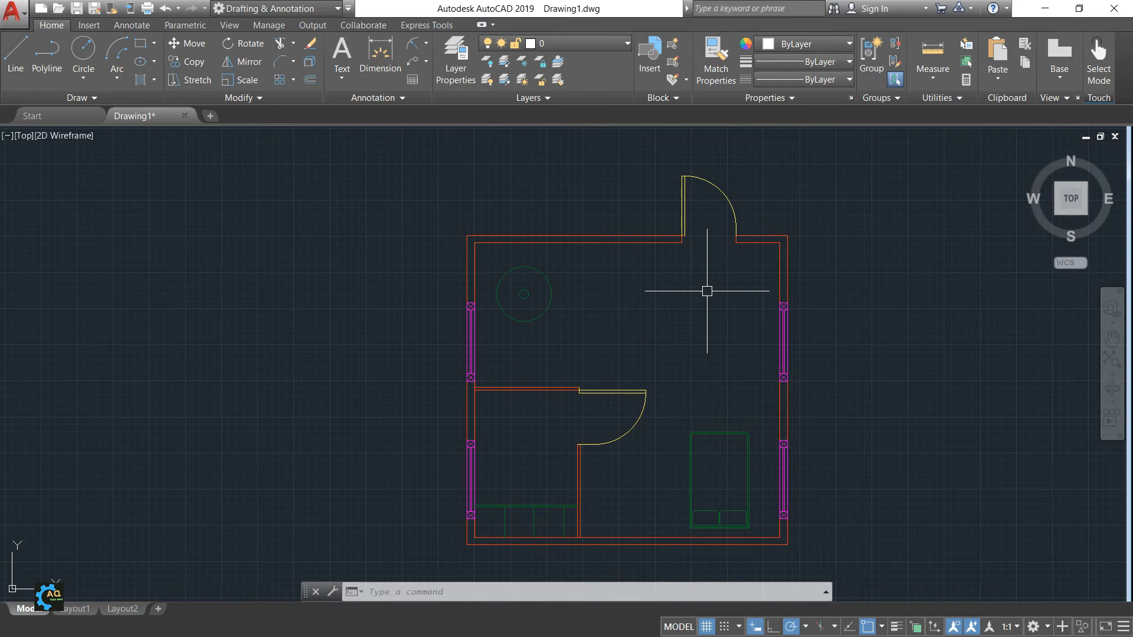
middle_click_drag(639, 314, 615, 309)
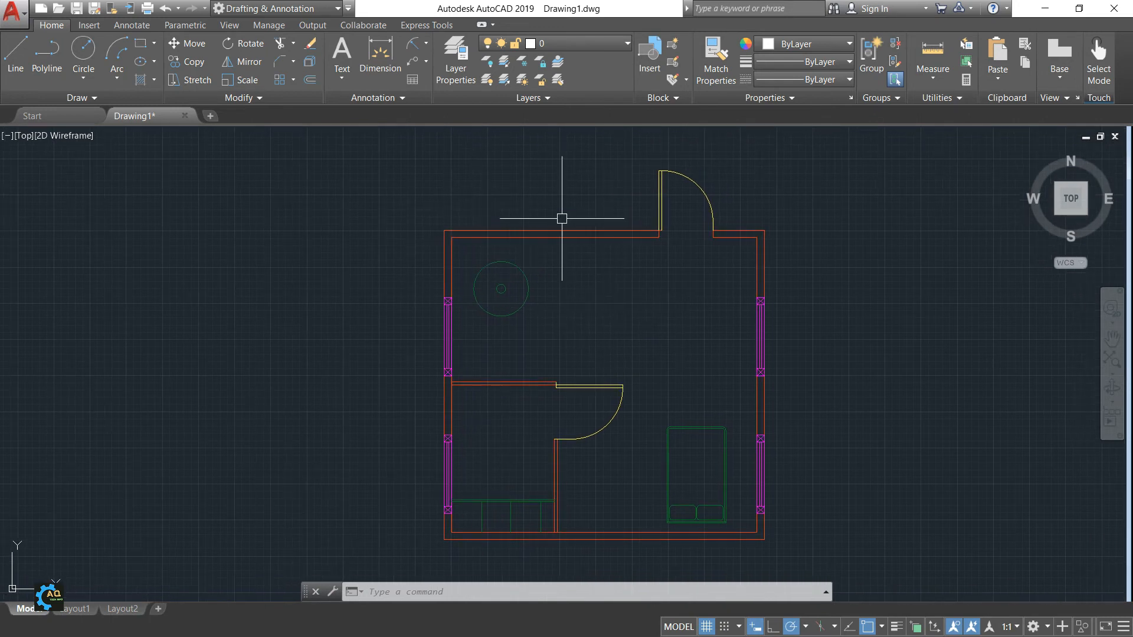
Open the Layer Properties Manager and arrange it and the floor plan so that neither covers the other
left_click(459, 66)
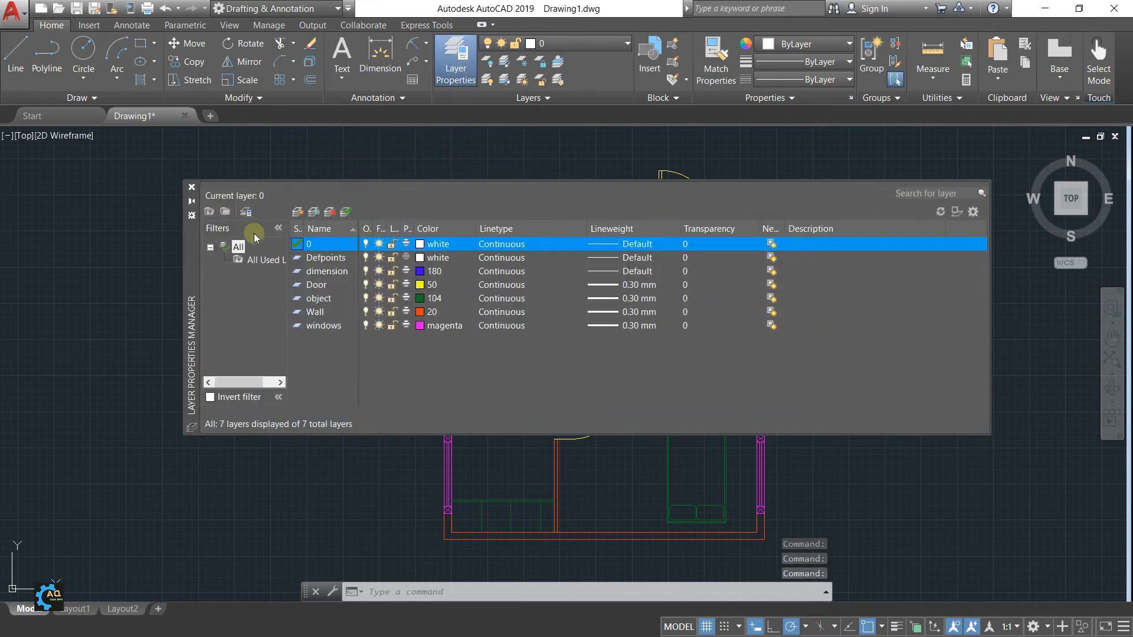
left_click_drag(195, 245, 145, 159)
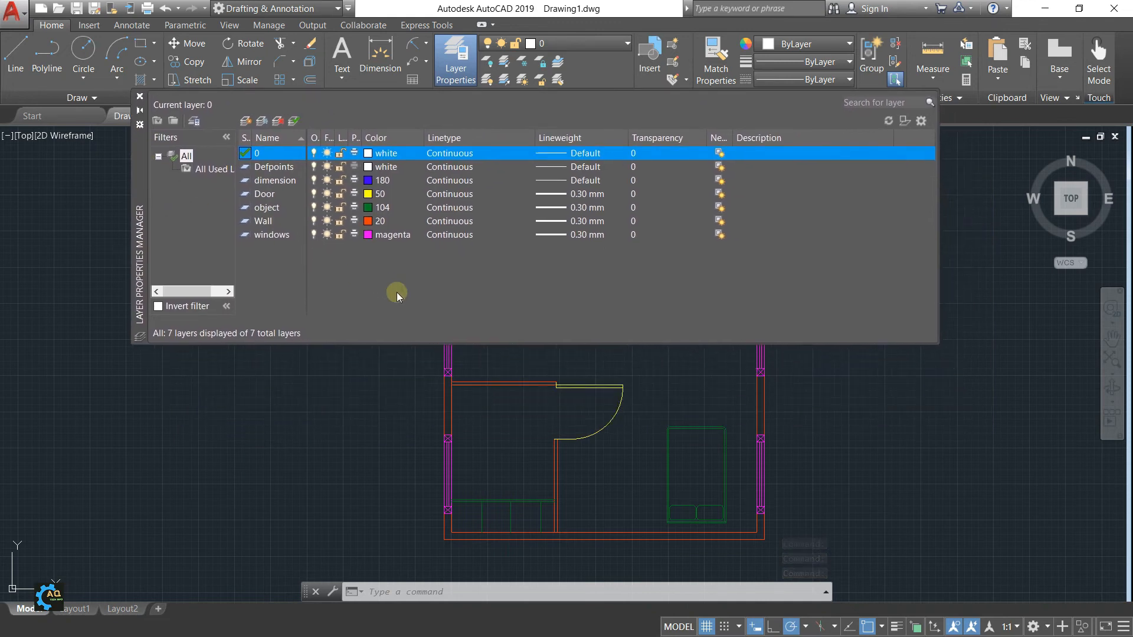
scroll(735, 378, "down", 5)
mouse_move(735, 389)
middle_mouse_down()
mouse_move(753, 421)
mouse_move(790, 441)
mouse_move(894, 465)
mouse_move(935, 452)
middle_mouse_up()
scroll(888, 466, "up", 2)
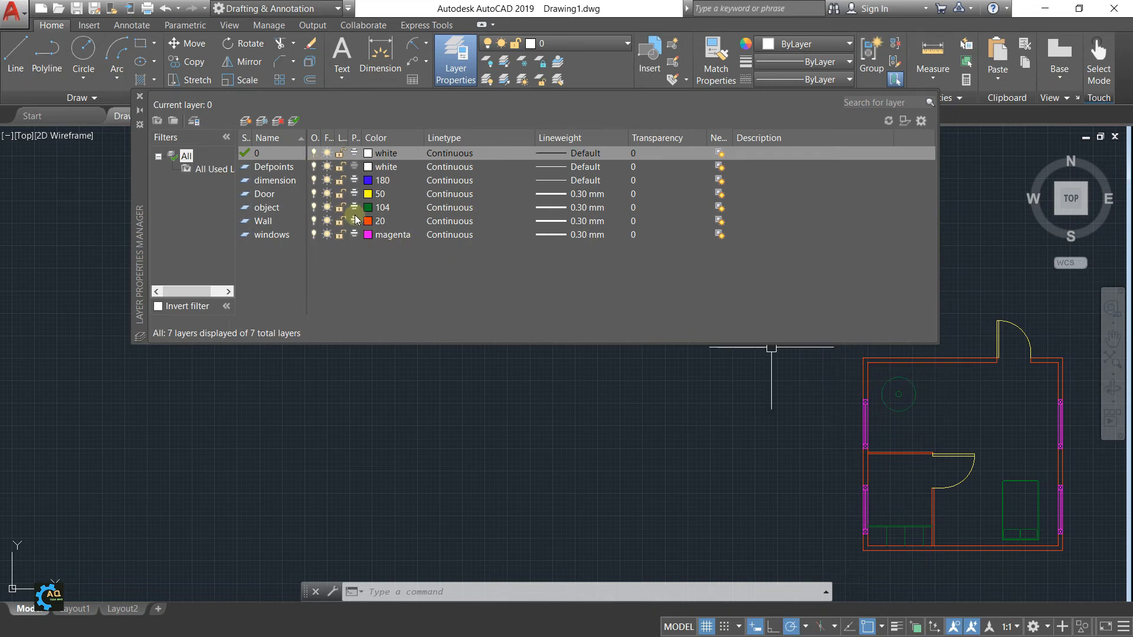
Turn off the Defpoints, dimension, Door, object and windows layers to isolate the walls
left_click(313, 165)
left_click(313, 179)
left_click(314, 192)
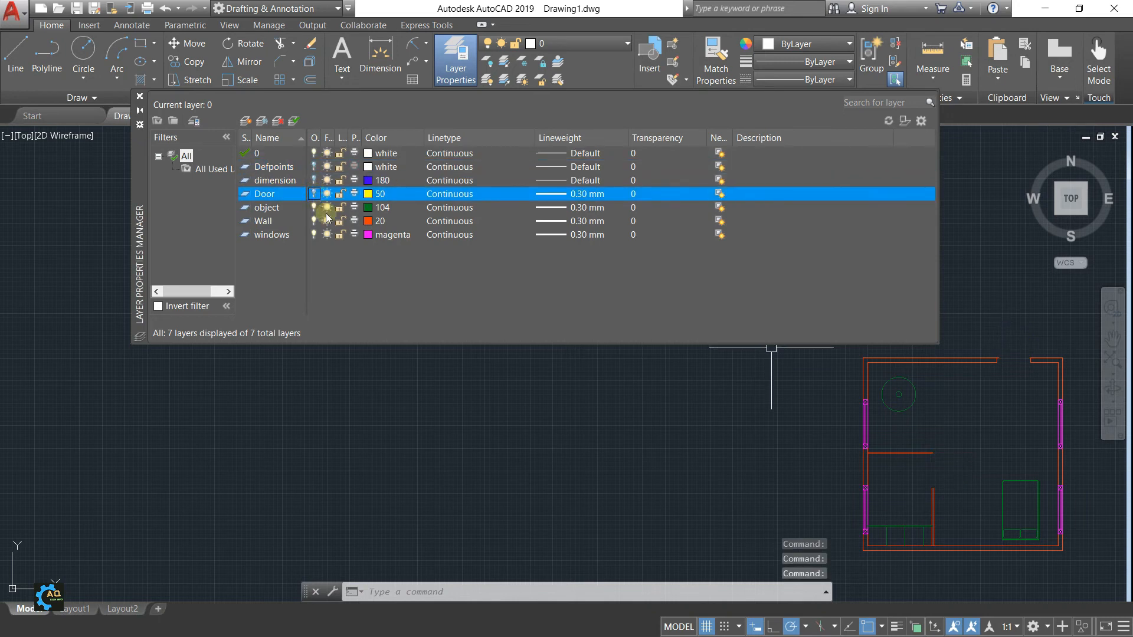
left_click(313, 208)
left_click(314, 235)
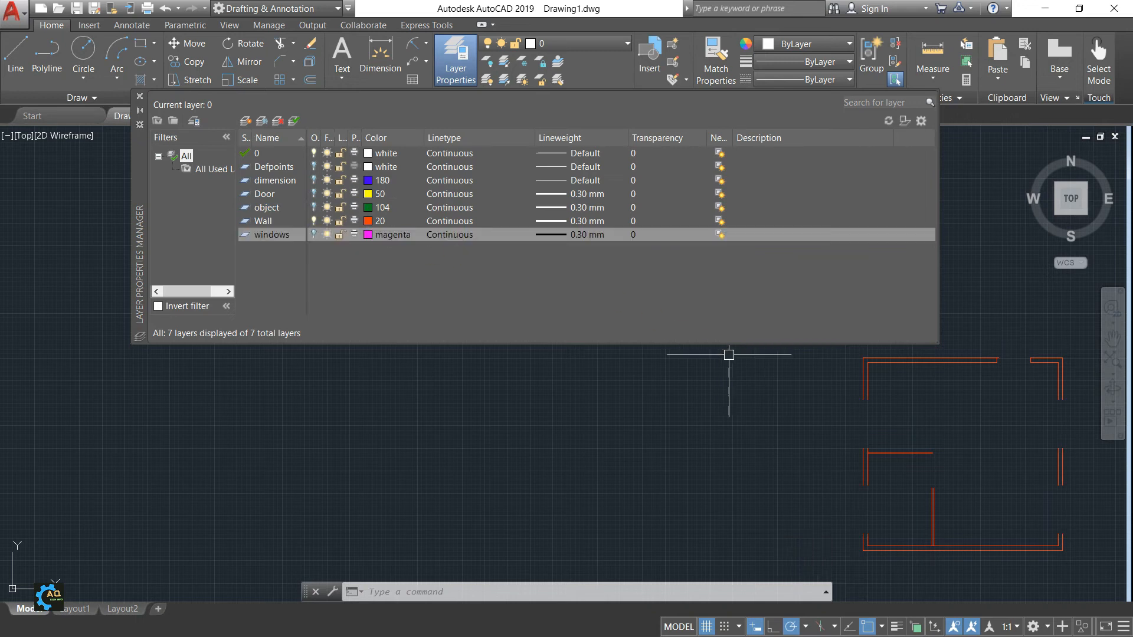
Turn the windows layer on and the Wall layer off to isolate the windows, then turn the windows layer off
left_click(313, 235)
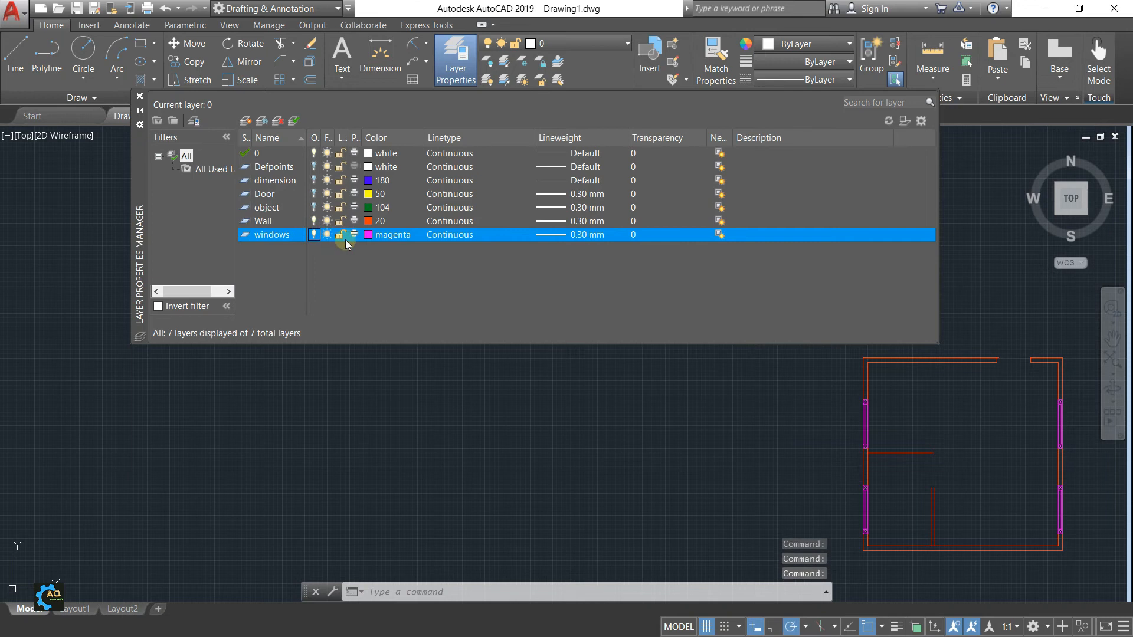
left_click(312, 221)
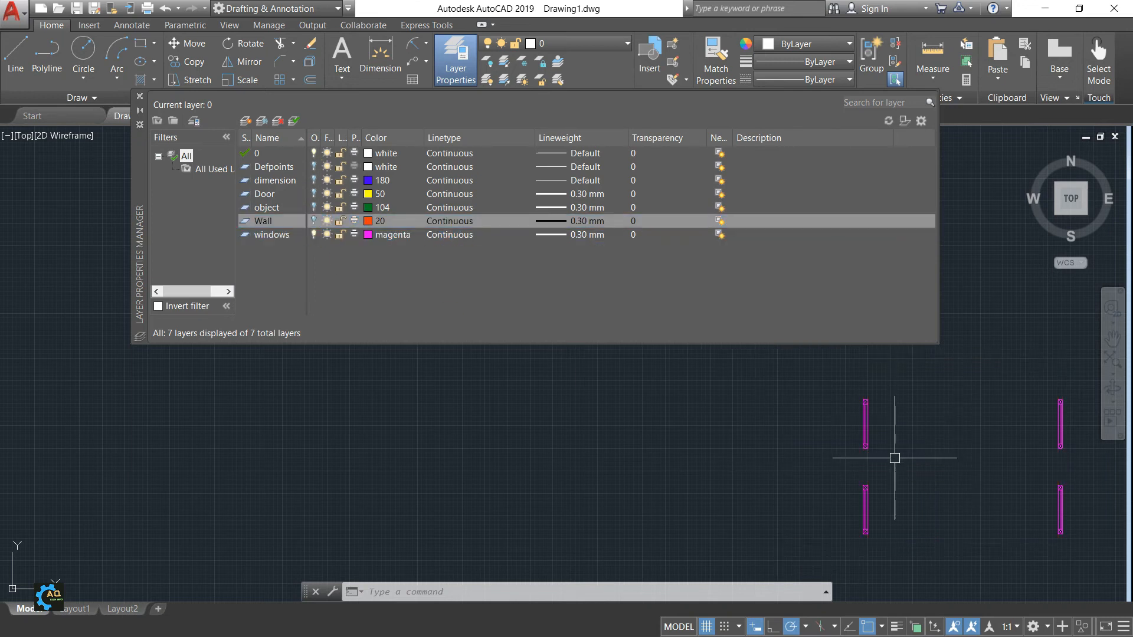
left_click(313, 234)
Turn the object, Door, dimension, Wall, windows and Defpoints layers back on
left_click(314, 207)
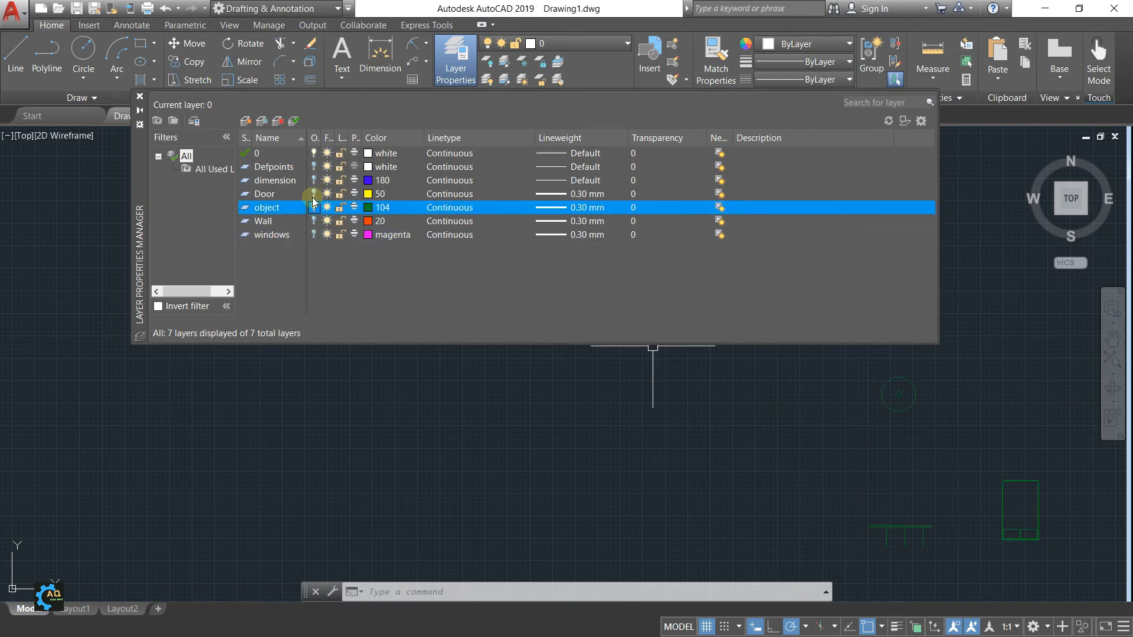
left_click(313, 193)
left_click(313, 180)
left_click(312, 221)
left_click(313, 235)
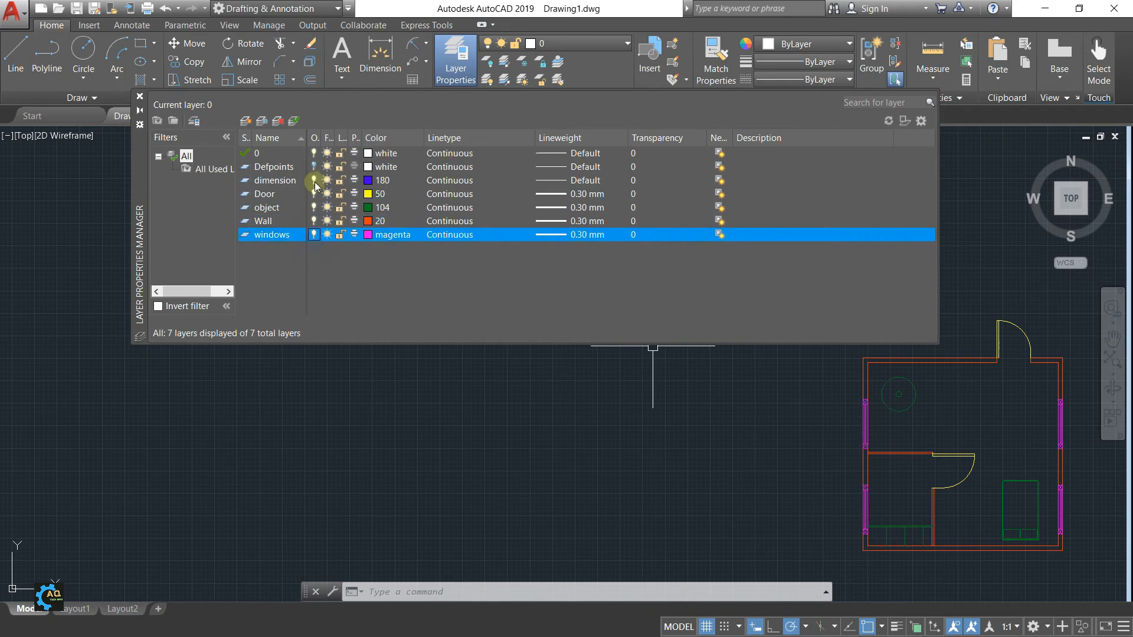
left_click(314, 167)
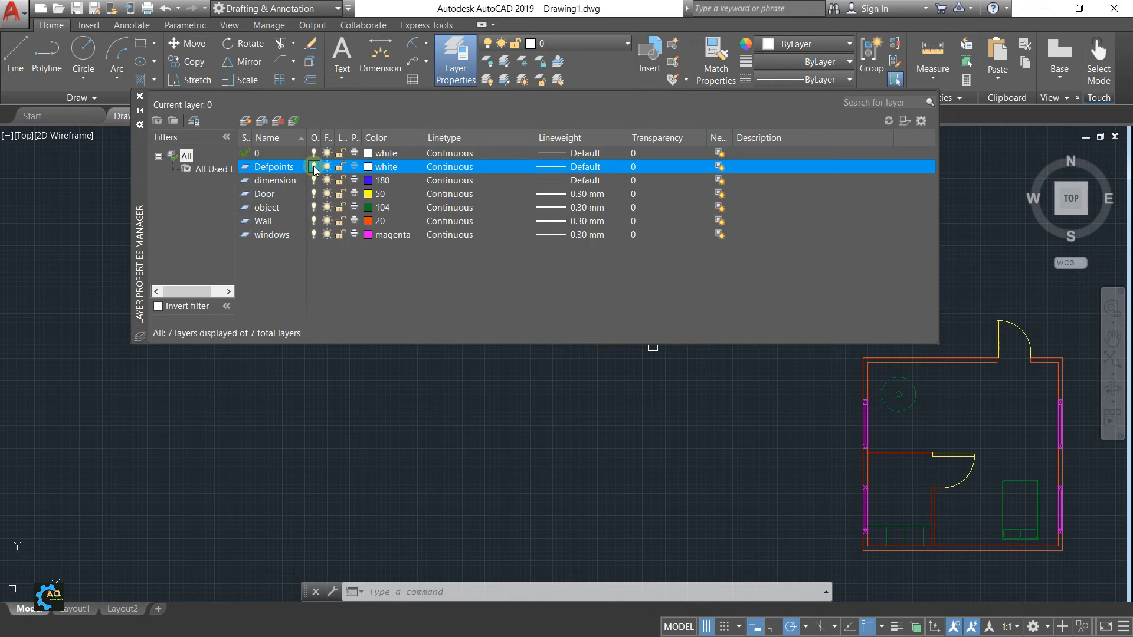
Lock the Door layer against editing
left_click(340, 168)
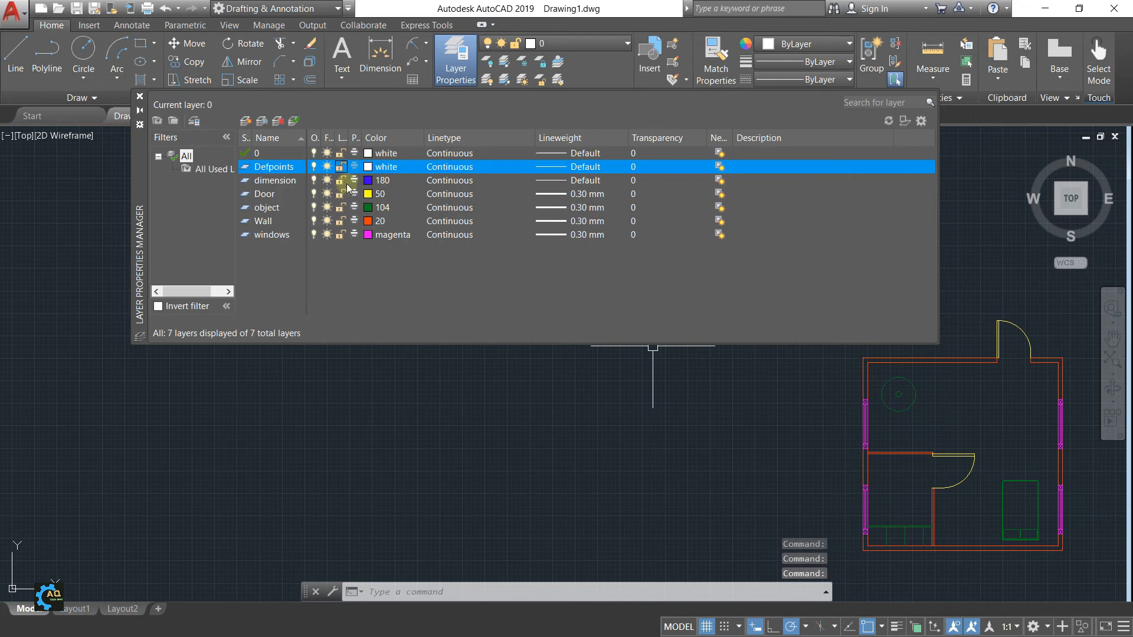
left_click(341, 195)
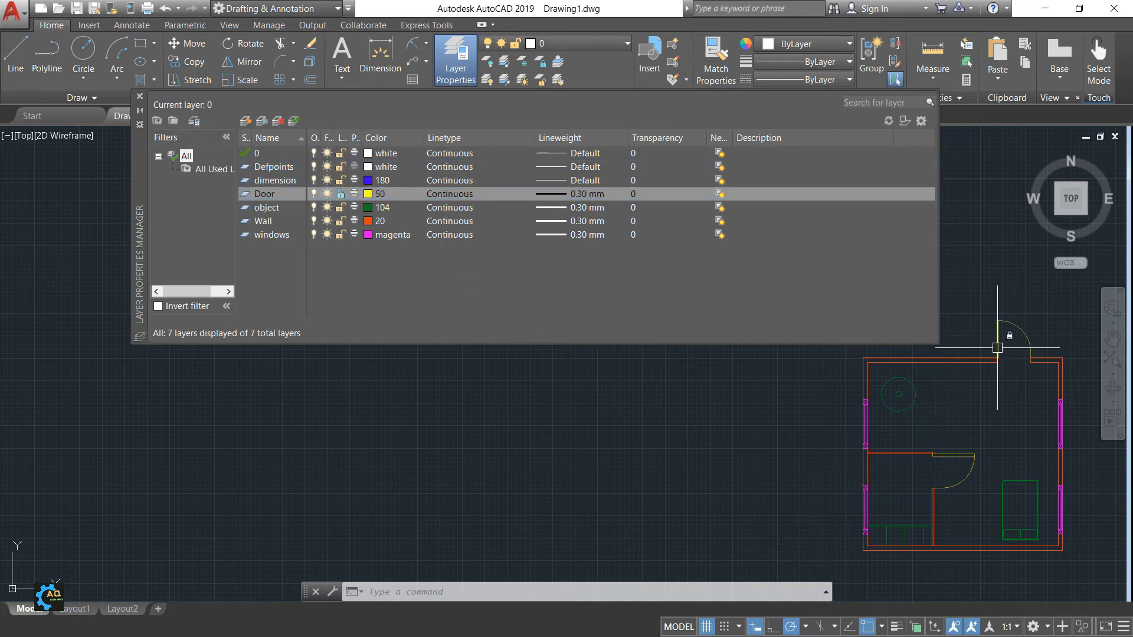
Unlock the Door layer and lock it again to compare how the interior door displays
scroll(956, 481, "up", 4)
scroll(956, 481, "up", 2)
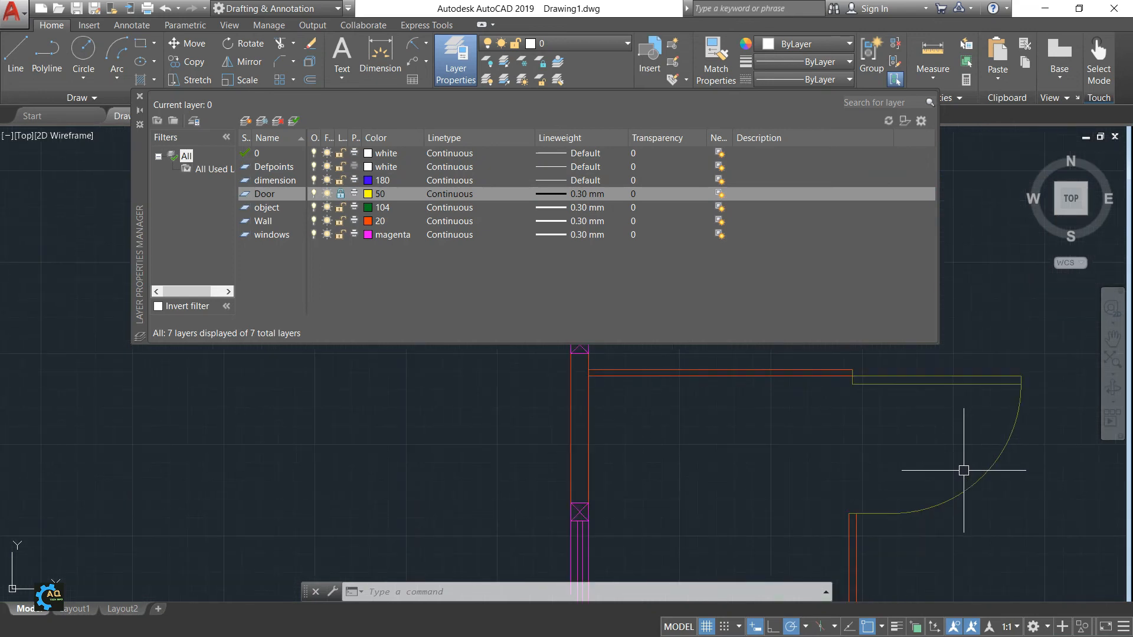
left_click(341, 193)
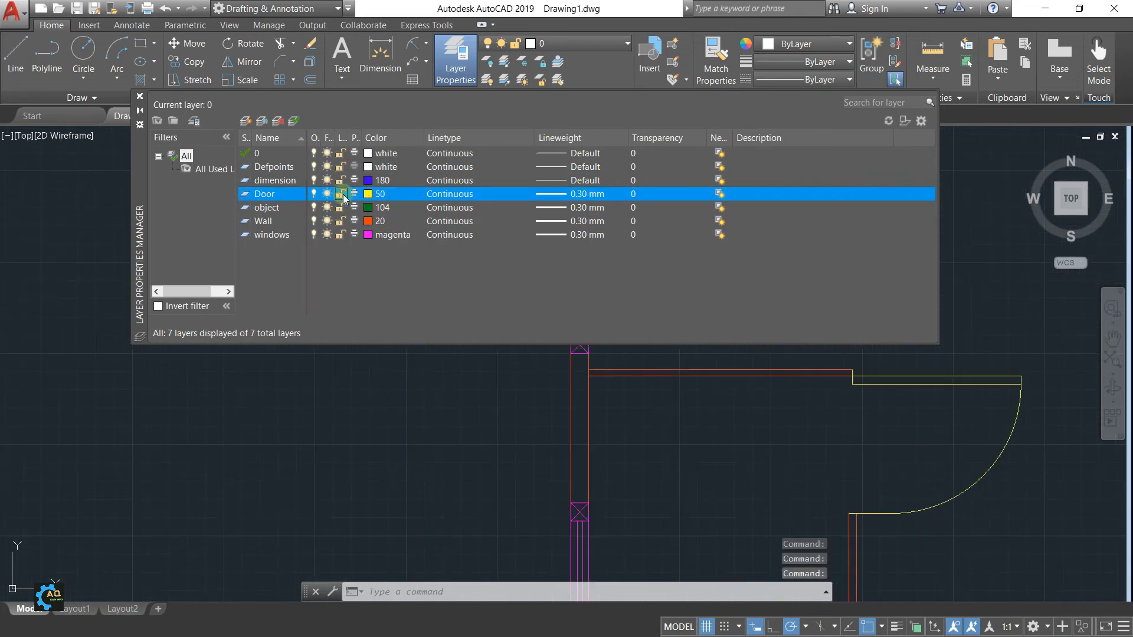
left_click(342, 194)
Select the interior door's leaf line while its layer is locked, and unlock the Door layer
left_click(945, 391)
left_click(1019, 358)
left_click(957, 375)
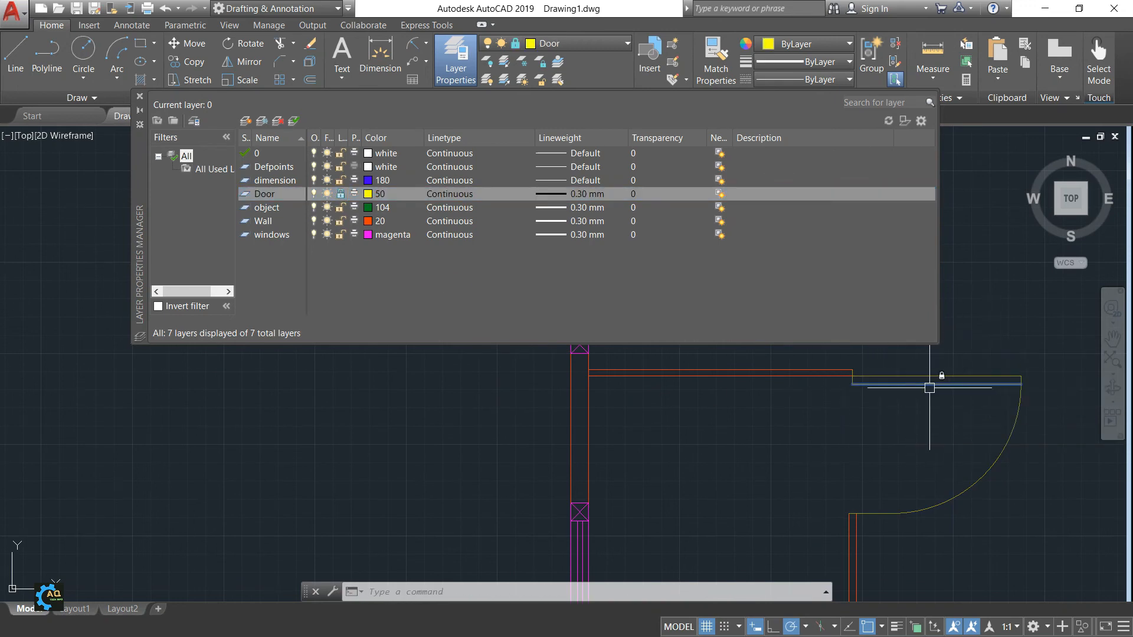
left_click(341, 193)
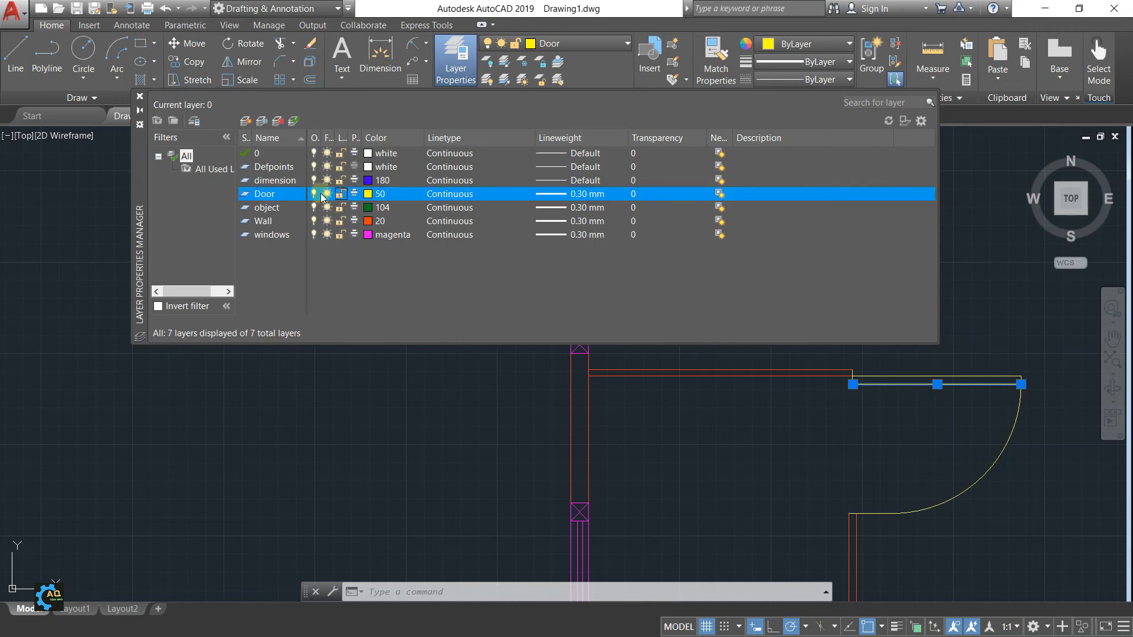
Freeze the Door layer to hide the doors, and thaw it again
left_click(327, 194)
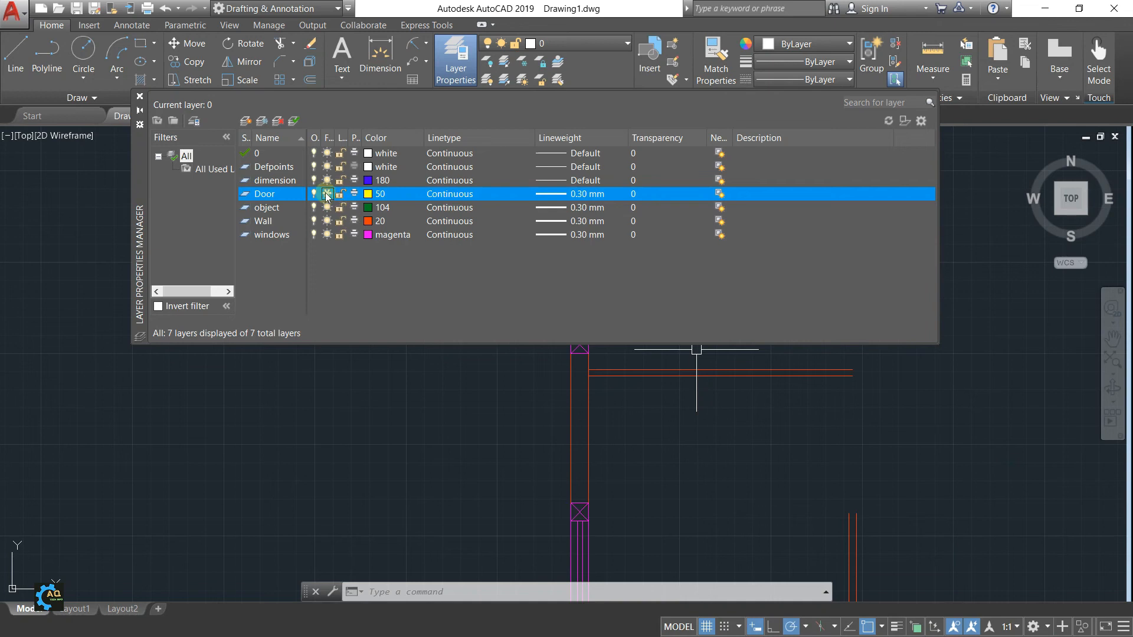
left_click(327, 194)
scroll(589, 463, "down", 5)
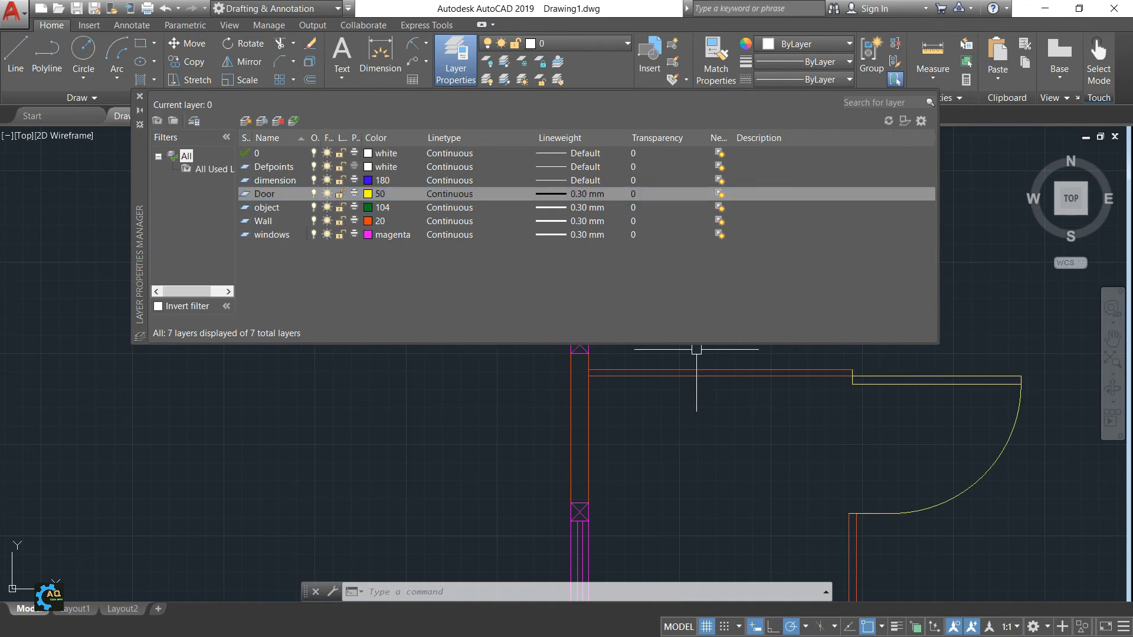
middle_click_drag(698, 424, 663, 444)
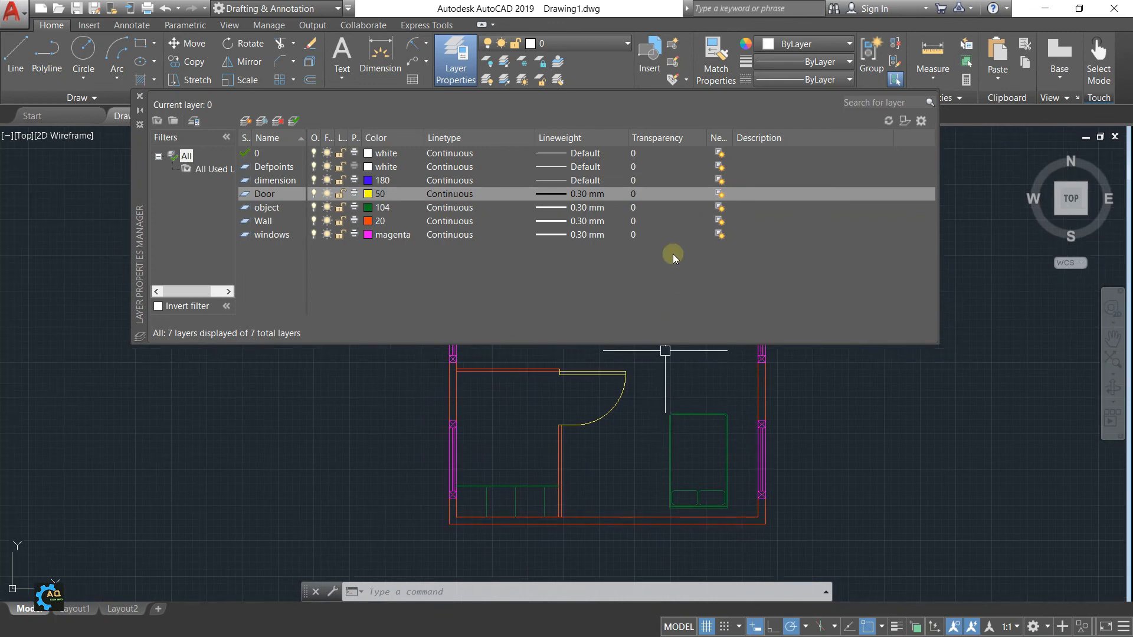
Set the Door layer's transparency to 50
left_click(639, 194)
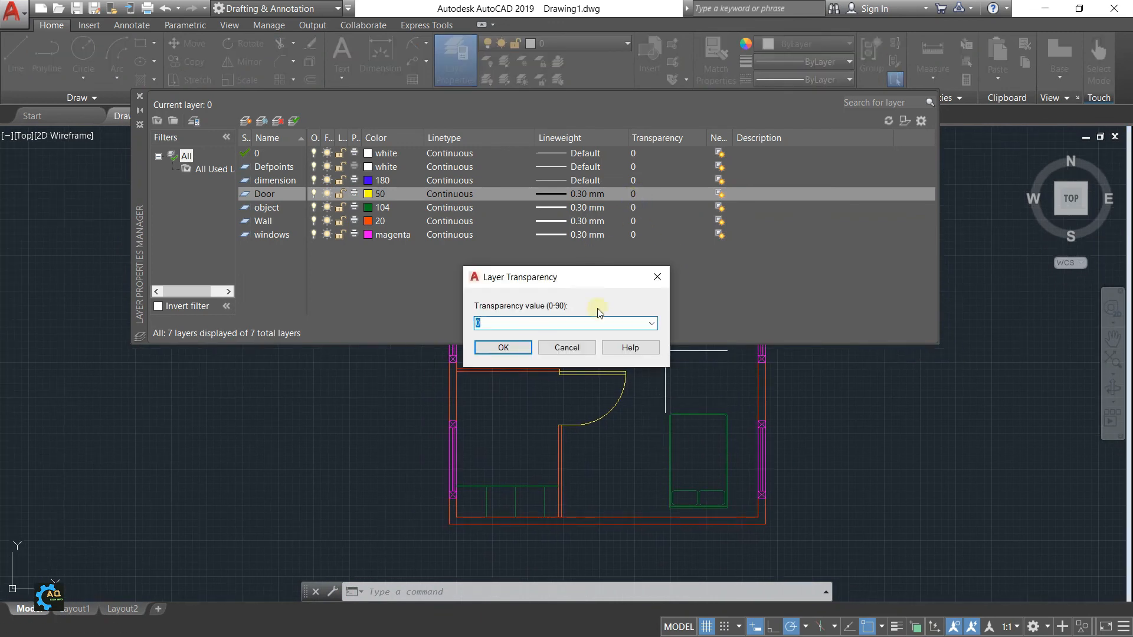
left_click_drag(627, 276, 876, 251)
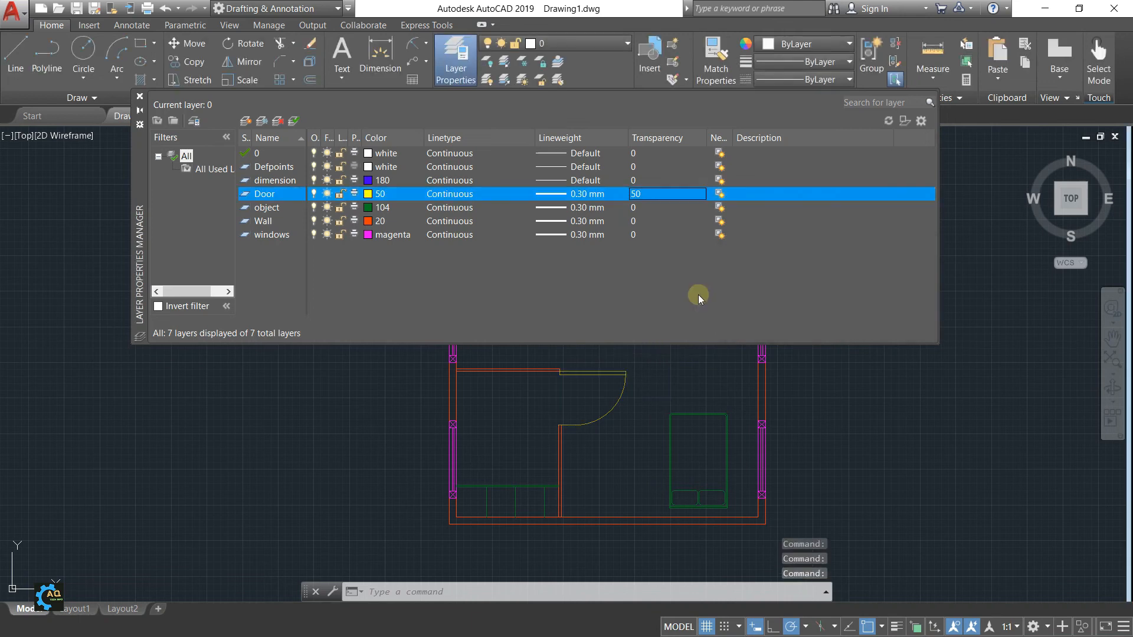
scroll(571, 378, "up", 2)
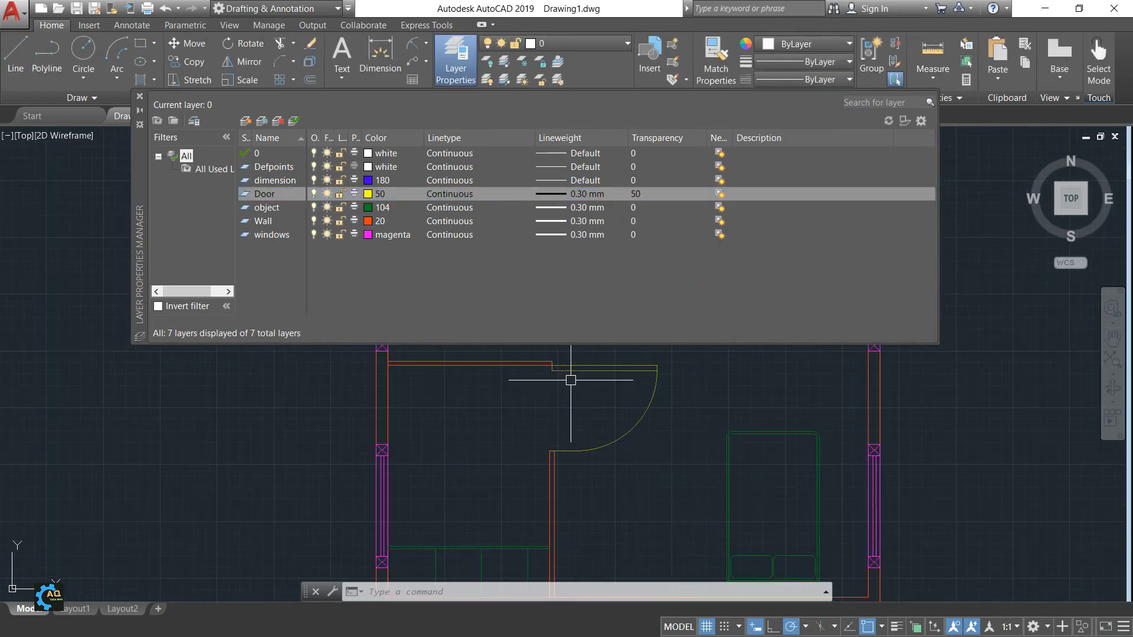
Reset the Door layer's transparency to 0
left_click(651, 193)
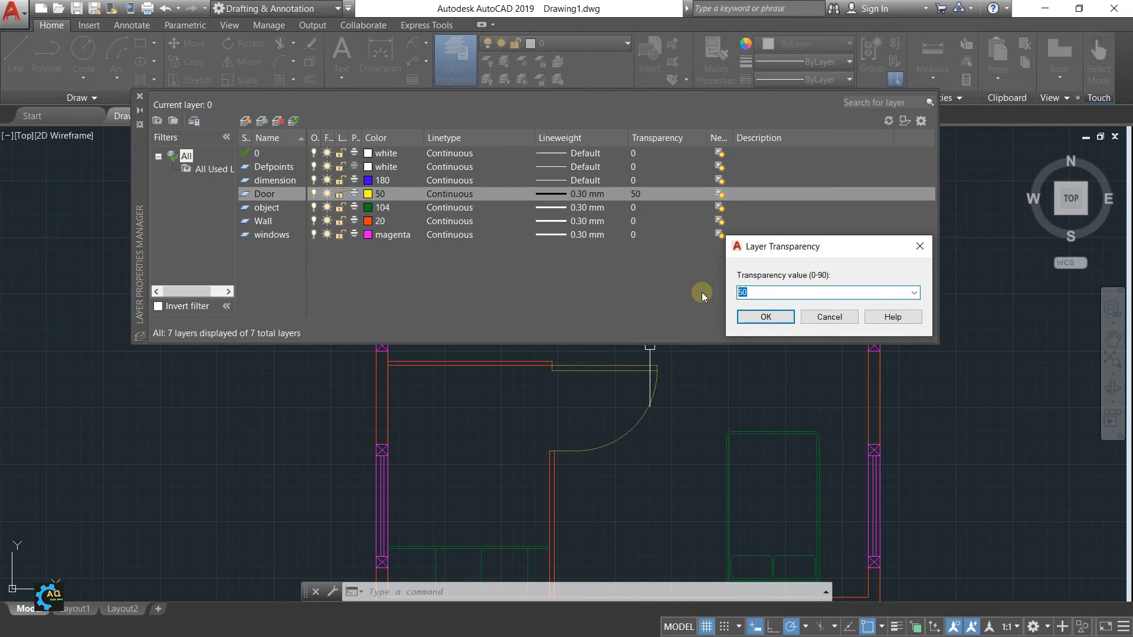
type("0")
key("Return")
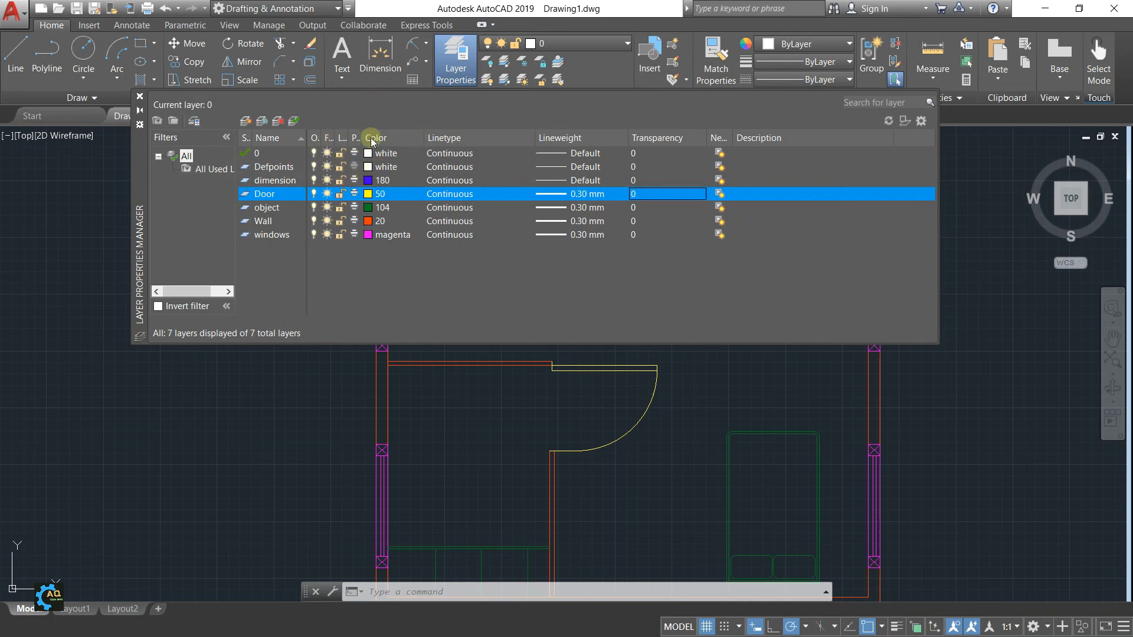
Widen the layer list's On, Freeze, Lock and Plot columns to show their full headings, and close the Layer Properties Manager
left_click_drag(322, 137, 561, 139)
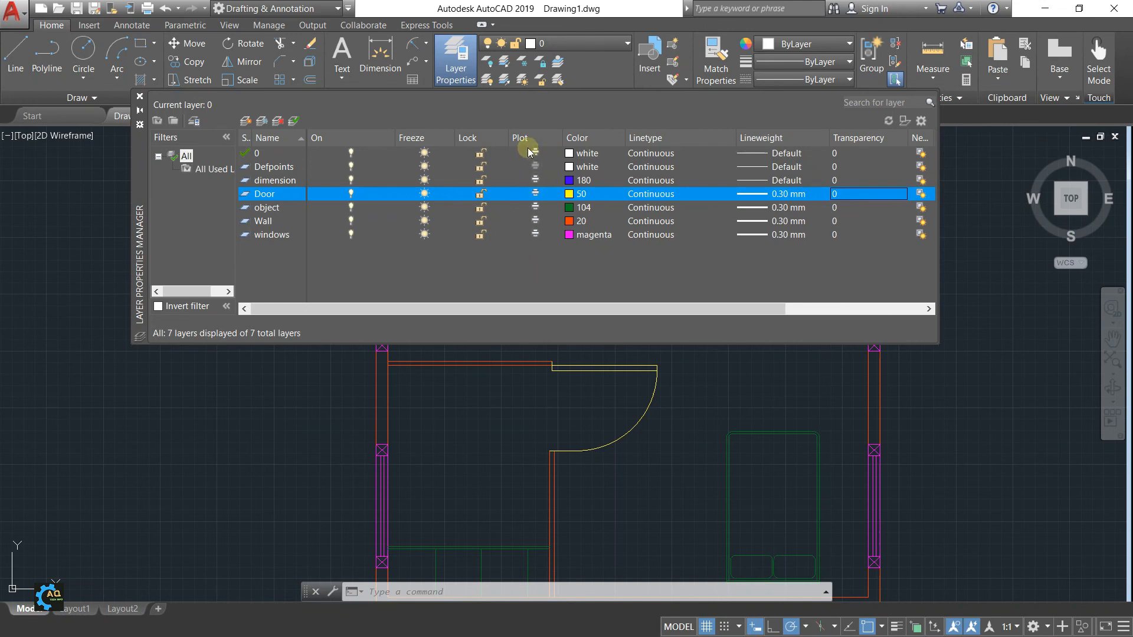
left_click(140, 96)
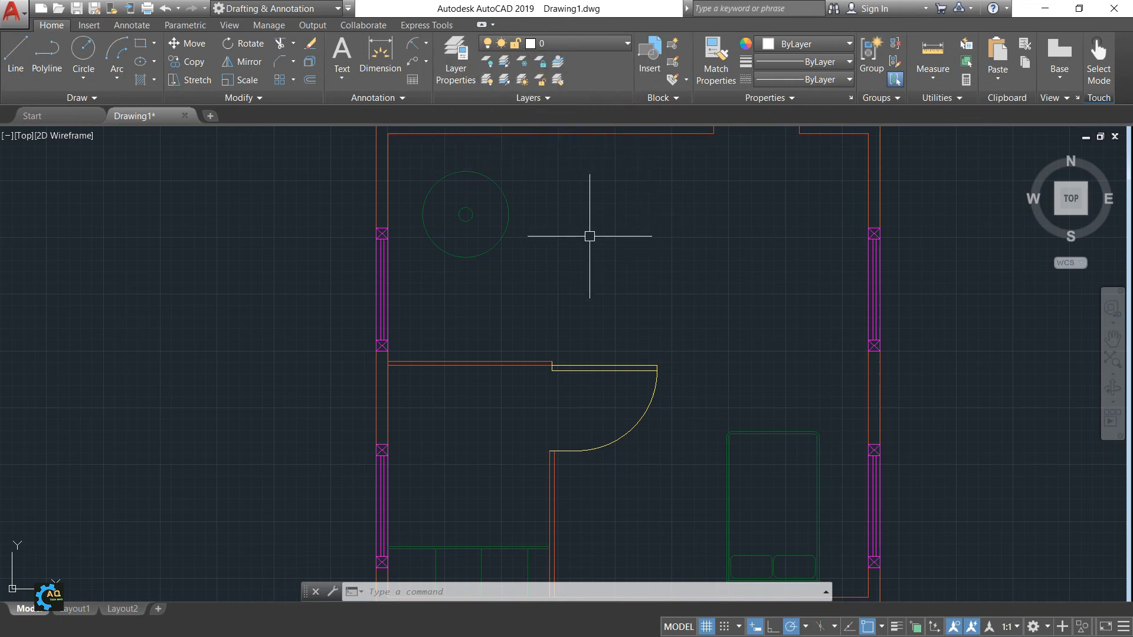
Turn polar tracking off and back on with the whole floor plan in view
scroll(599, 255, "down", 4)
scroll(594, 267, "up", 2)
middle_click_drag(594, 268, 589, 282)
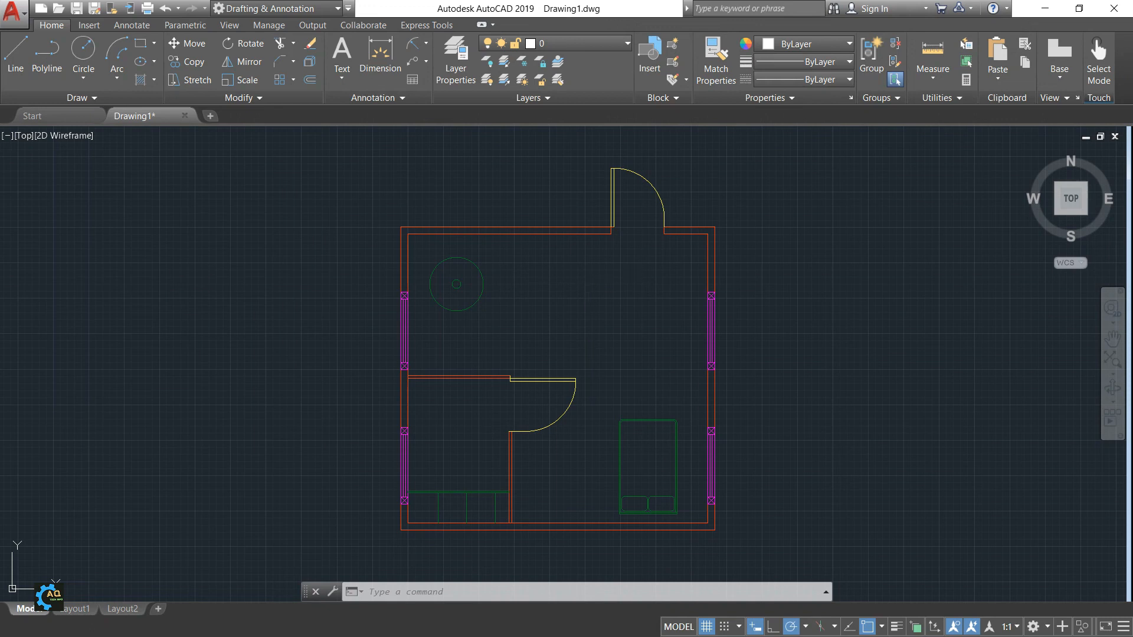
key("F10")
key("F10")
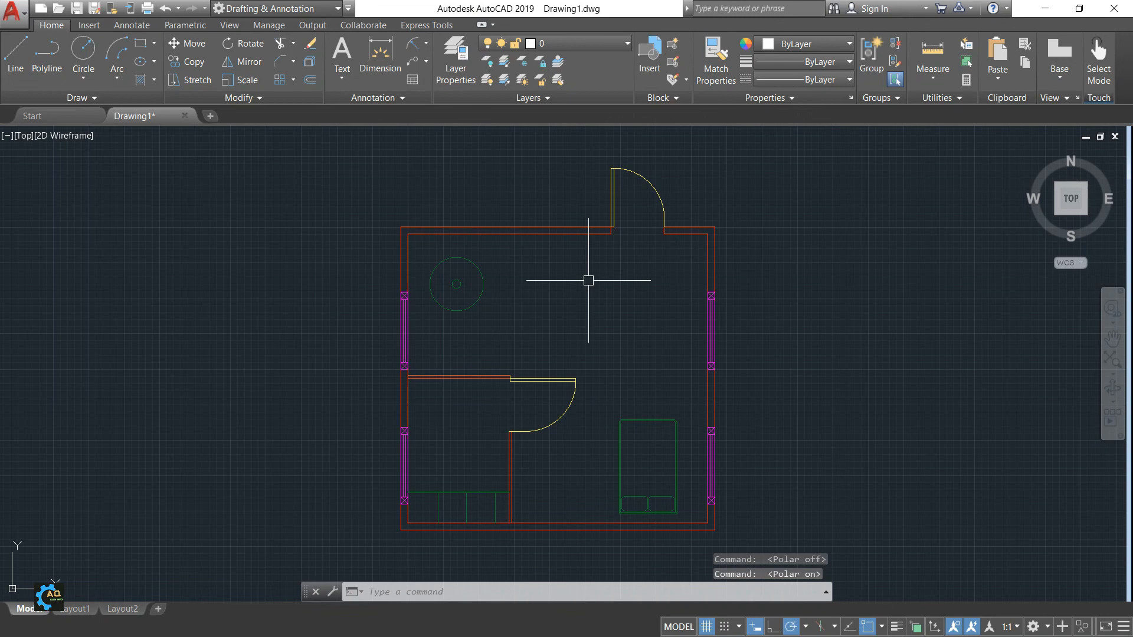